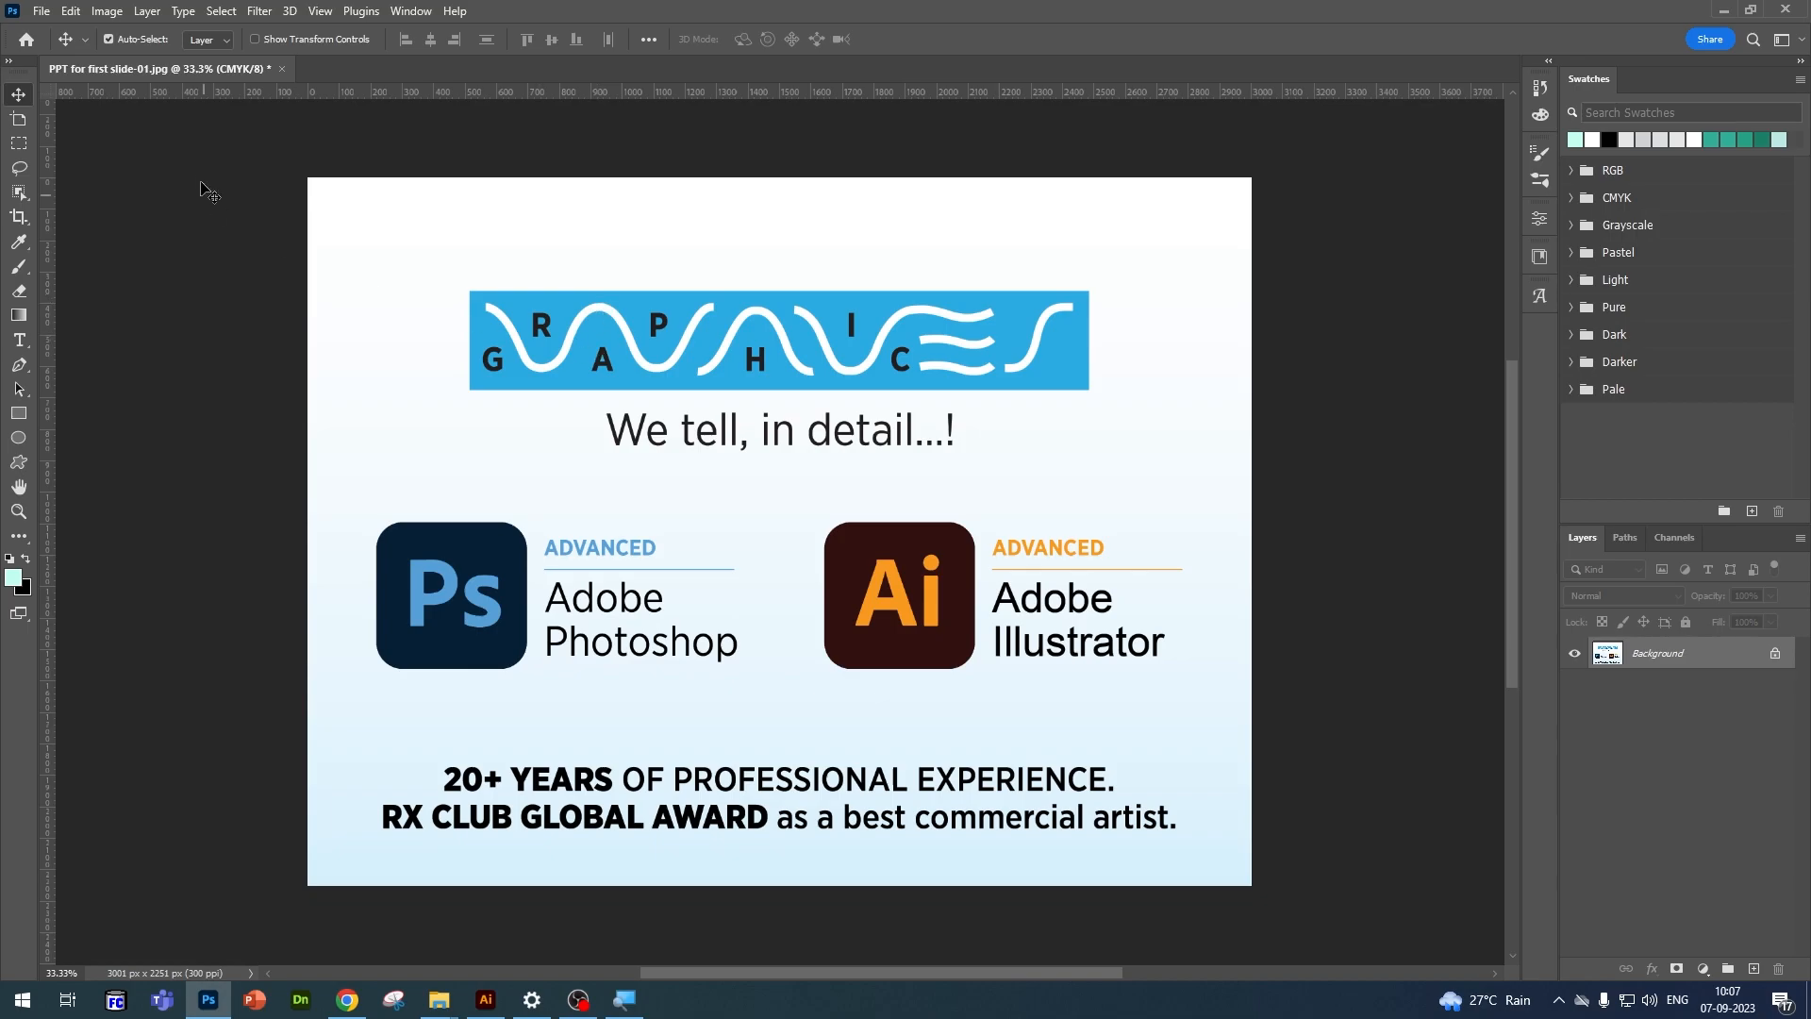
Step: Open the Happy Woman PSD file from the "Image for example" folder
{"action": "left_click", "coordinate": [45, 12]}
{"action": "left_click", "coordinate": [63, 49]}
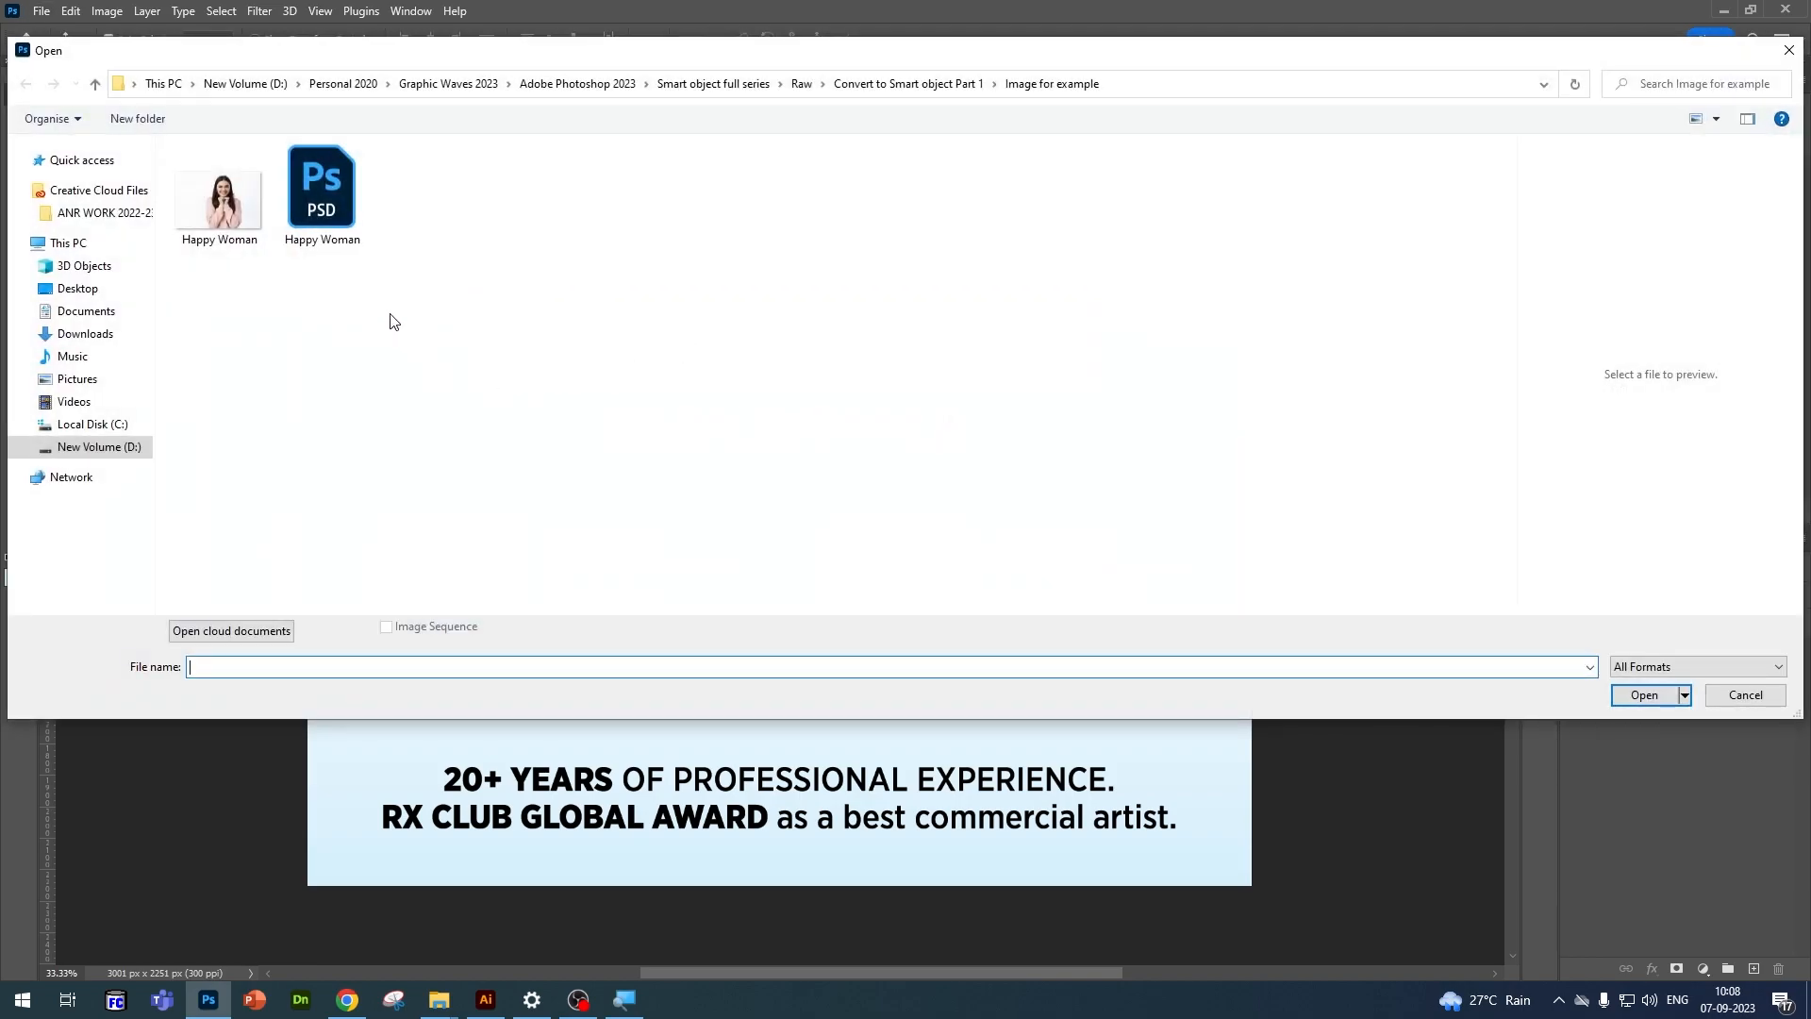
{"action": "left_click", "coordinate": [332, 194]}
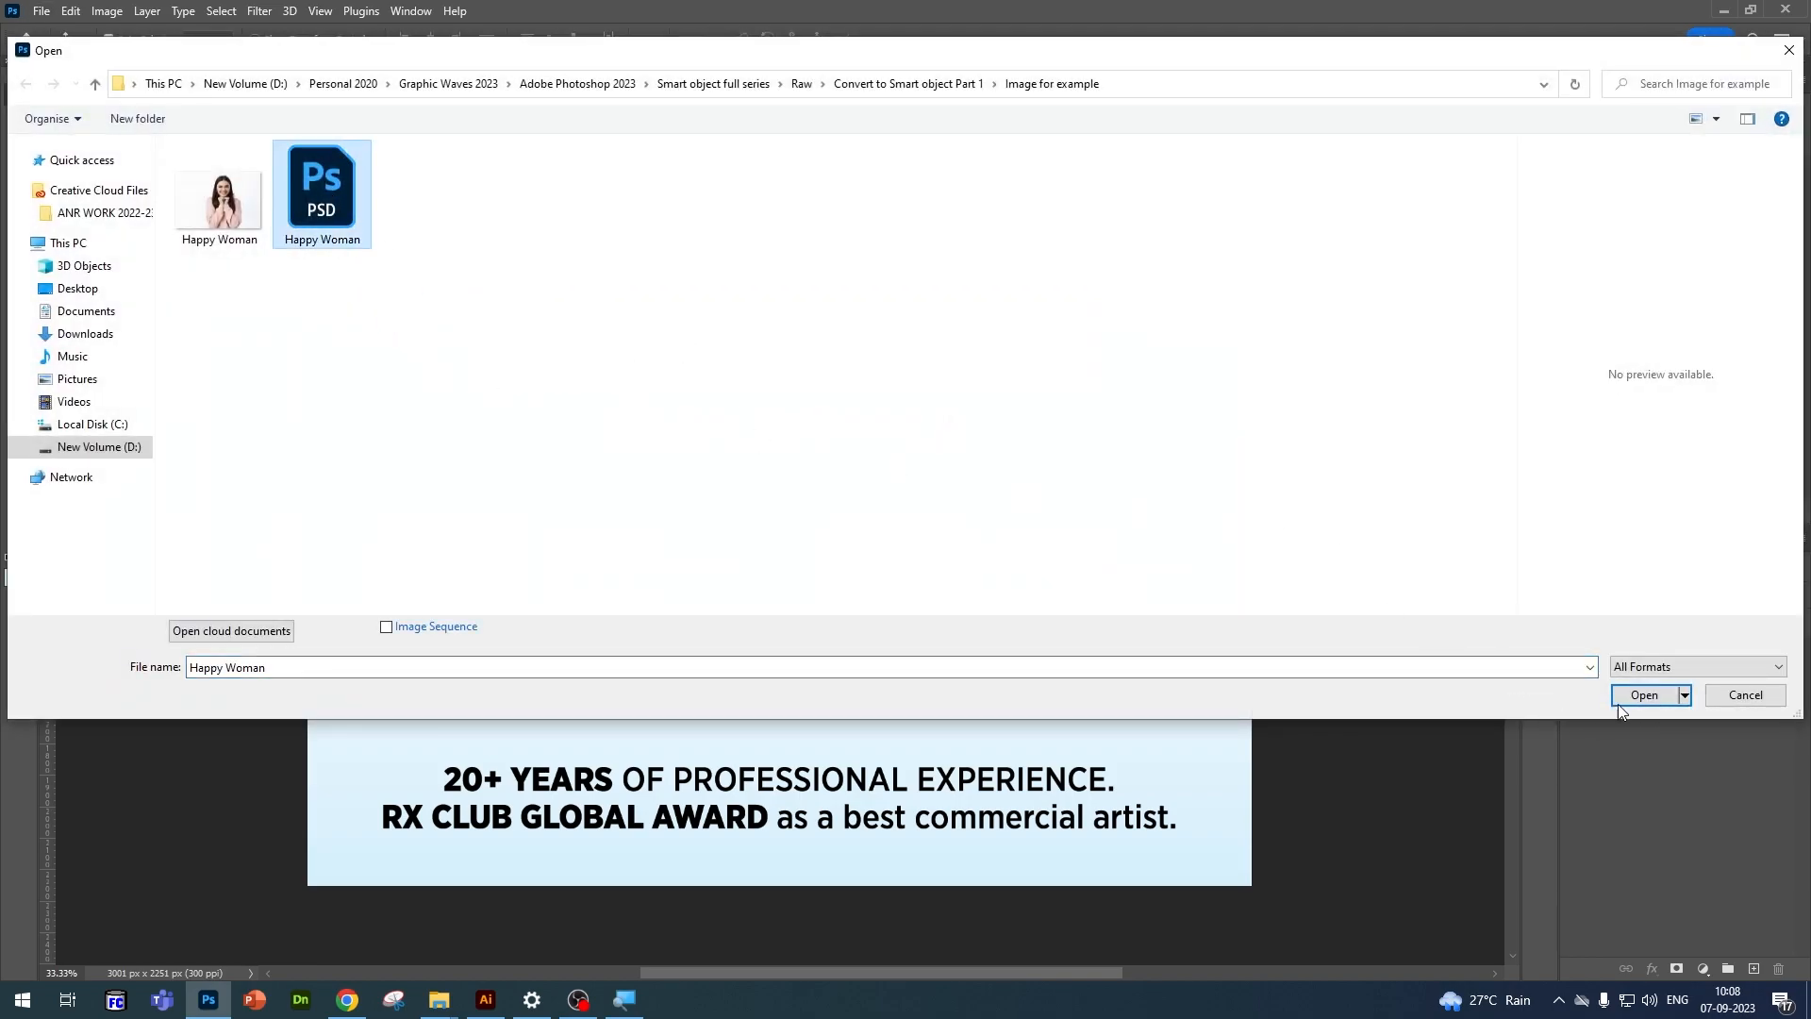
{"action": "left_click", "coordinate": [1644, 696]}
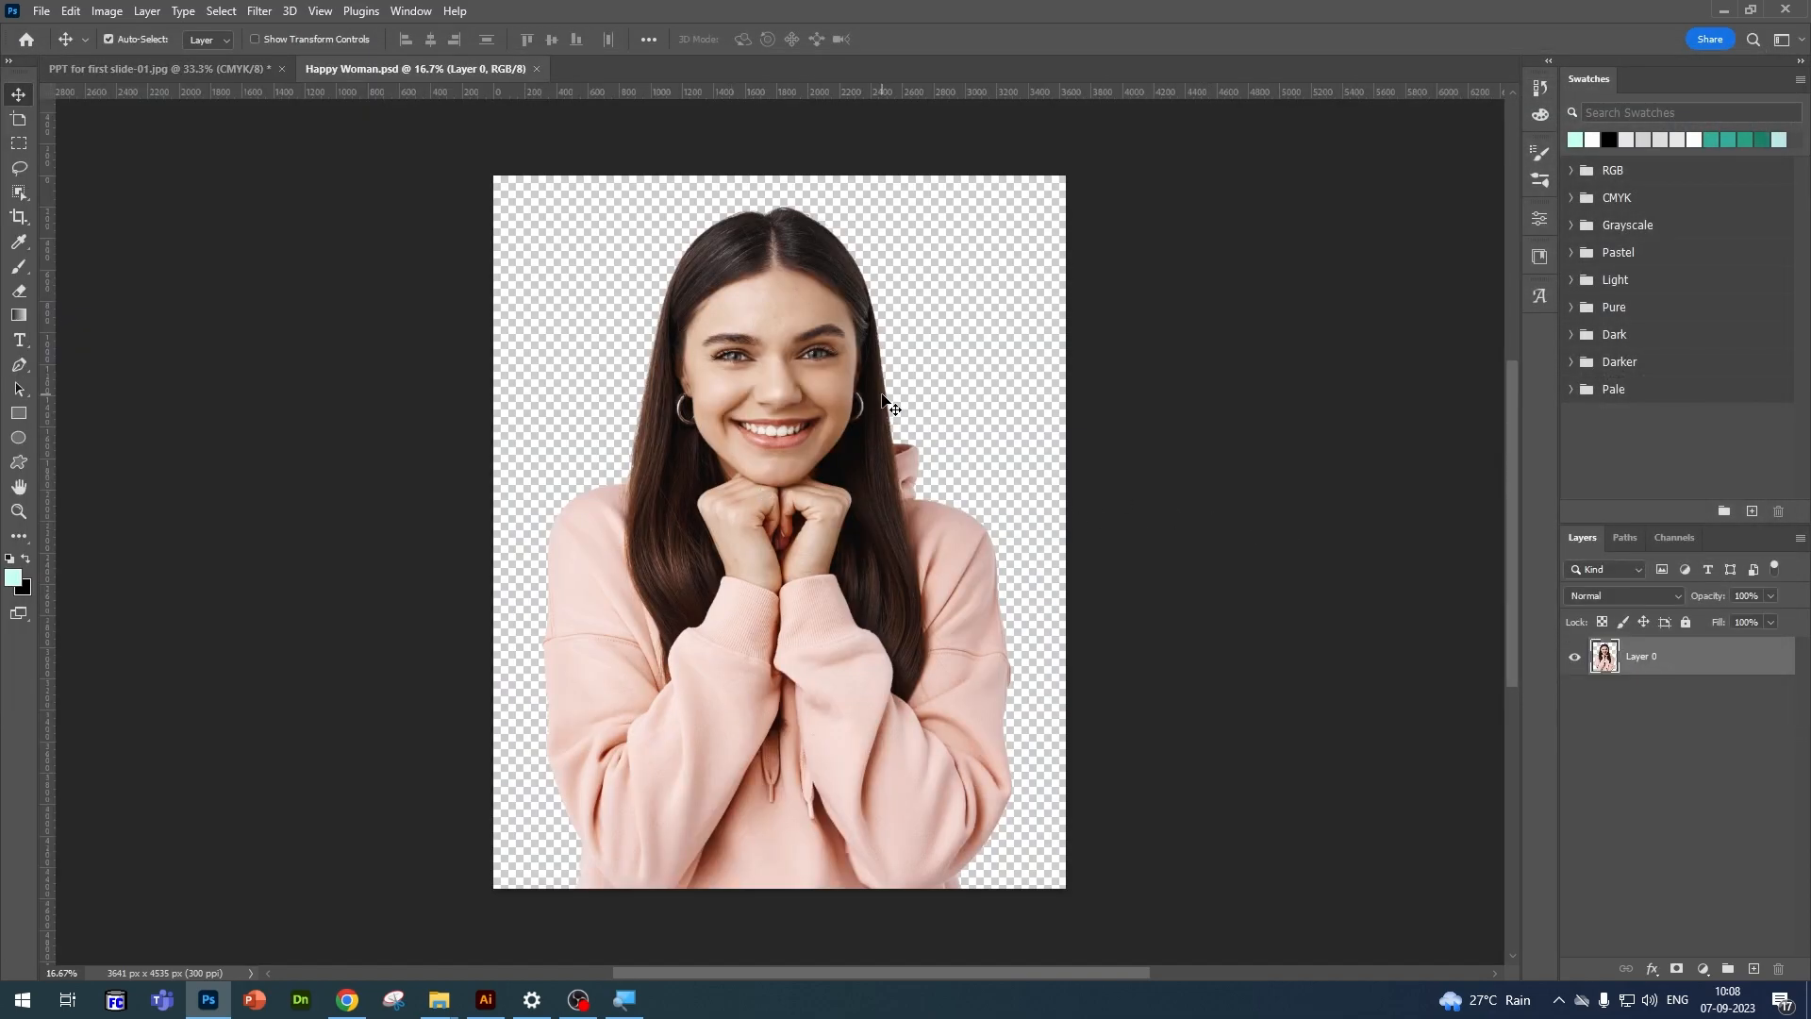
Step: Examine the woman's face at 100% magnification, and return to viewing the whole image
{"action": "scroll", "coordinate": [883, 401], "scroll_direction": "up", "scroll_amount": 1}
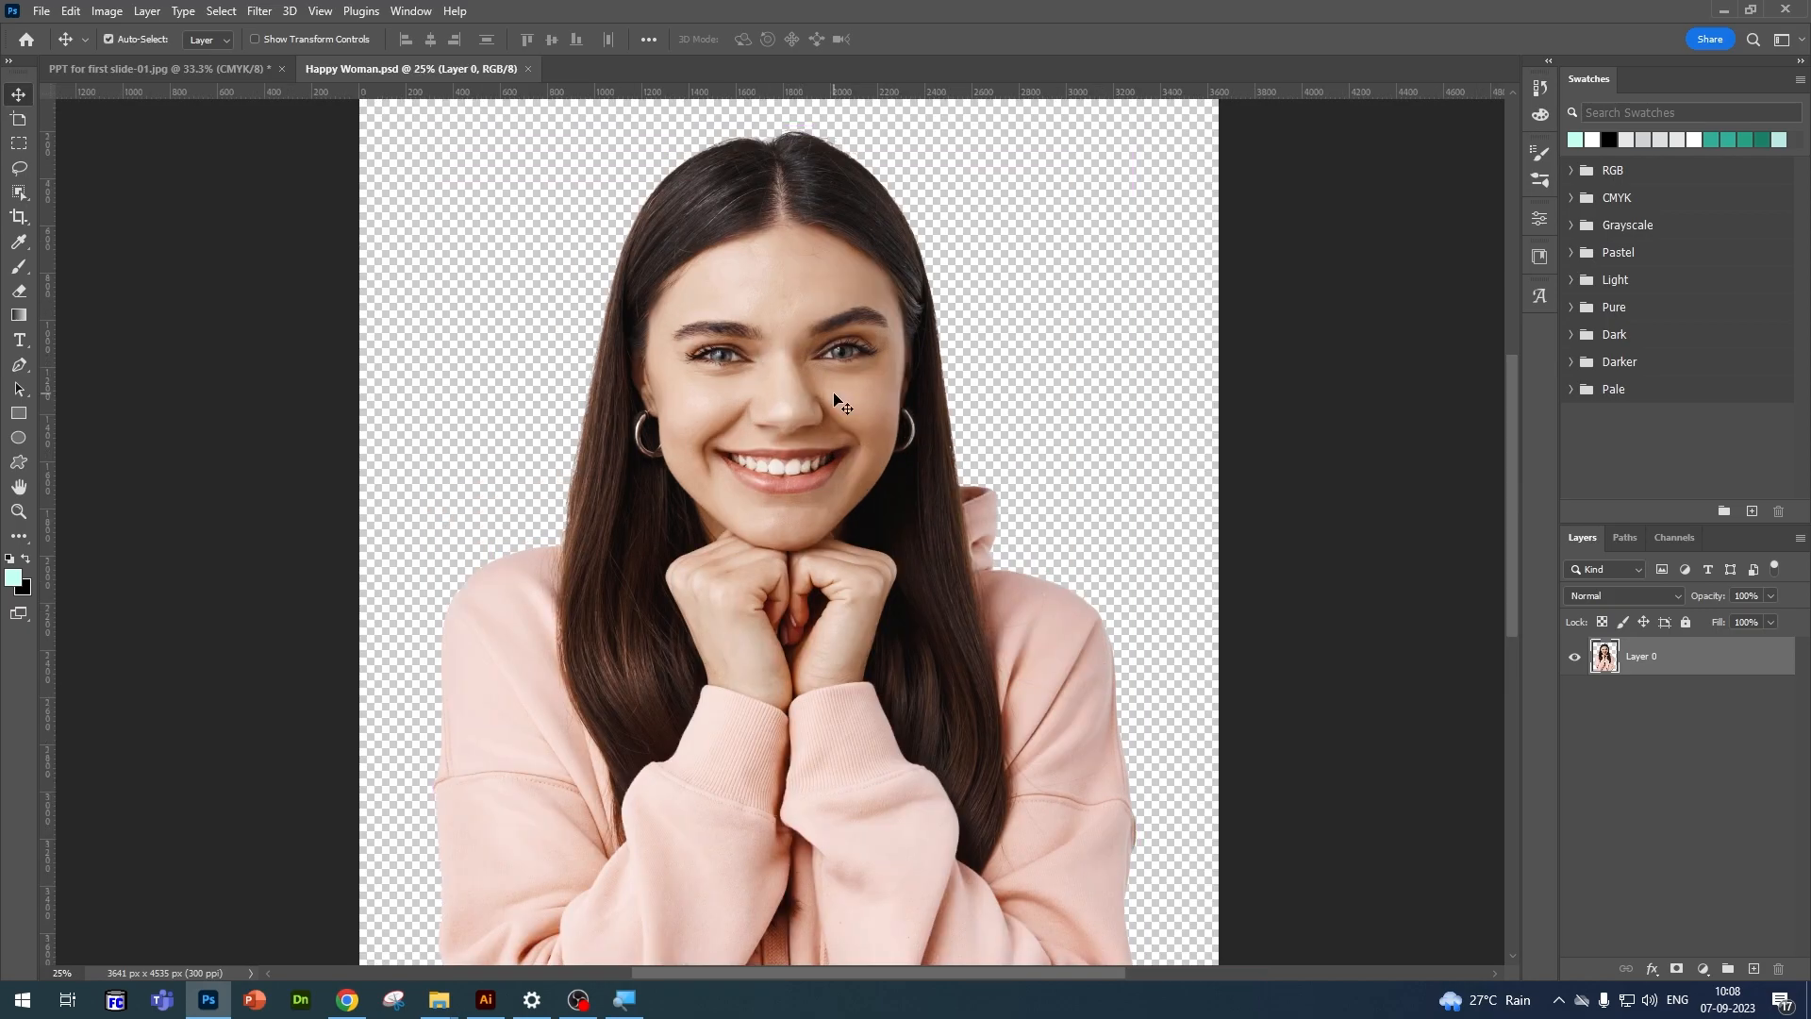
{"action": "scroll", "coordinate": [769, 311], "scroll_direction": "up", "scroll_amount": 1}
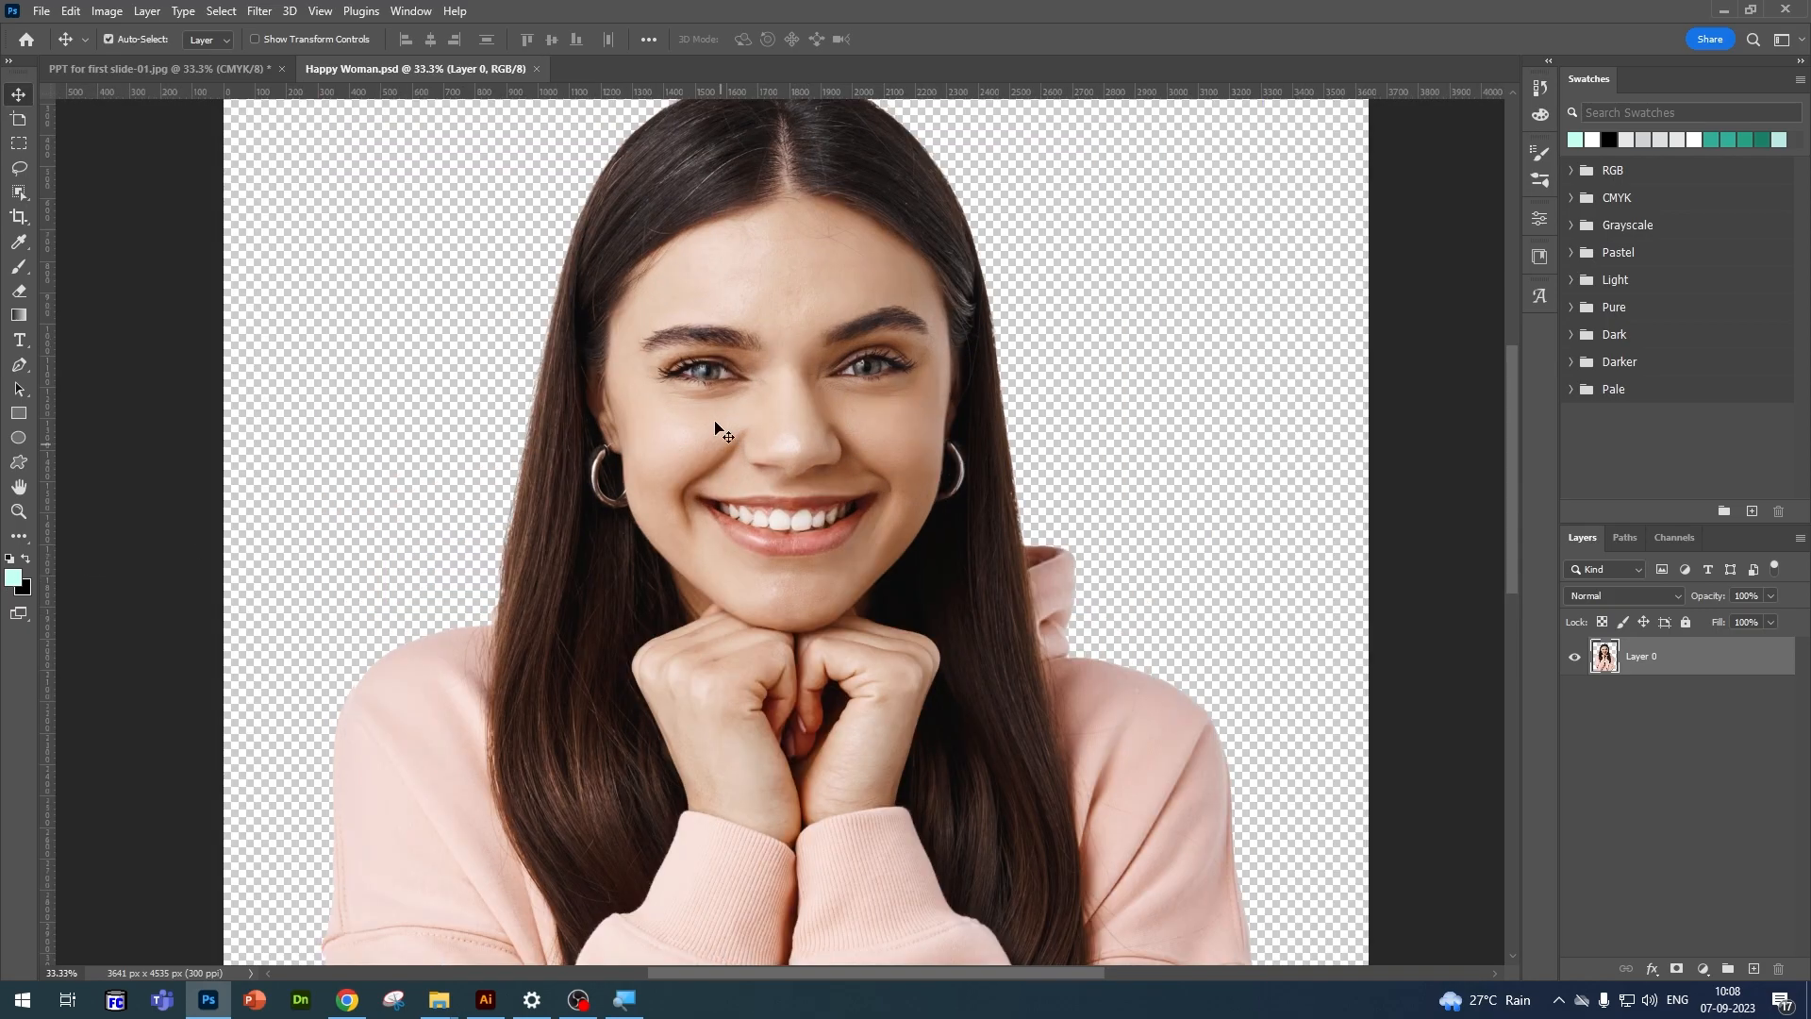
{"action": "scroll", "coordinate": [786, 302], "scroll_direction": "up", "scroll_amount": 1}
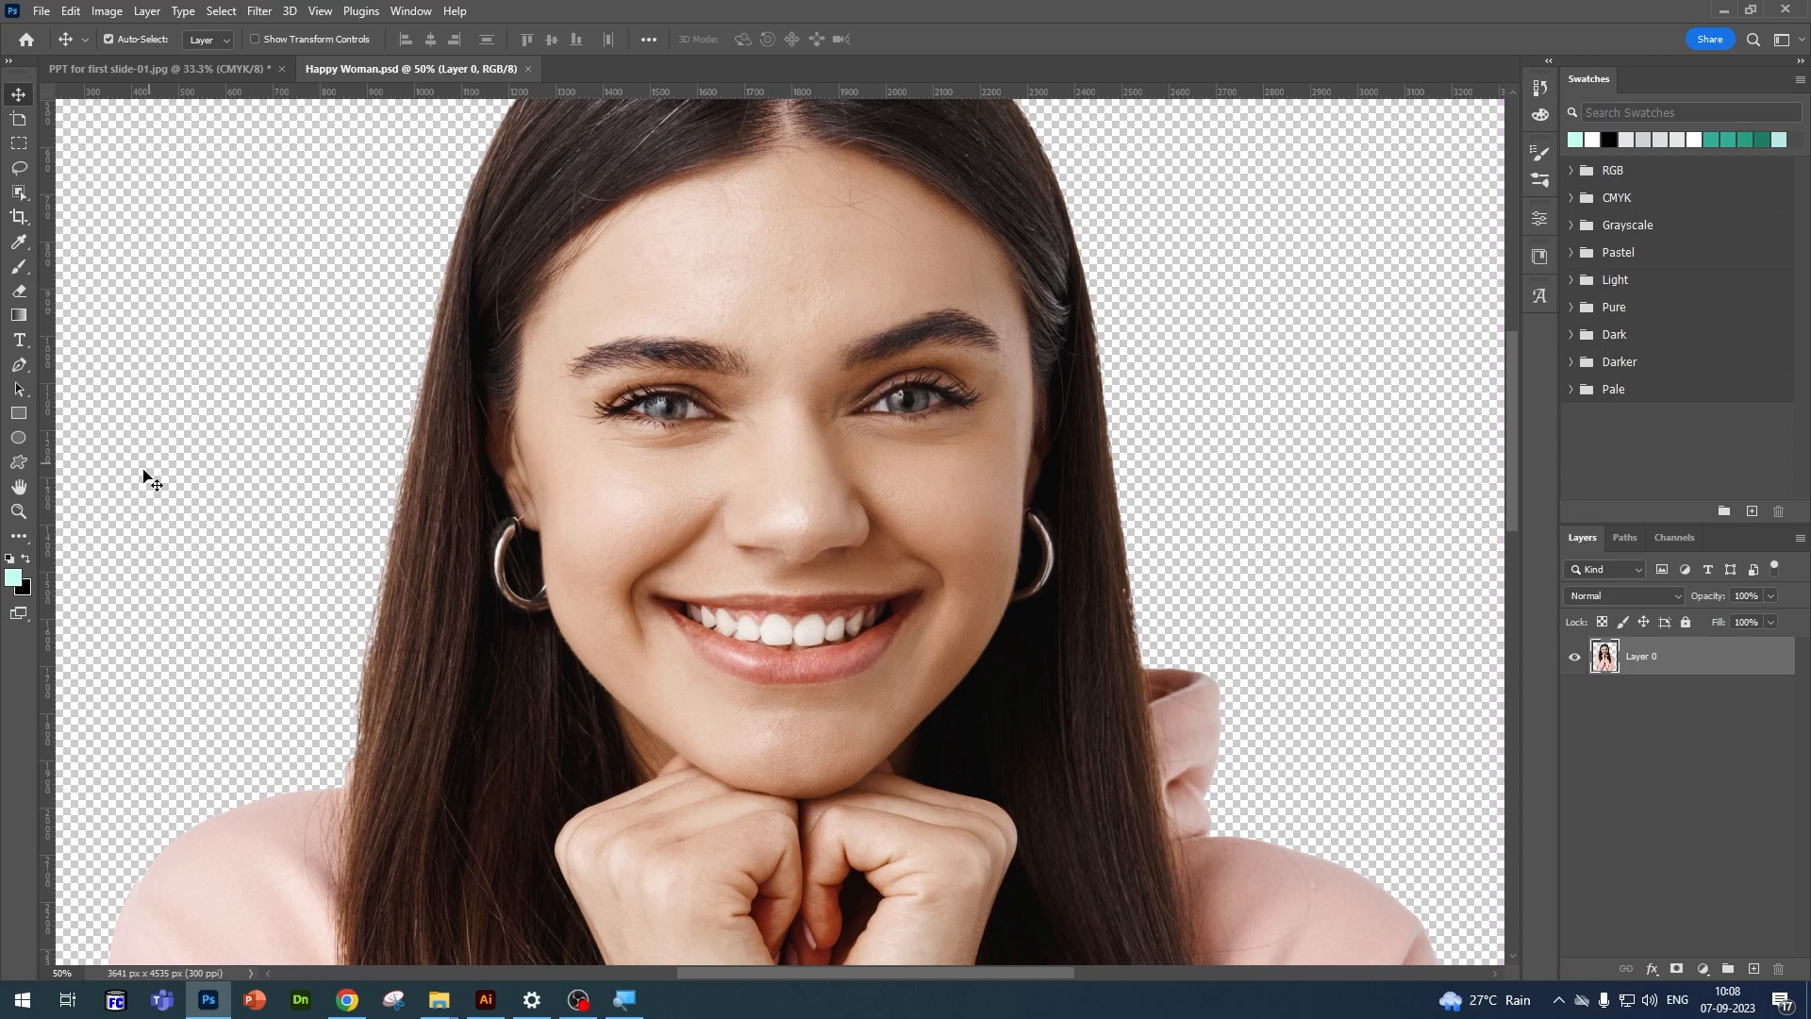
{"action": "double_click", "coordinate": [16, 513]}
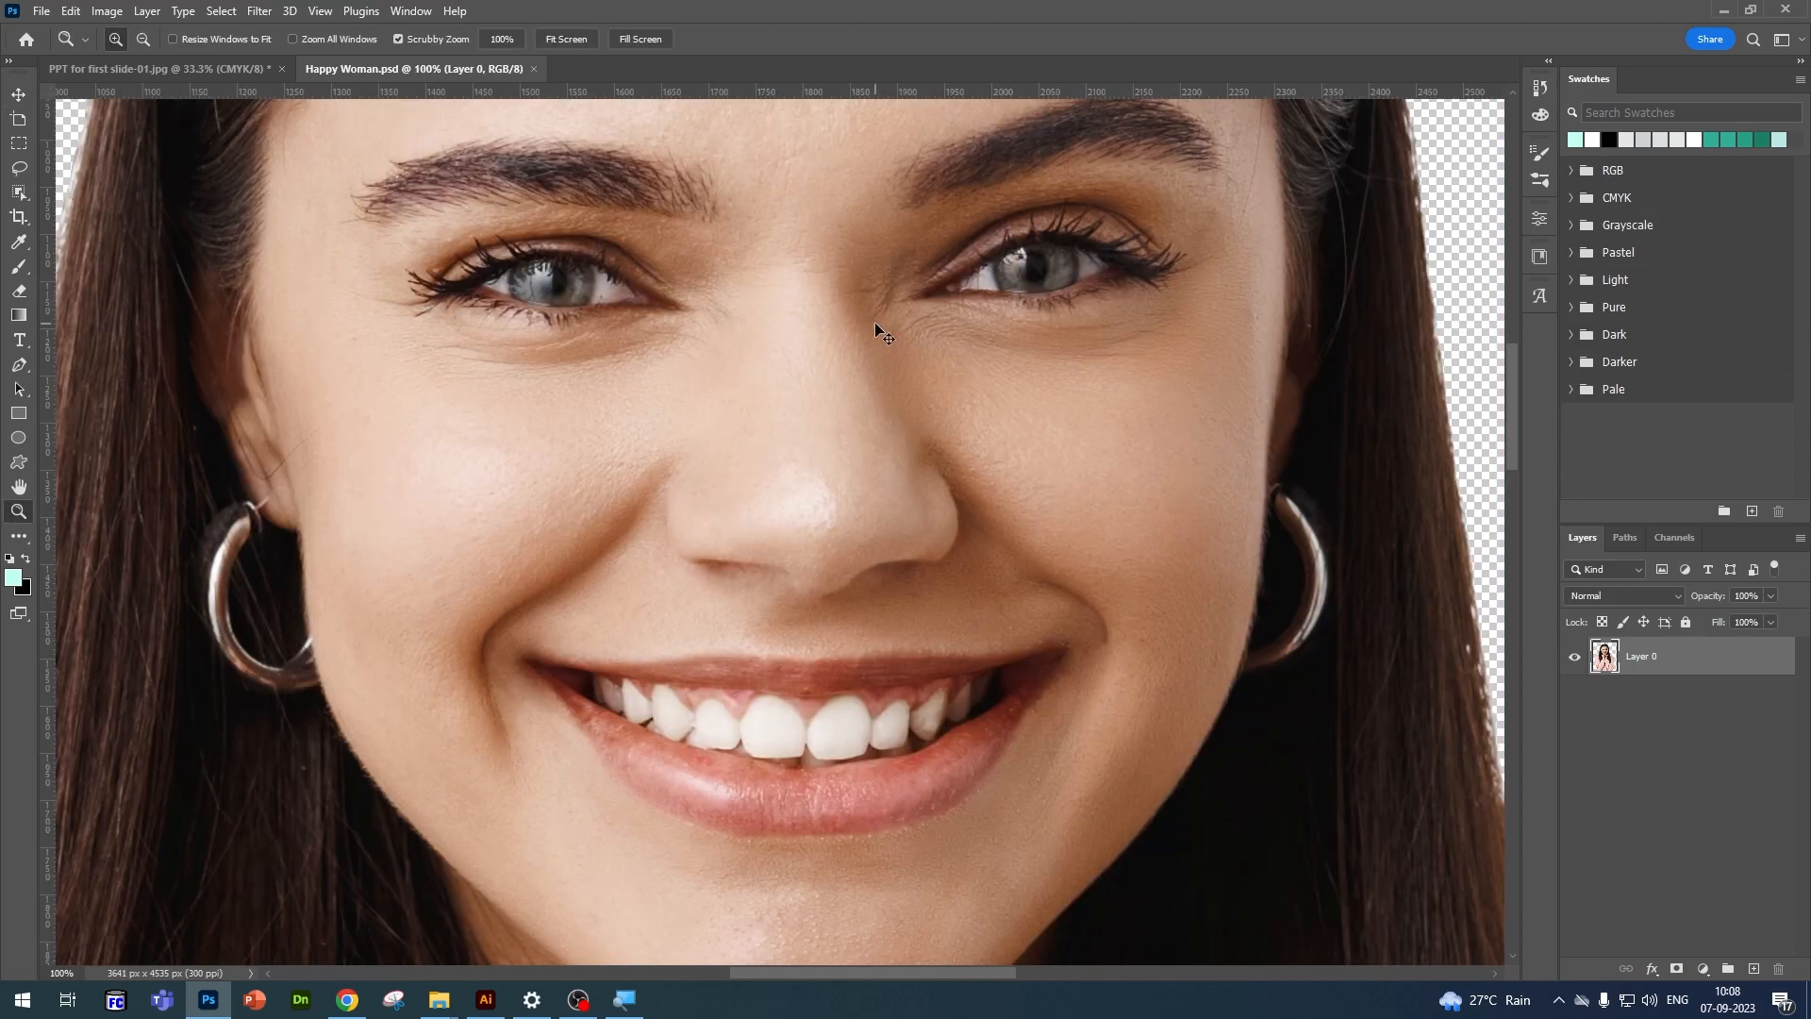
{"action": "key", "text": "ctrl+0"}
{"action": "key", "text": "v"}
Step: Create a white Letter document, 8.5 x 11 in at 300 ppi, and convert its background into a regular layer
{"action": "left_click", "coordinate": [41, 12]}
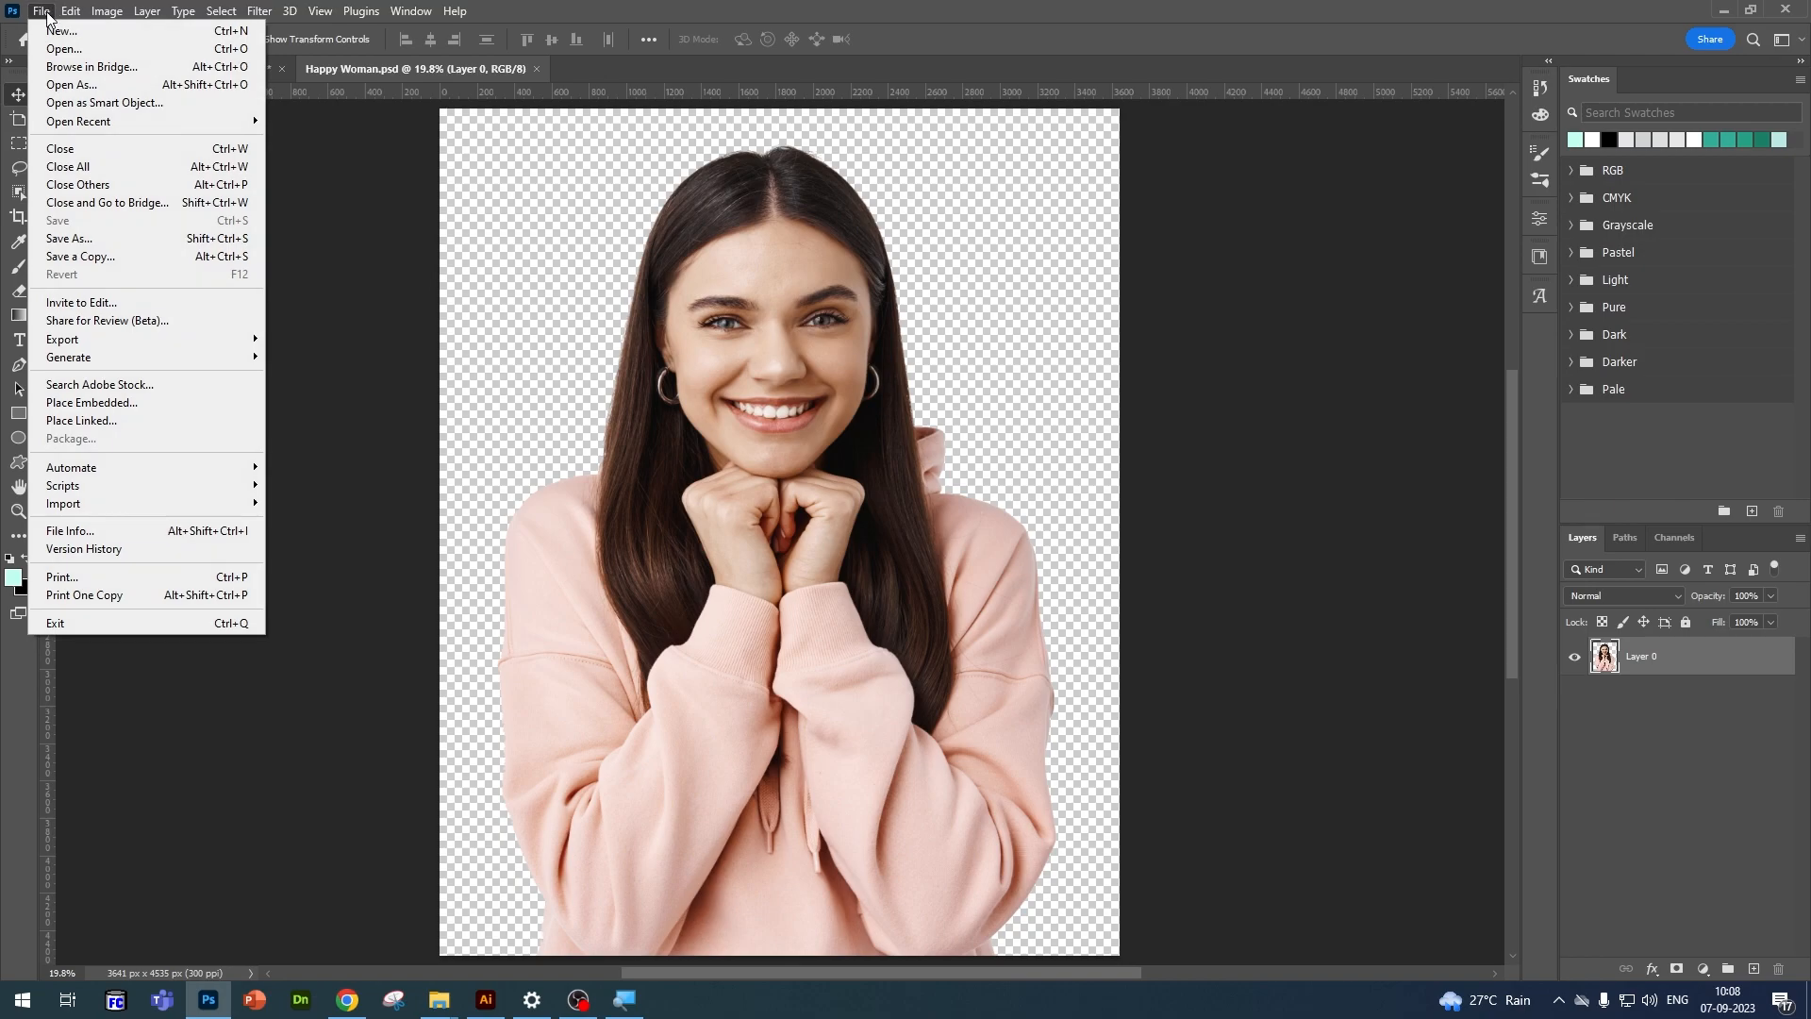
{"action": "left_click", "coordinate": [61, 30]}
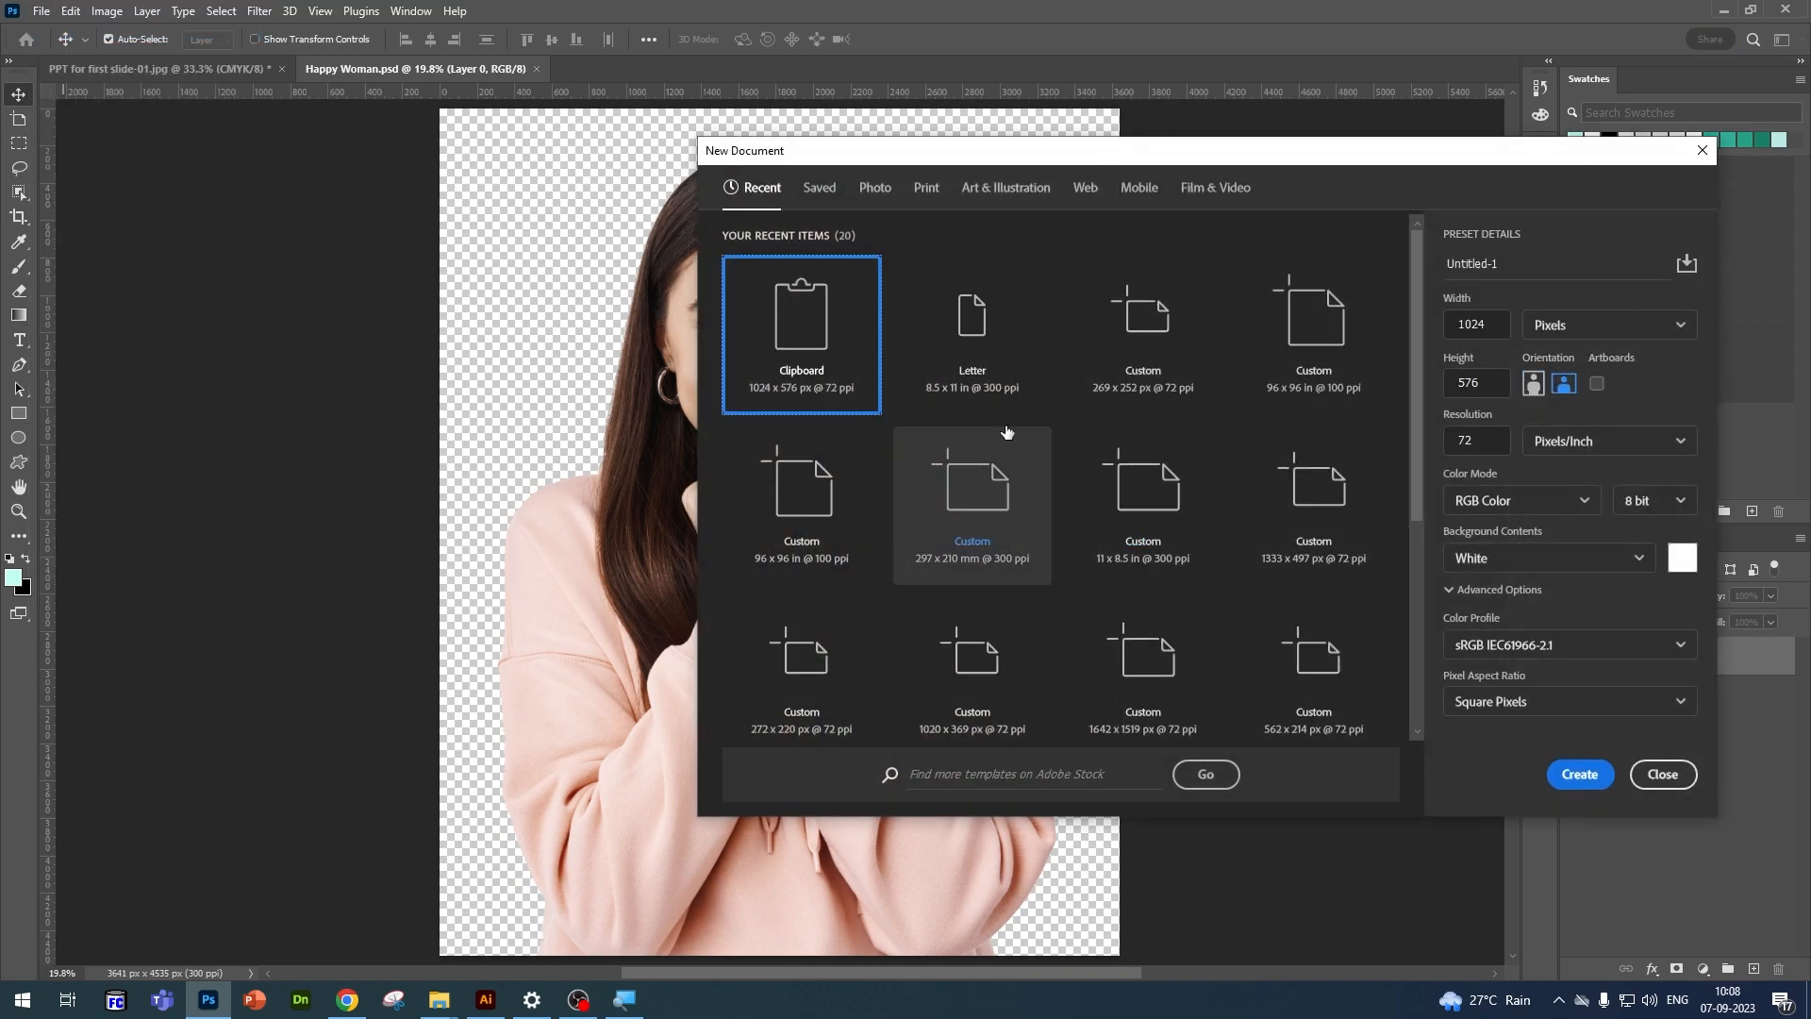
{"action": "left_click", "coordinate": [1031, 380]}
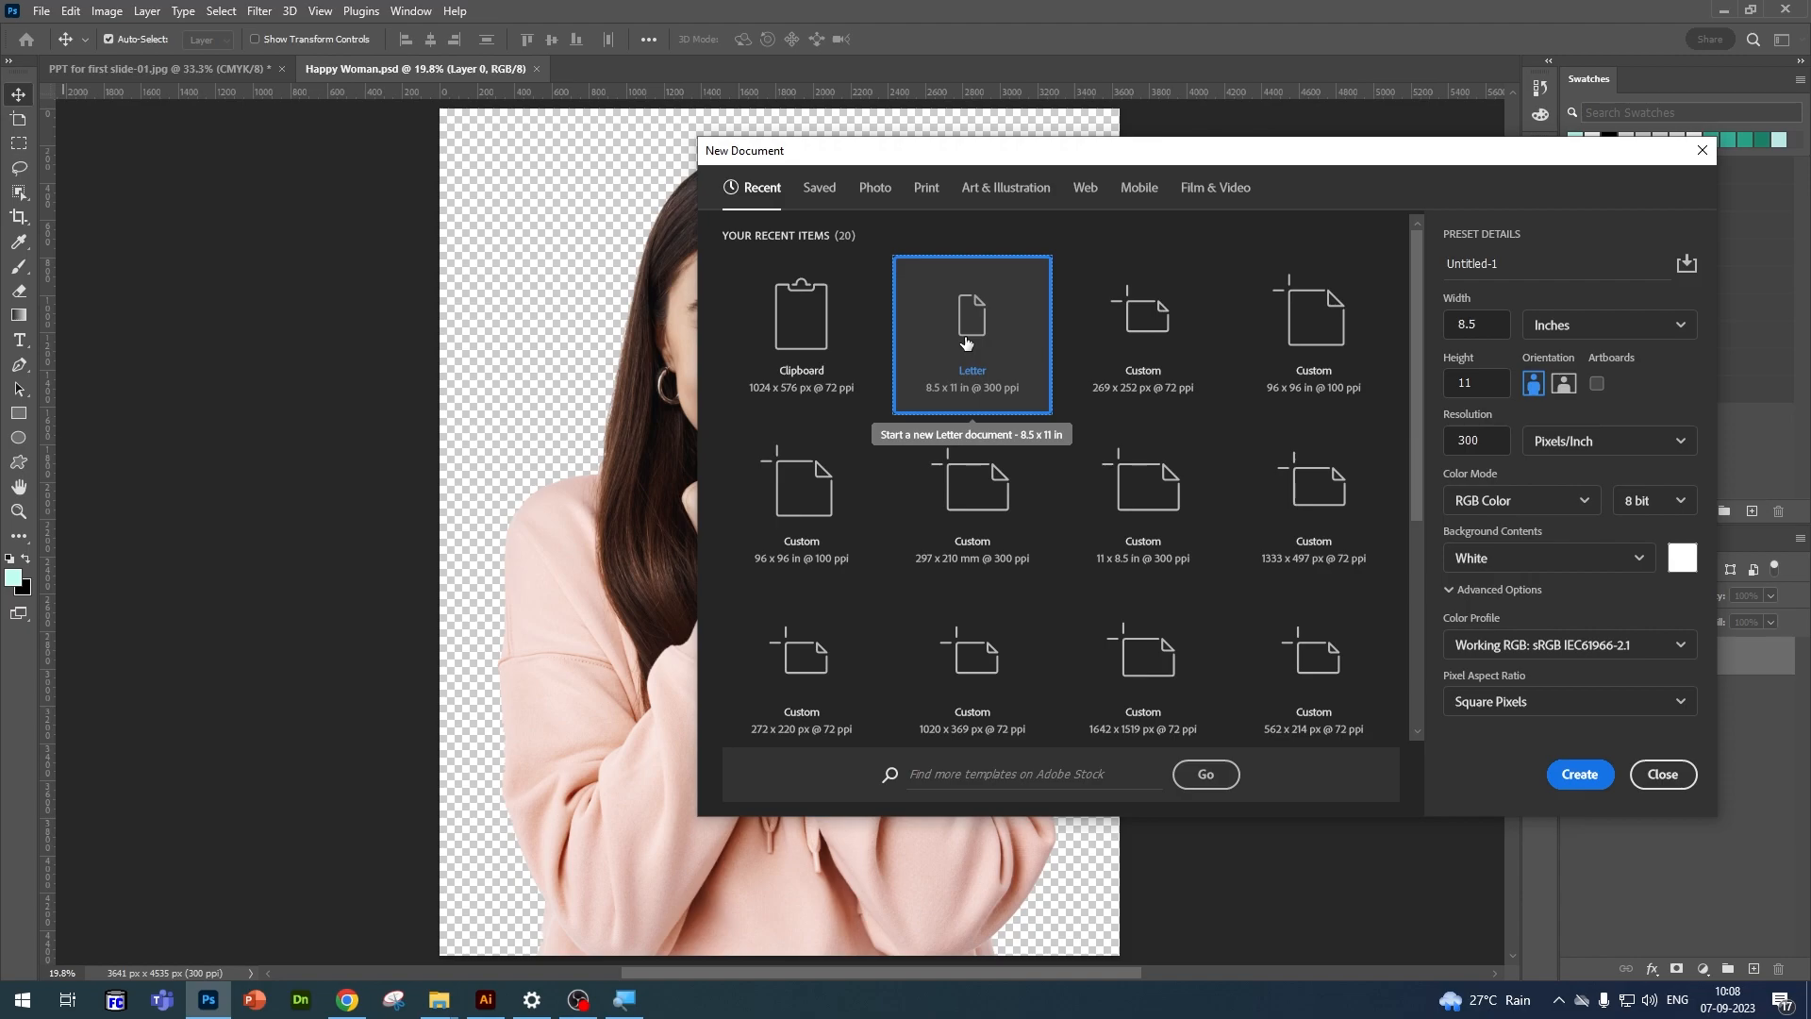
{"action": "left_click", "coordinate": [1573, 772]}
{"action": "double_click", "coordinate": [1724, 675]}
{"action": "left_click", "coordinate": [1358, 296]}
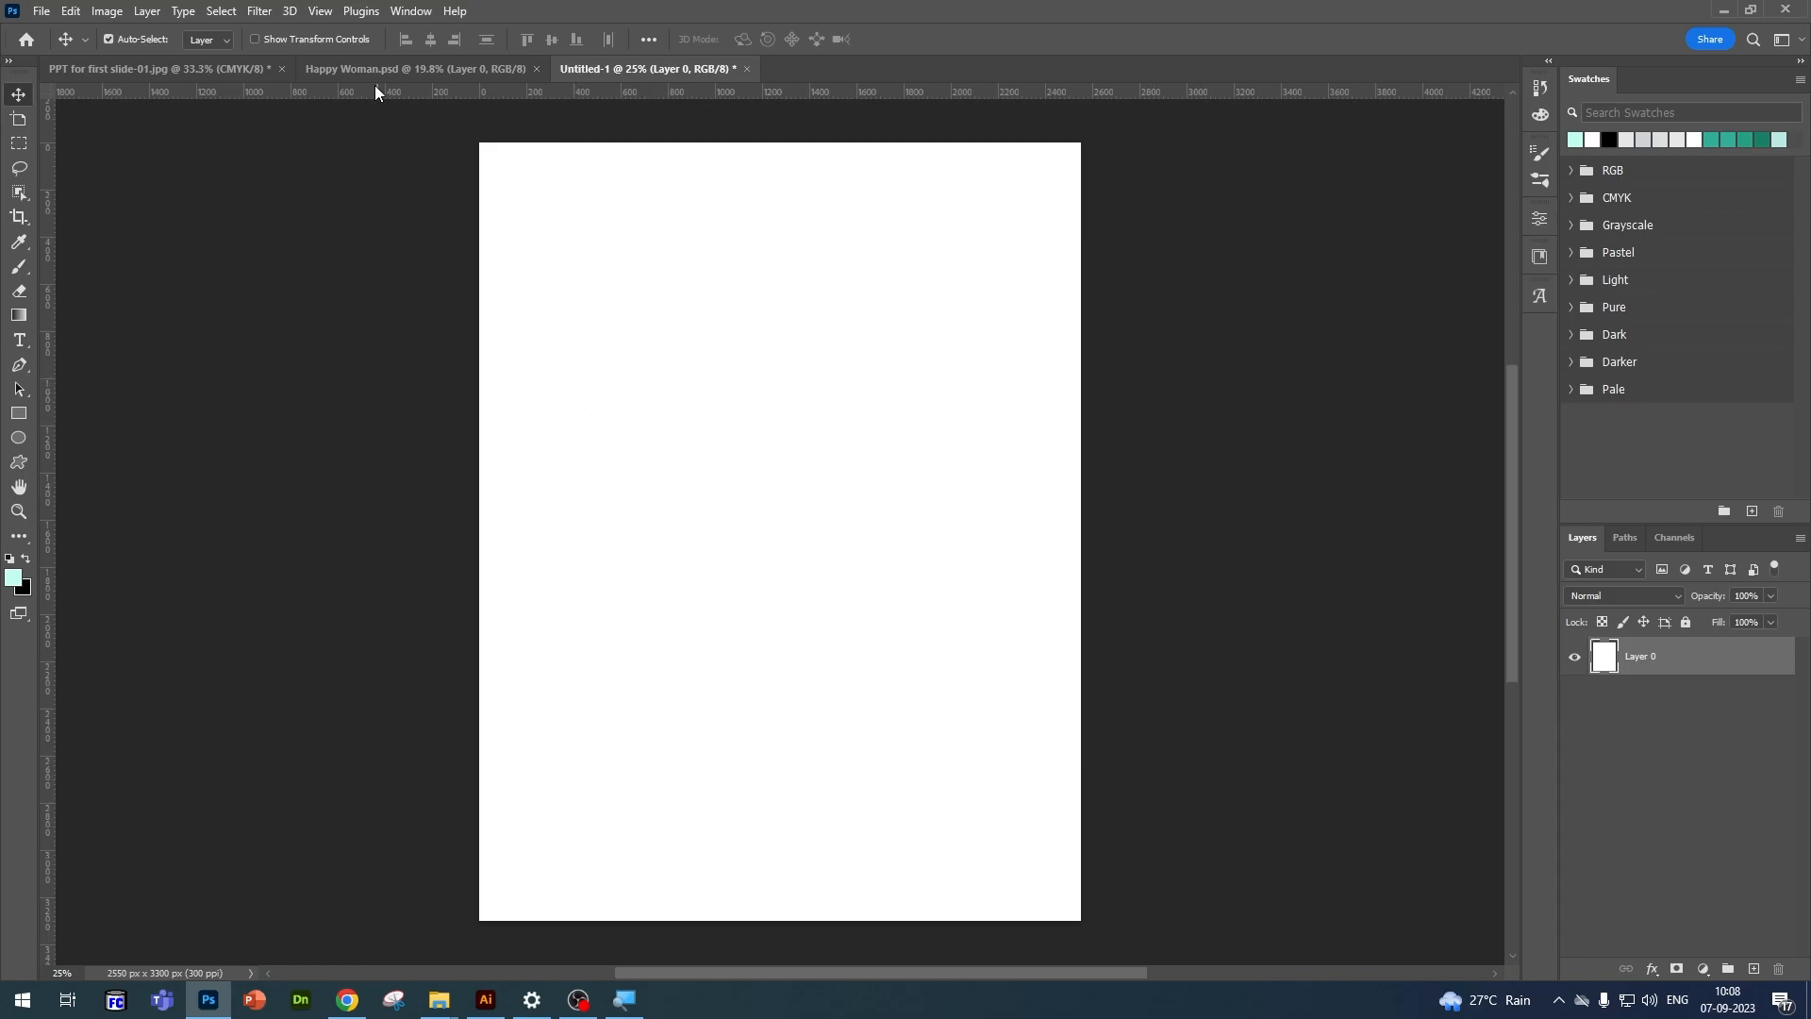
Step: Copy the woman's layer from Happy Woman.psd into the new Letter document
{"action": "left_click", "coordinate": [447, 71]}
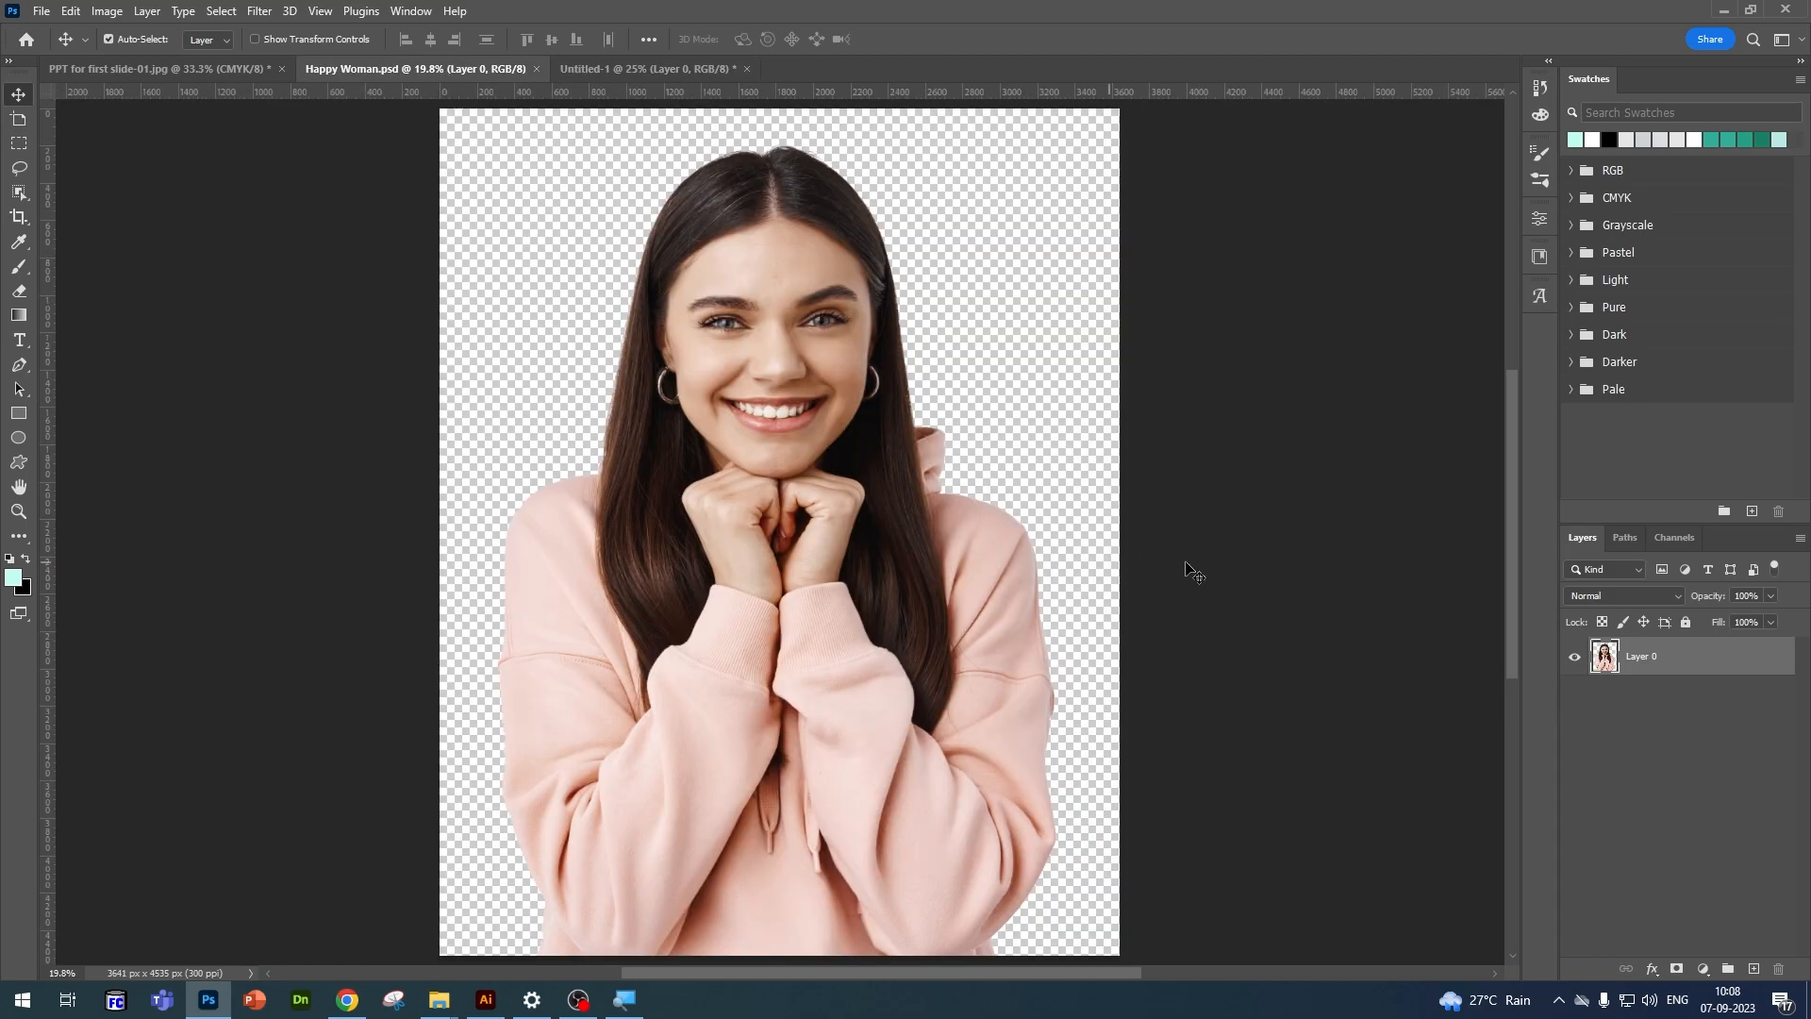
{"action": "left_click", "coordinate": [623, 70]}
{"action": "left_click", "coordinate": [450, 71]}
{"action": "left_click_drag", "start_coordinate": [1657, 659], "coordinate": [685, 68]}
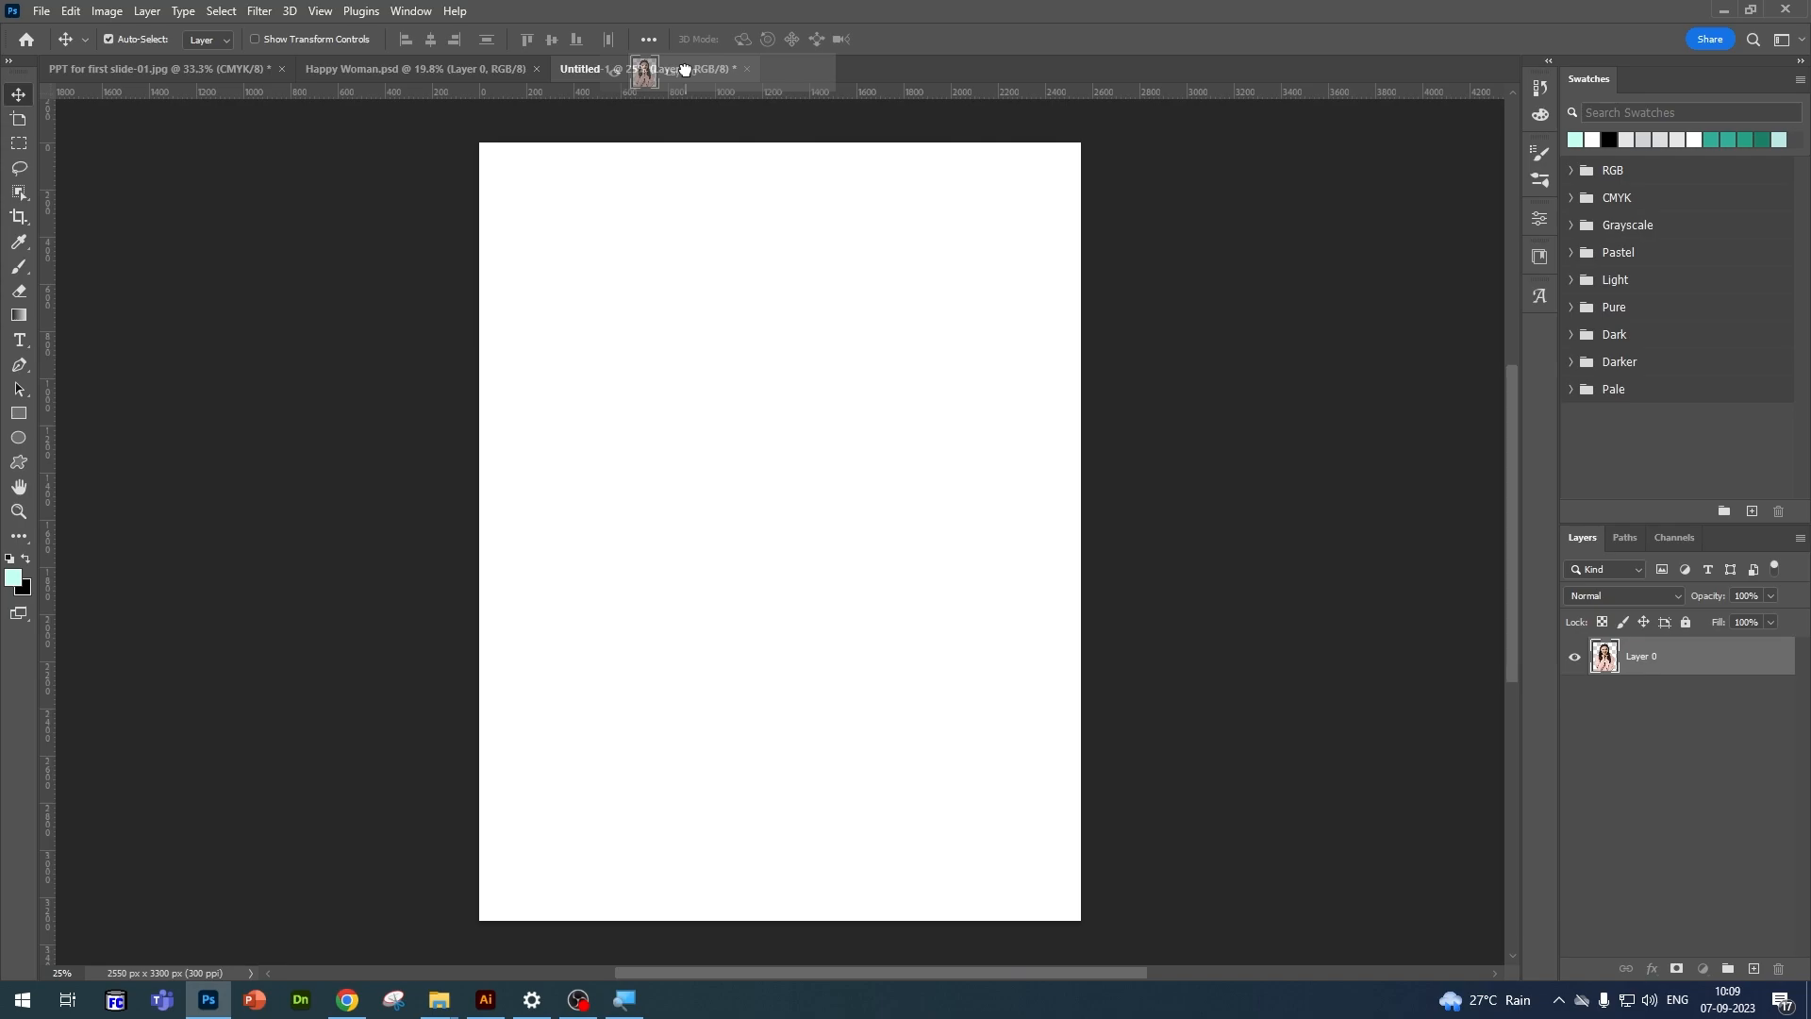
{"action": "left_click_drag", "start_coordinate": [685, 69], "coordinate": [738, 251]}
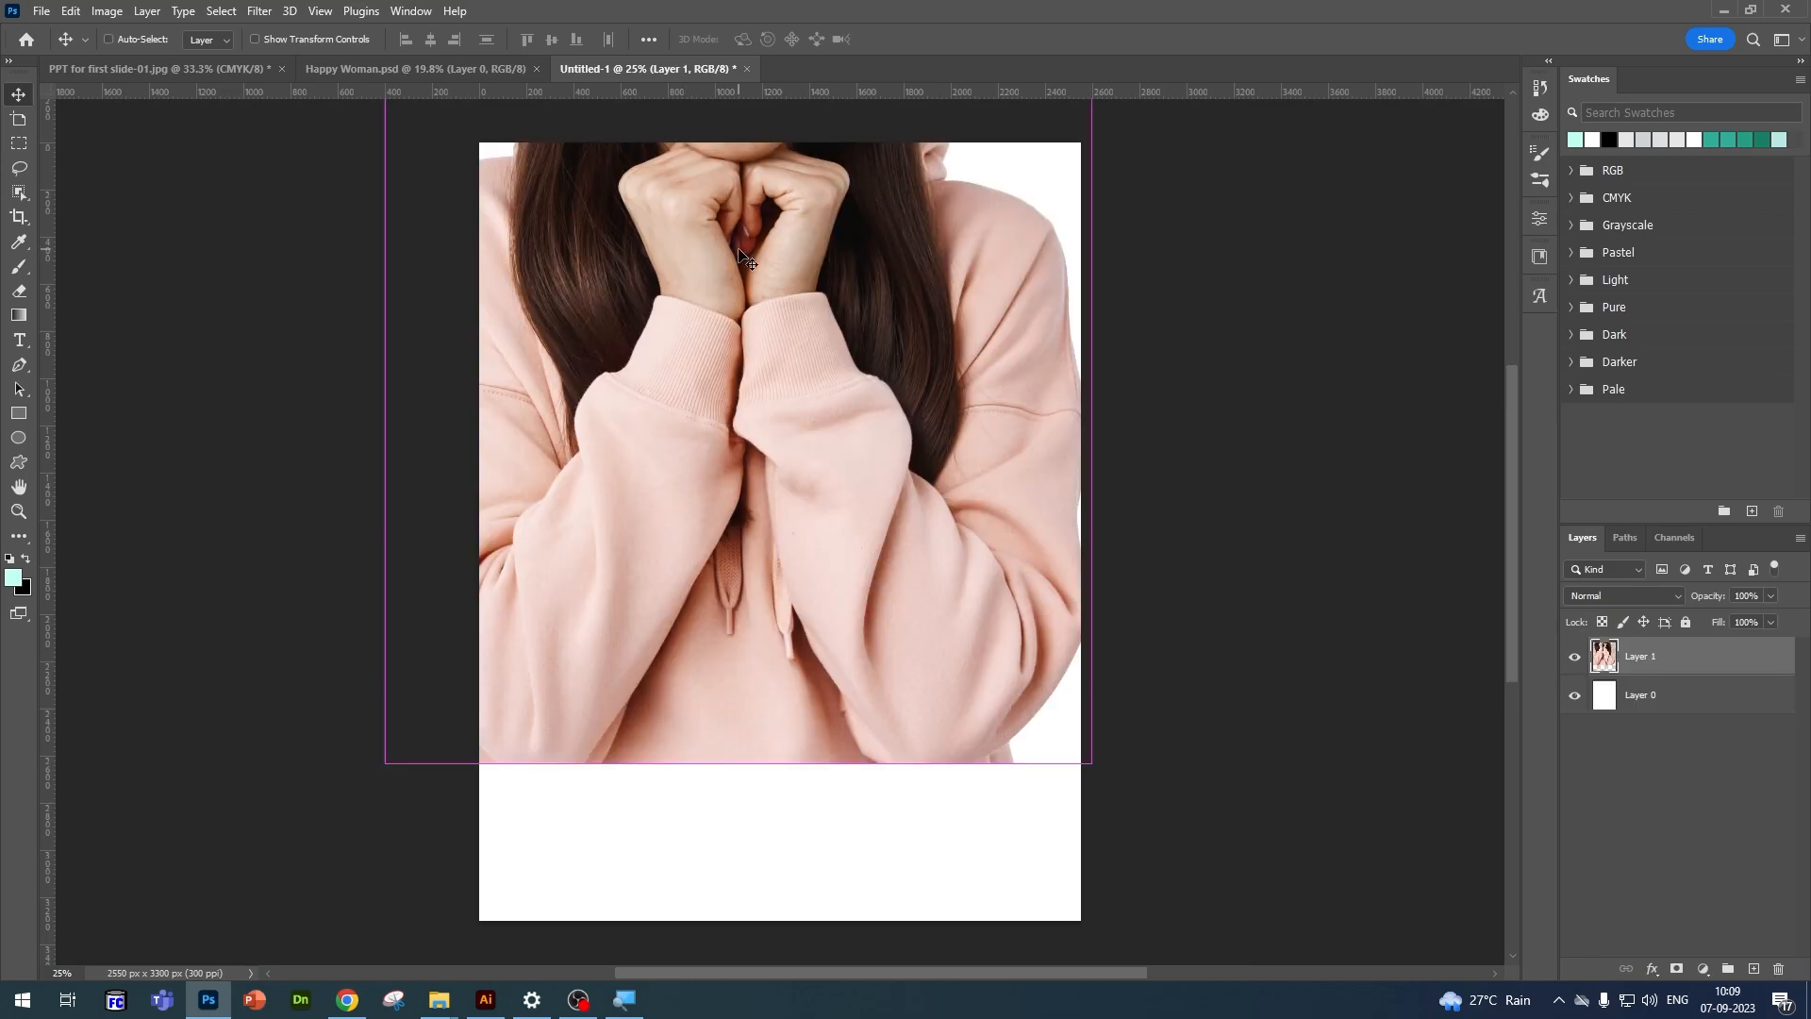
Step: Scale the woman's layer down to about 10.85% with Free Transform, placing it slightly above and left of the page's center
{"action": "key", "text": "ctrl+minus"}
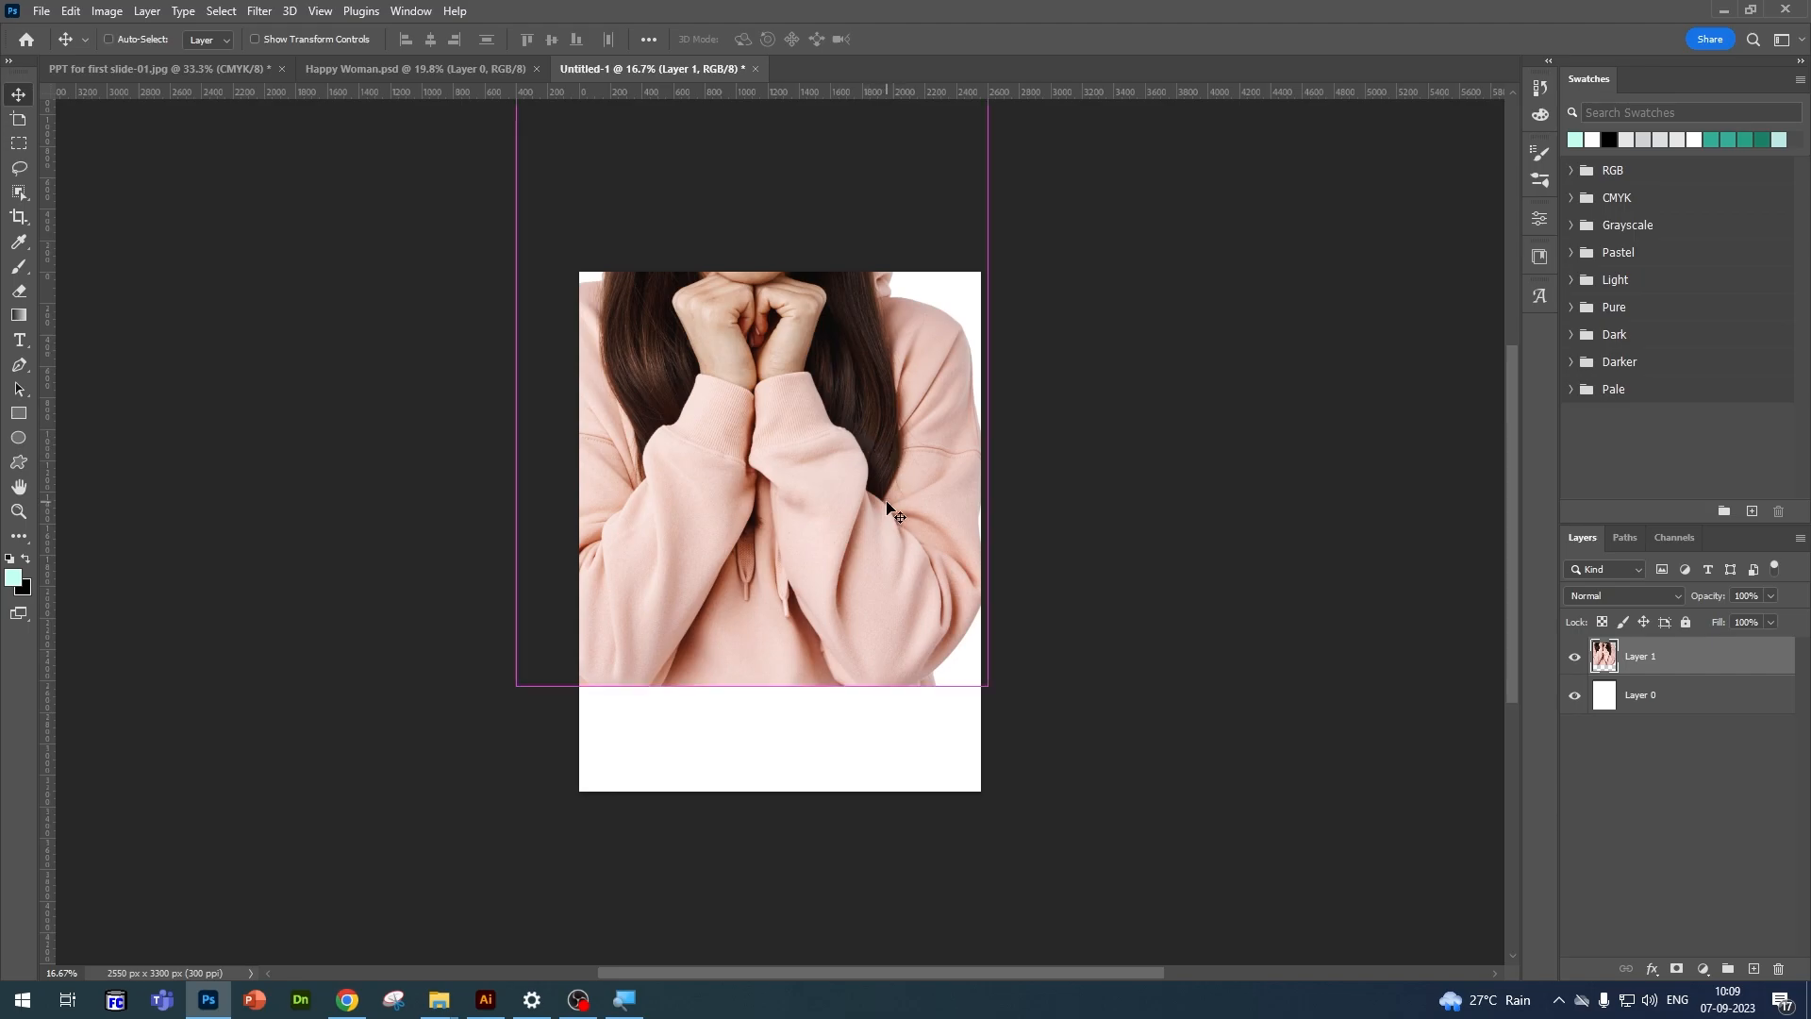
{"action": "key", "text": "ctrl+t"}
{"action": "key", "text": "Return"}
{"action": "key", "text": "ctrl+t"}
{"action": "key", "text": "Return"}
{"action": "left_click", "coordinate": [70, 10]}
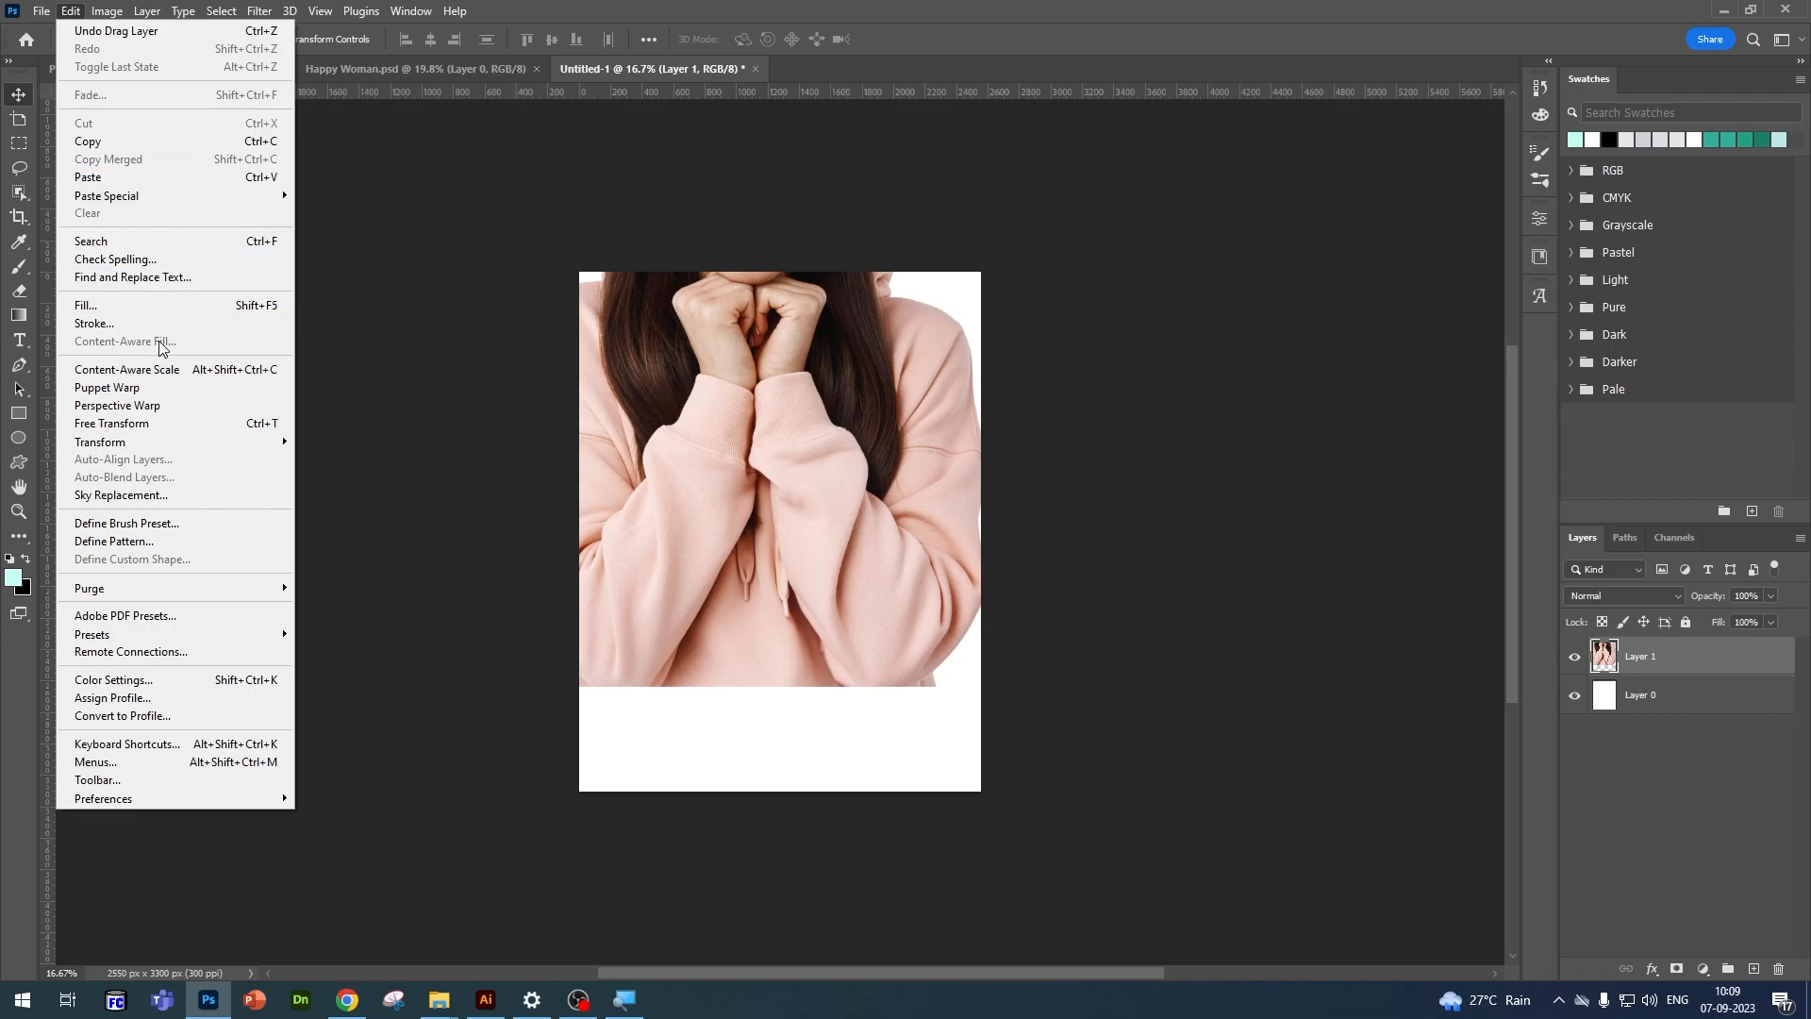
{"action": "left_click", "coordinate": [174, 434]}
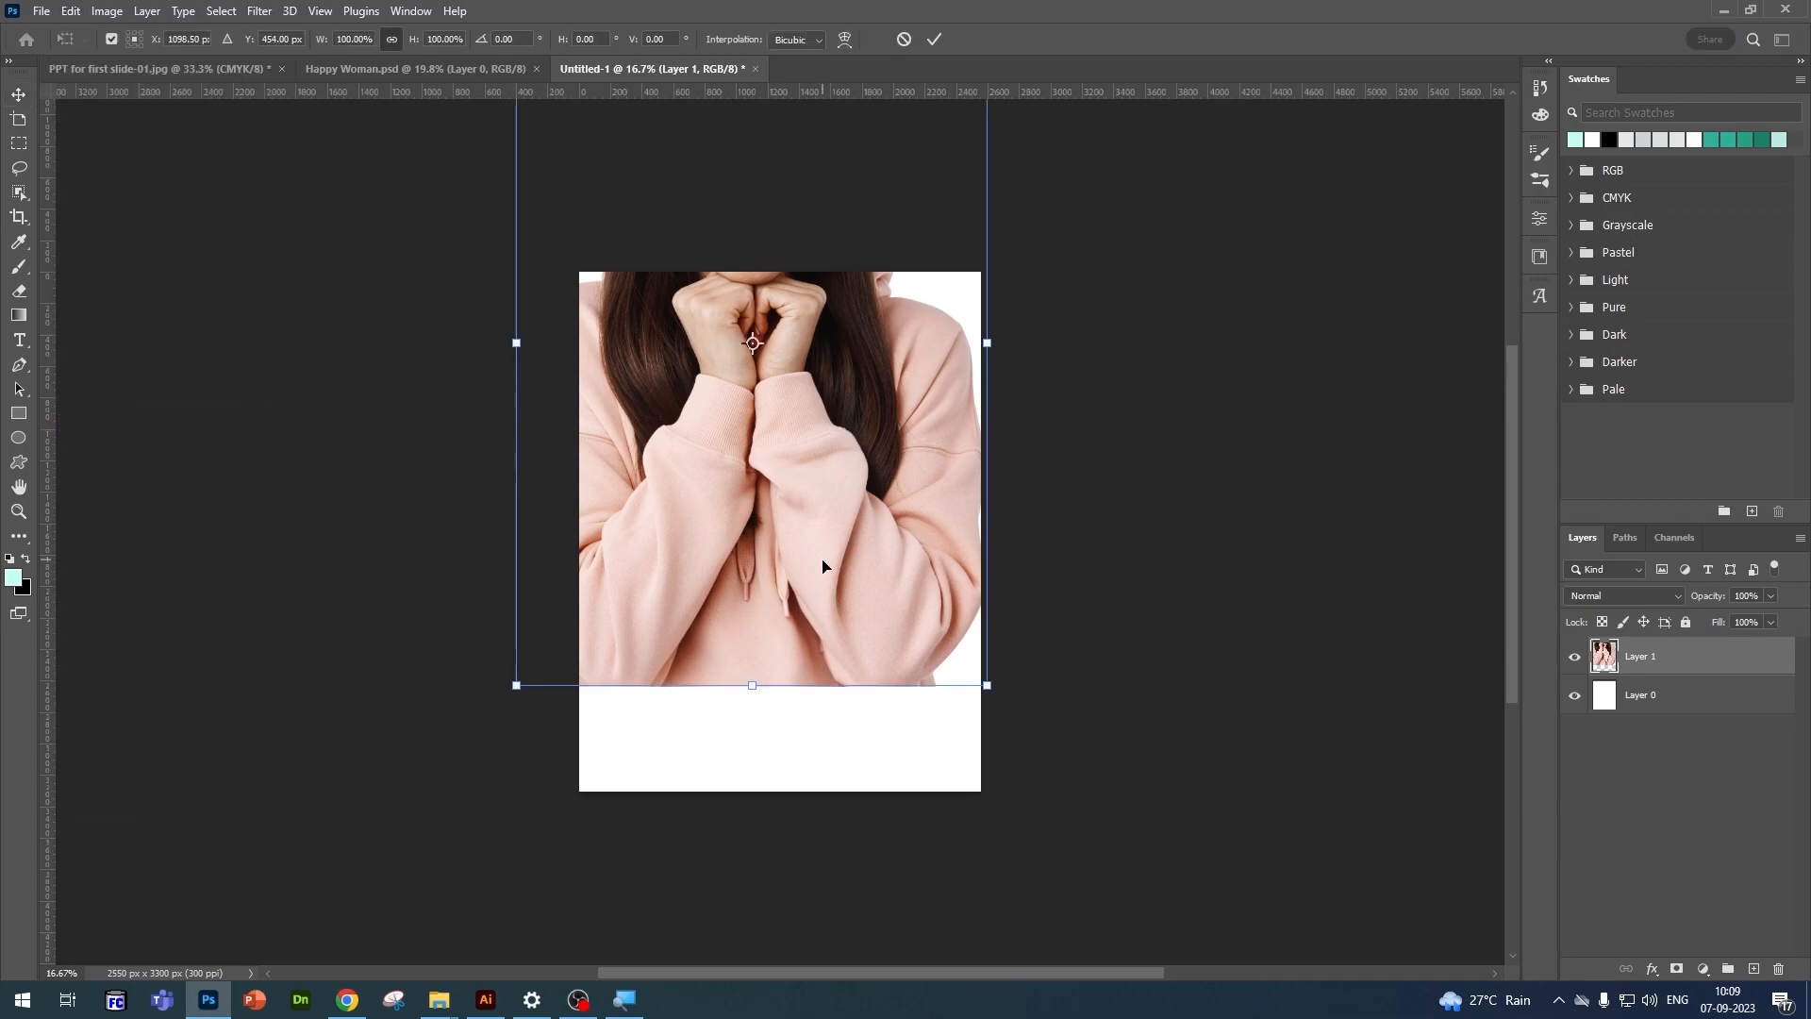
{"action": "left_click_drag", "start_coordinate": [883, 433], "coordinate": [911, 558]}
{"action": "left_click_drag", "start_coordinate": [1021, 174], "coordinate": [755, 708]}
{"action": "left_click_drag", "start_coordinate": [635, 684], "coordinate": [782, 466]}
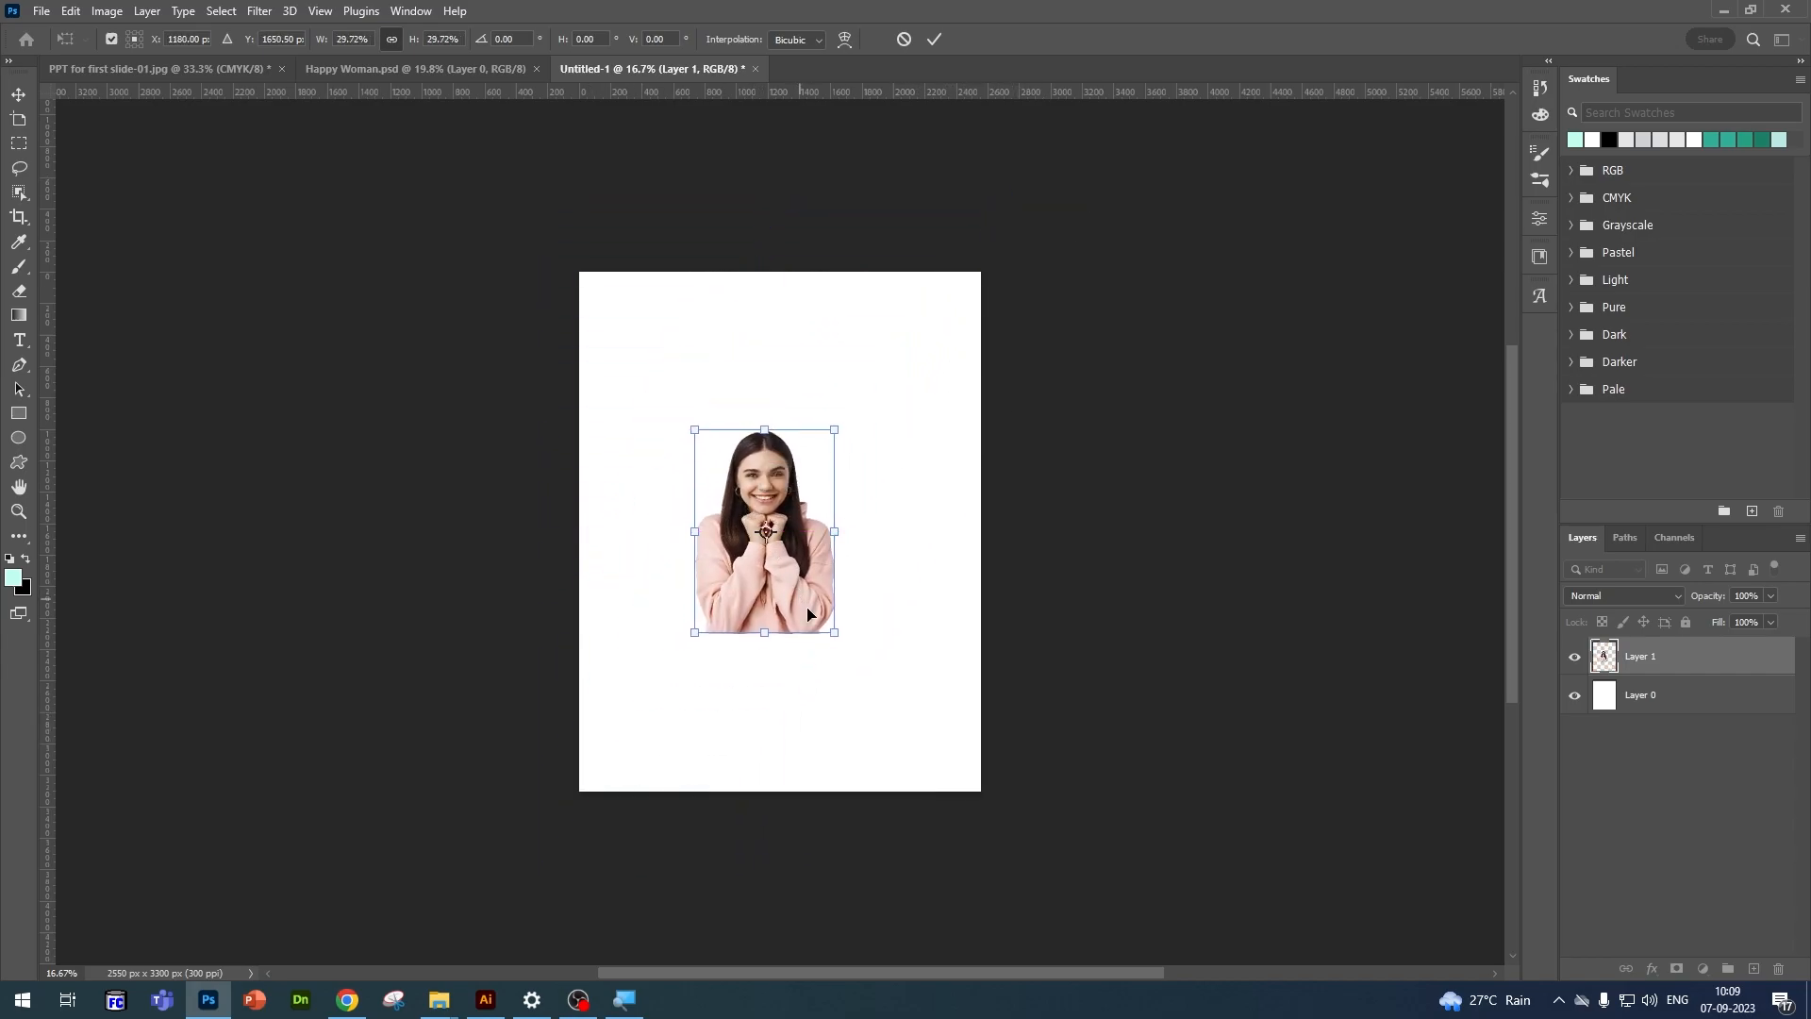
{"action": "left_click_drag", "start_coordinate": [843, 642], "coordinate": [748, 506]}
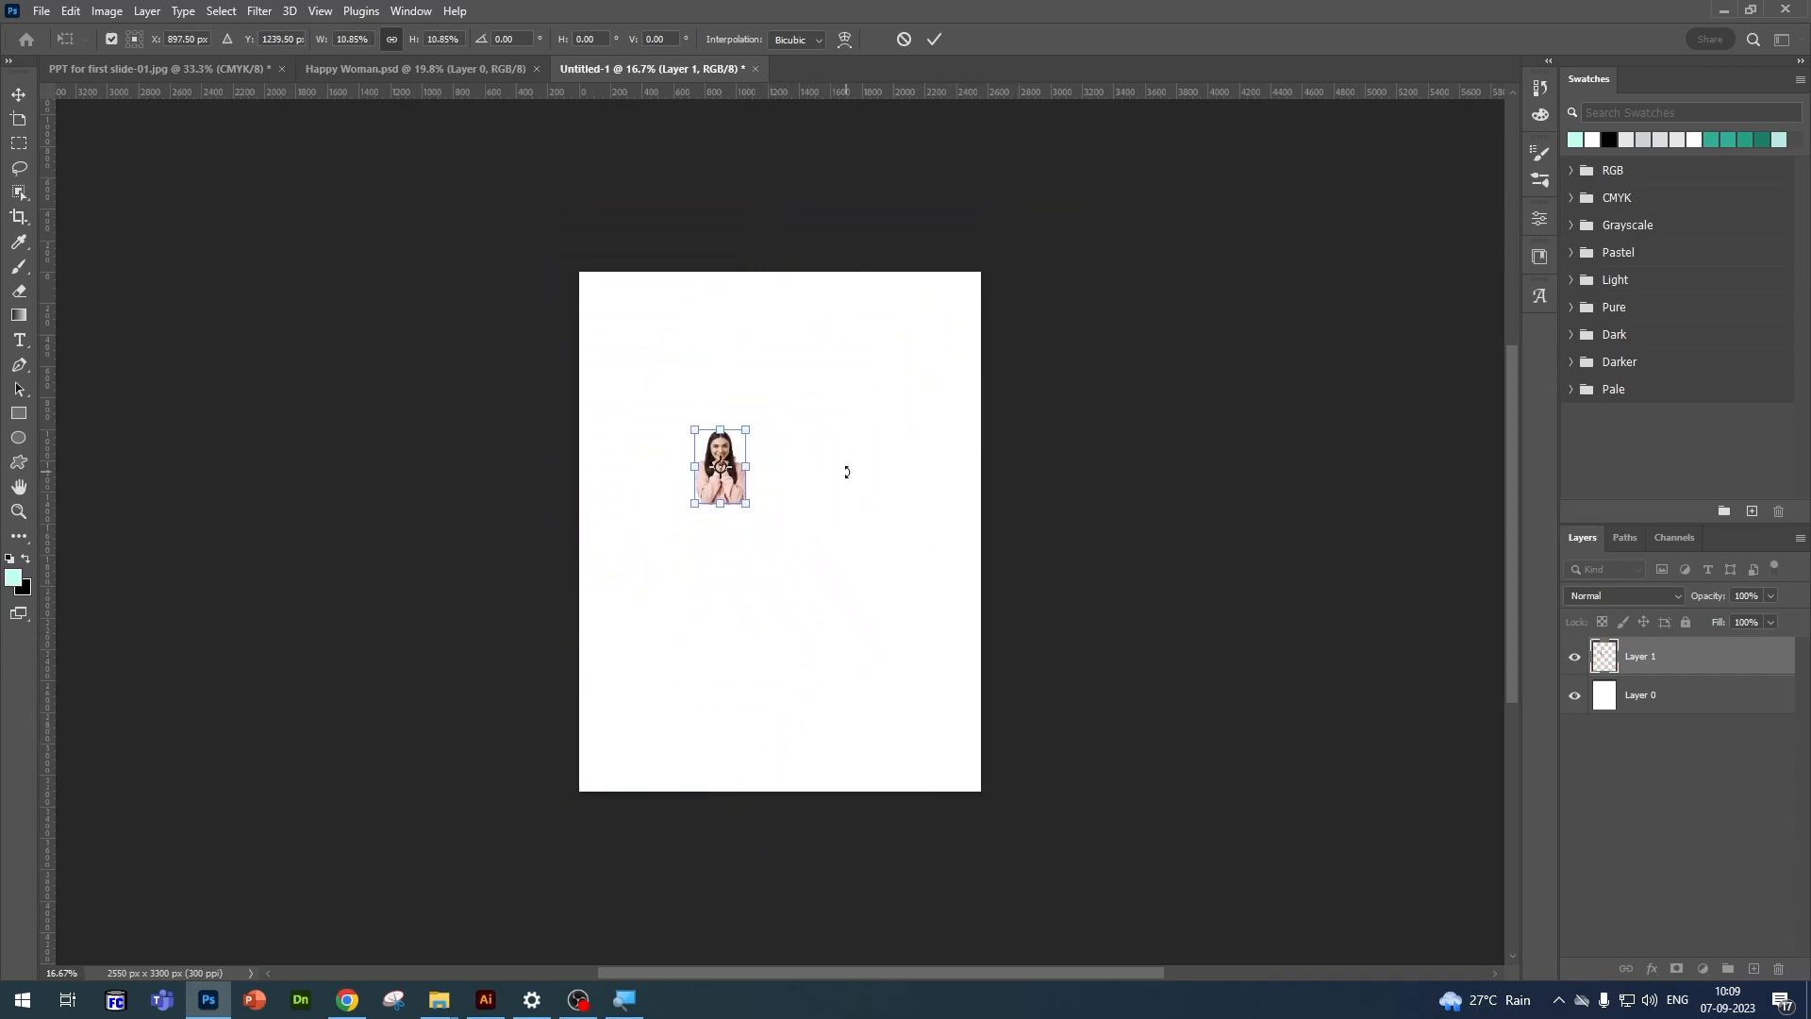
{"action": "key", "text": "Return"}
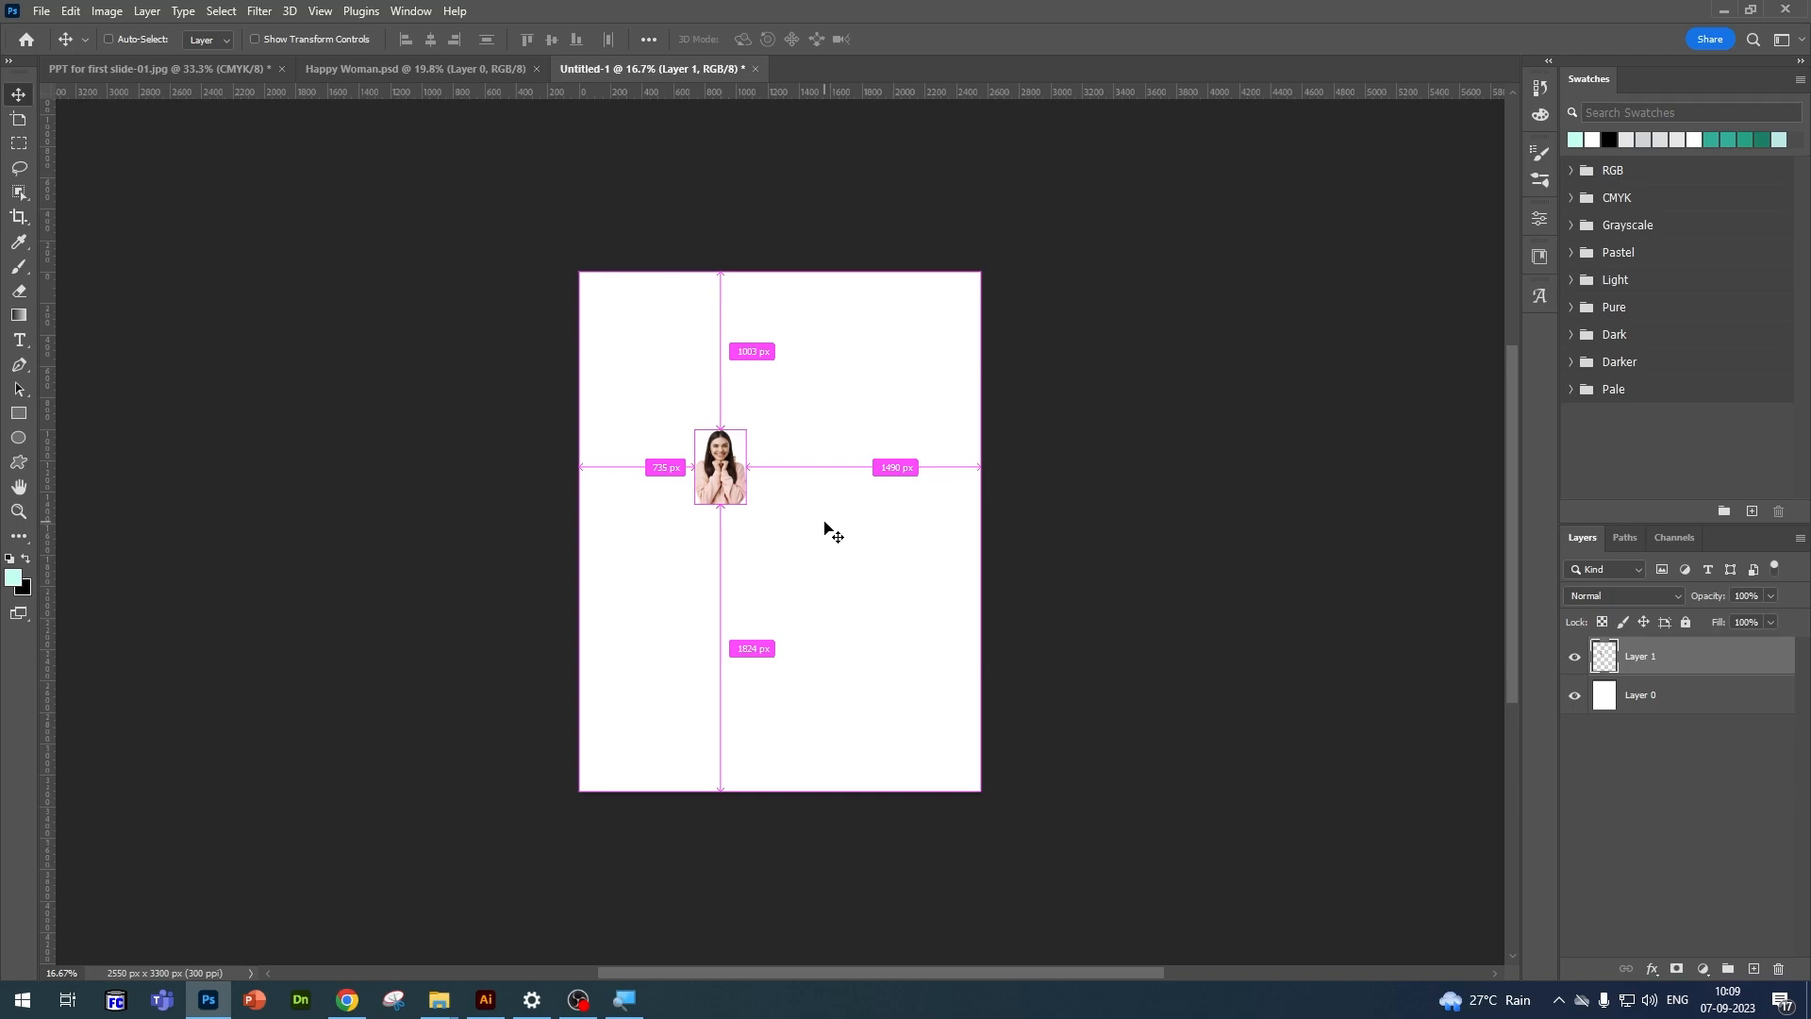
Step: Enlarge the shrunken woman's layer with Free Transform until her face fills the page, and position it centrally
{"action": "key", "text": "ctrl+t"}
{"action": "left_click_drag", "start_coordinate": [746, 502], "coordinate": [1014, 895]}
{"action": "left_click_drag", "start_coordinate": [687, 666], "coordinate": [242, 660]}
{"action": "left_click_drag", "start_coordinate": [718, 556], "coordinate": [884, 691]}
{"action": "mouse_move", "coordinate": [837, 429]}
{"action": "left_mouse_down"}
{"action": "mouse_move", "coordinate": [837, 460]}
{"action": "mouse_move", "coordinate": [832, 437]}
{"action": "left_mouse_up"}
{"action": "key", "text": "Return"}
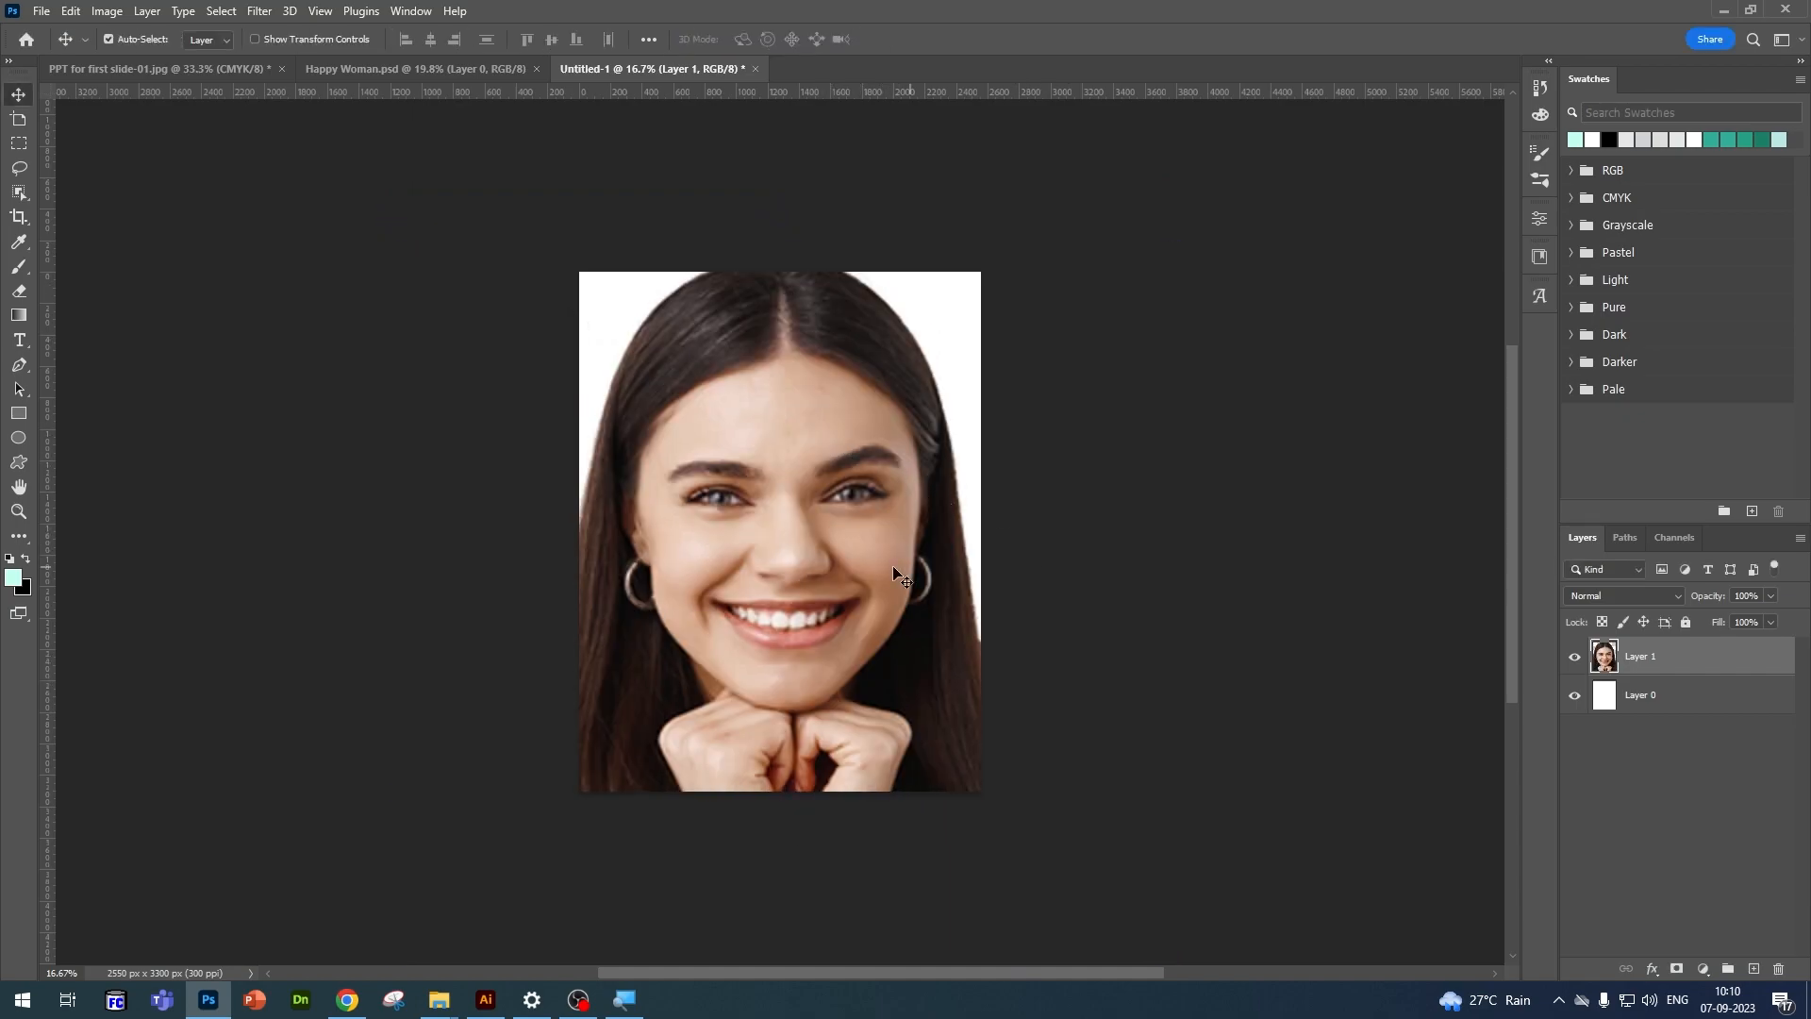
Step: Compare the sharpness of the enlarged woman's layer with the original image in Happy Woman.psd
{"action": "key", "text": "ctrl+plus"}
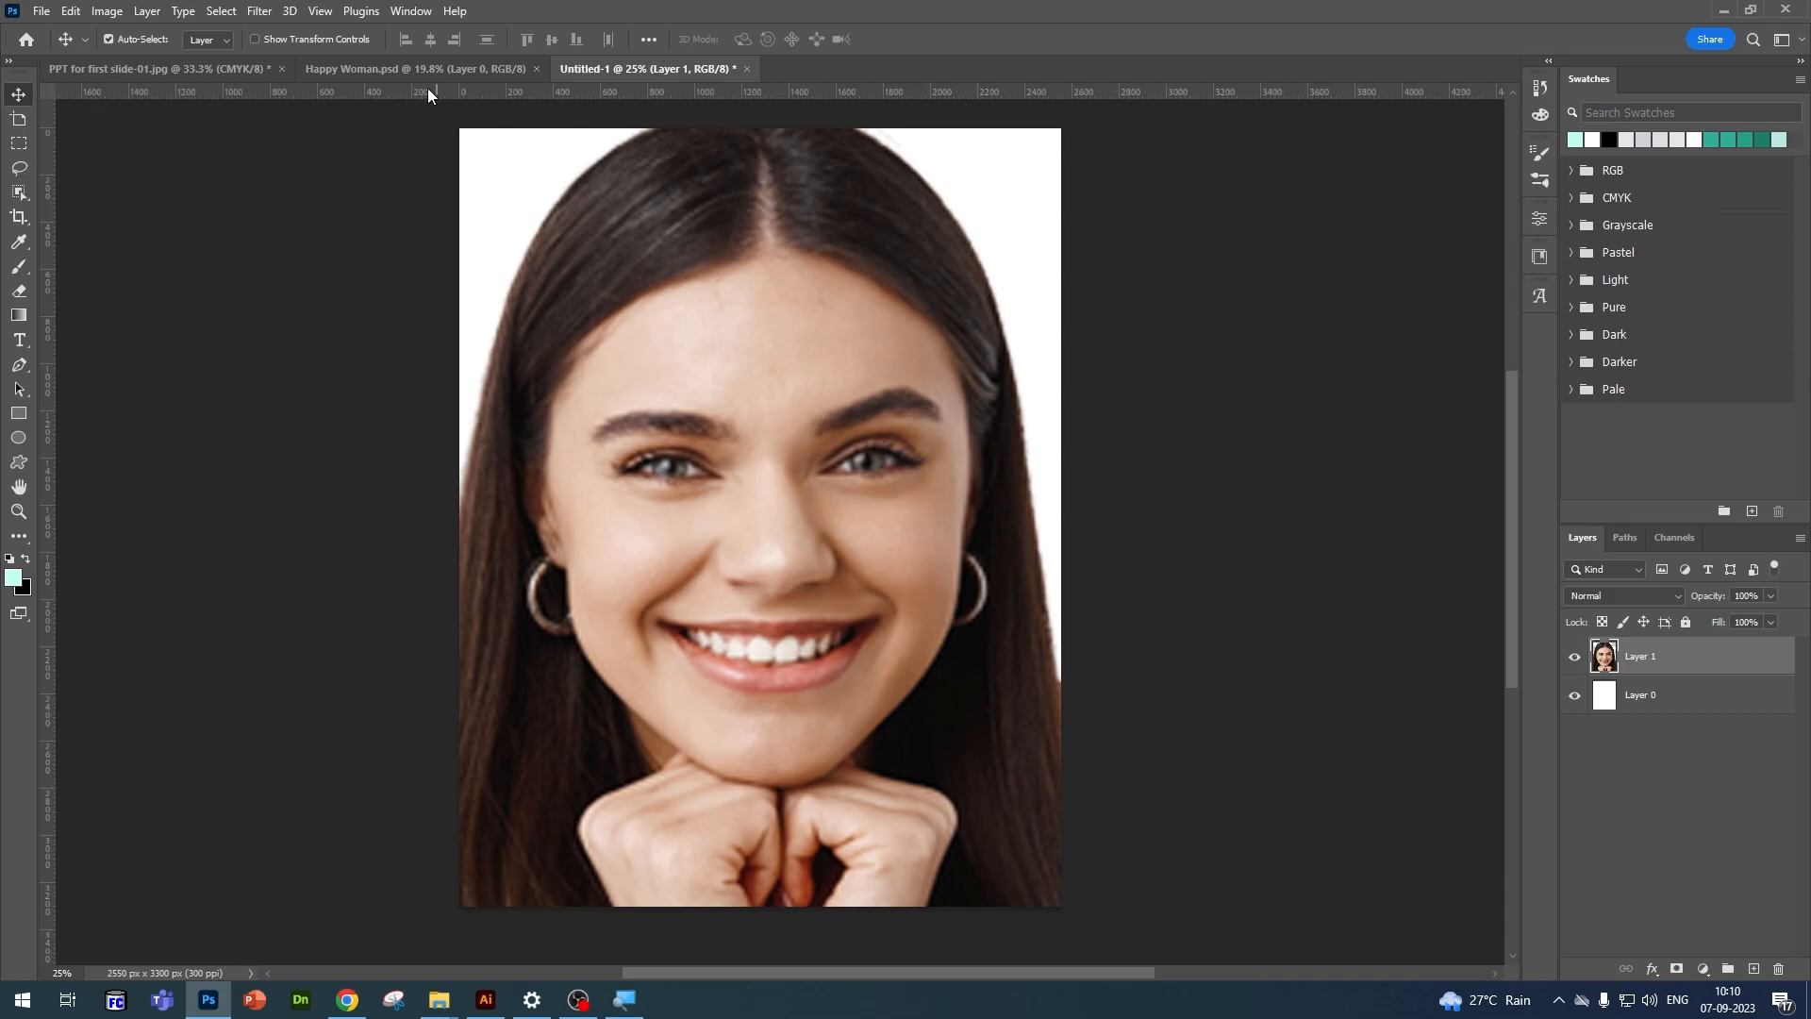
{"action": "left_click", "coordinate": [403, 64]}
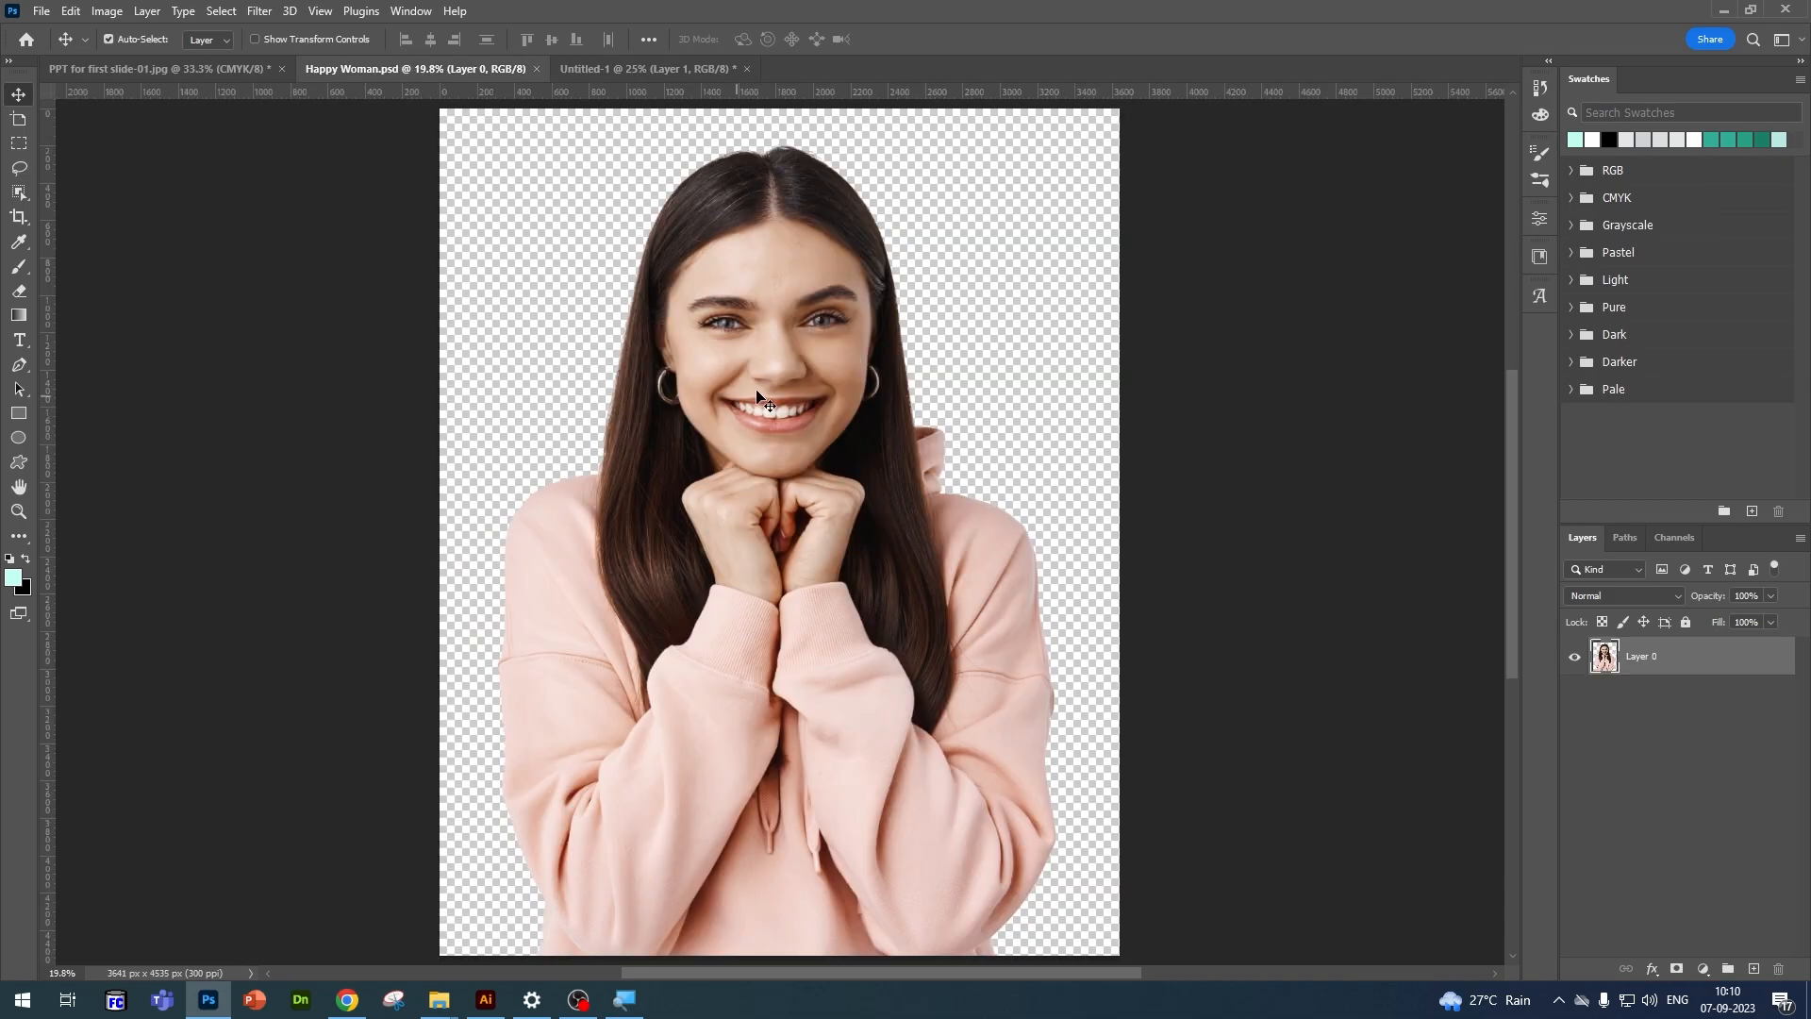
{"action": "left_click", "coordinate": [617, 74]}
{"action": "key", "text": "ctrl+minus"}
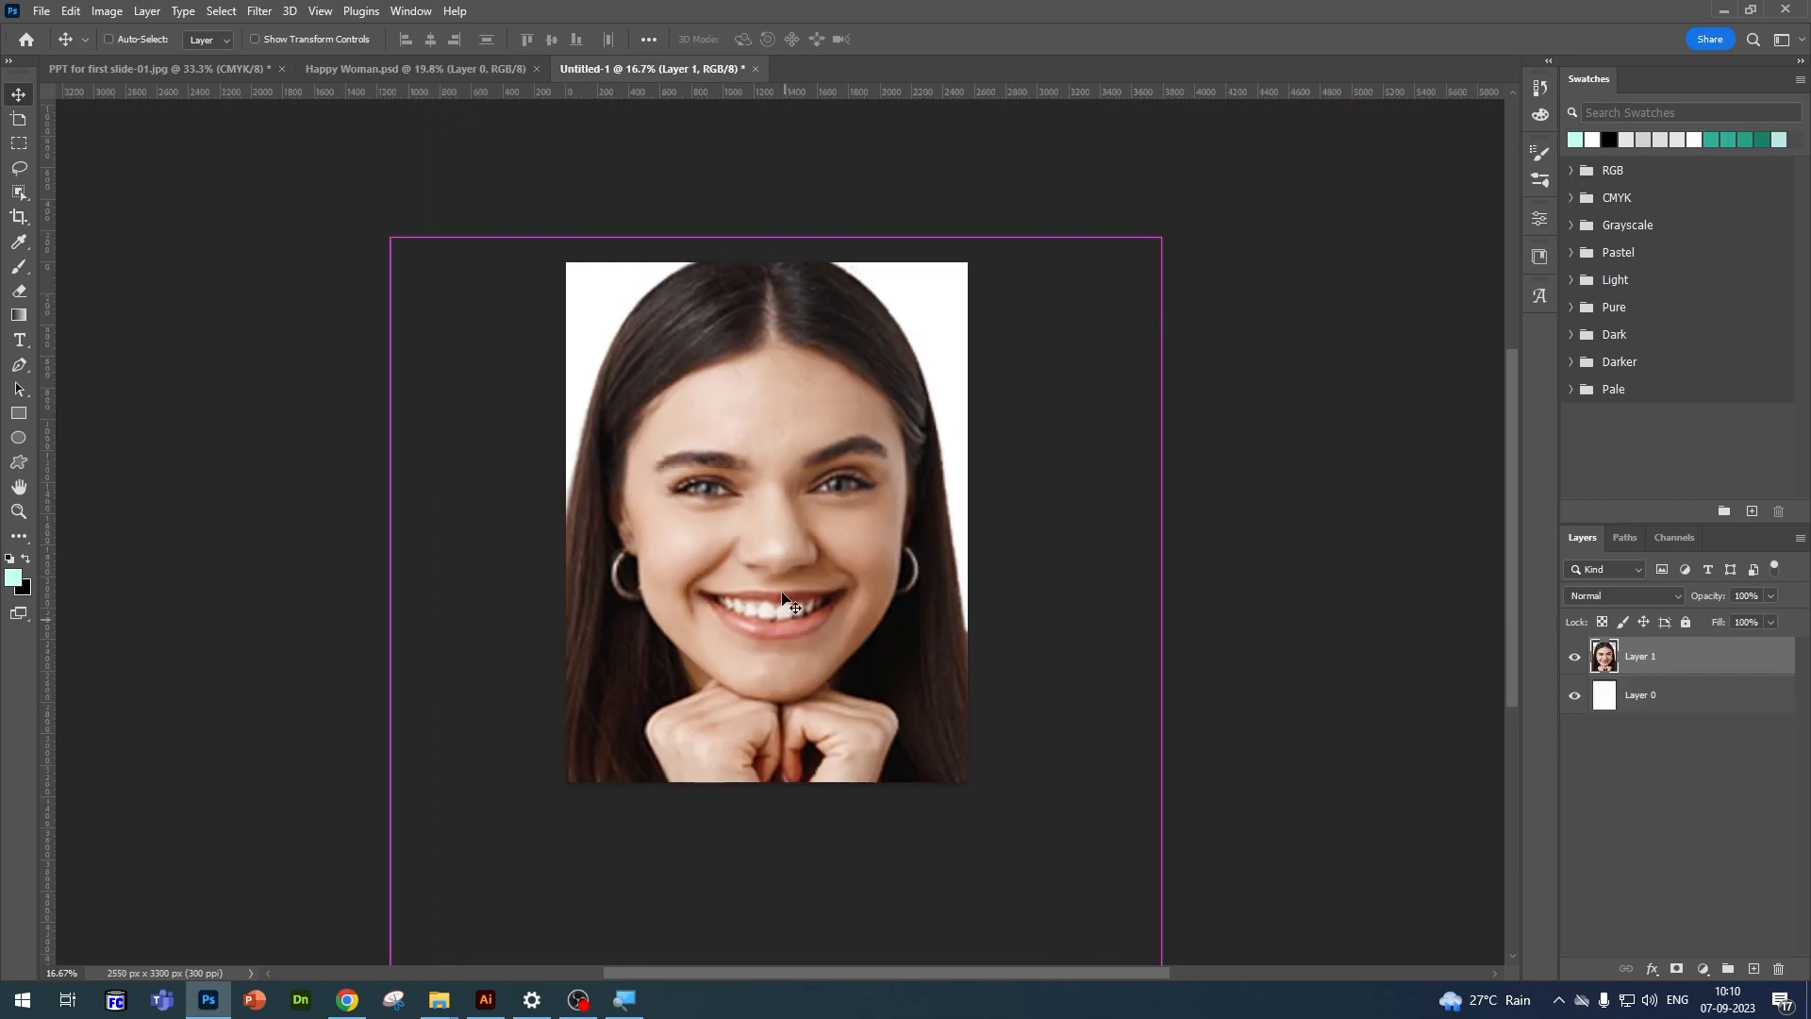
{"action": "scroll", "coordinate": [814, 530], "scroll_direction": "up", "scroll_amount": 1}
{"action": "key", "text": "ctrl+semicolon"}
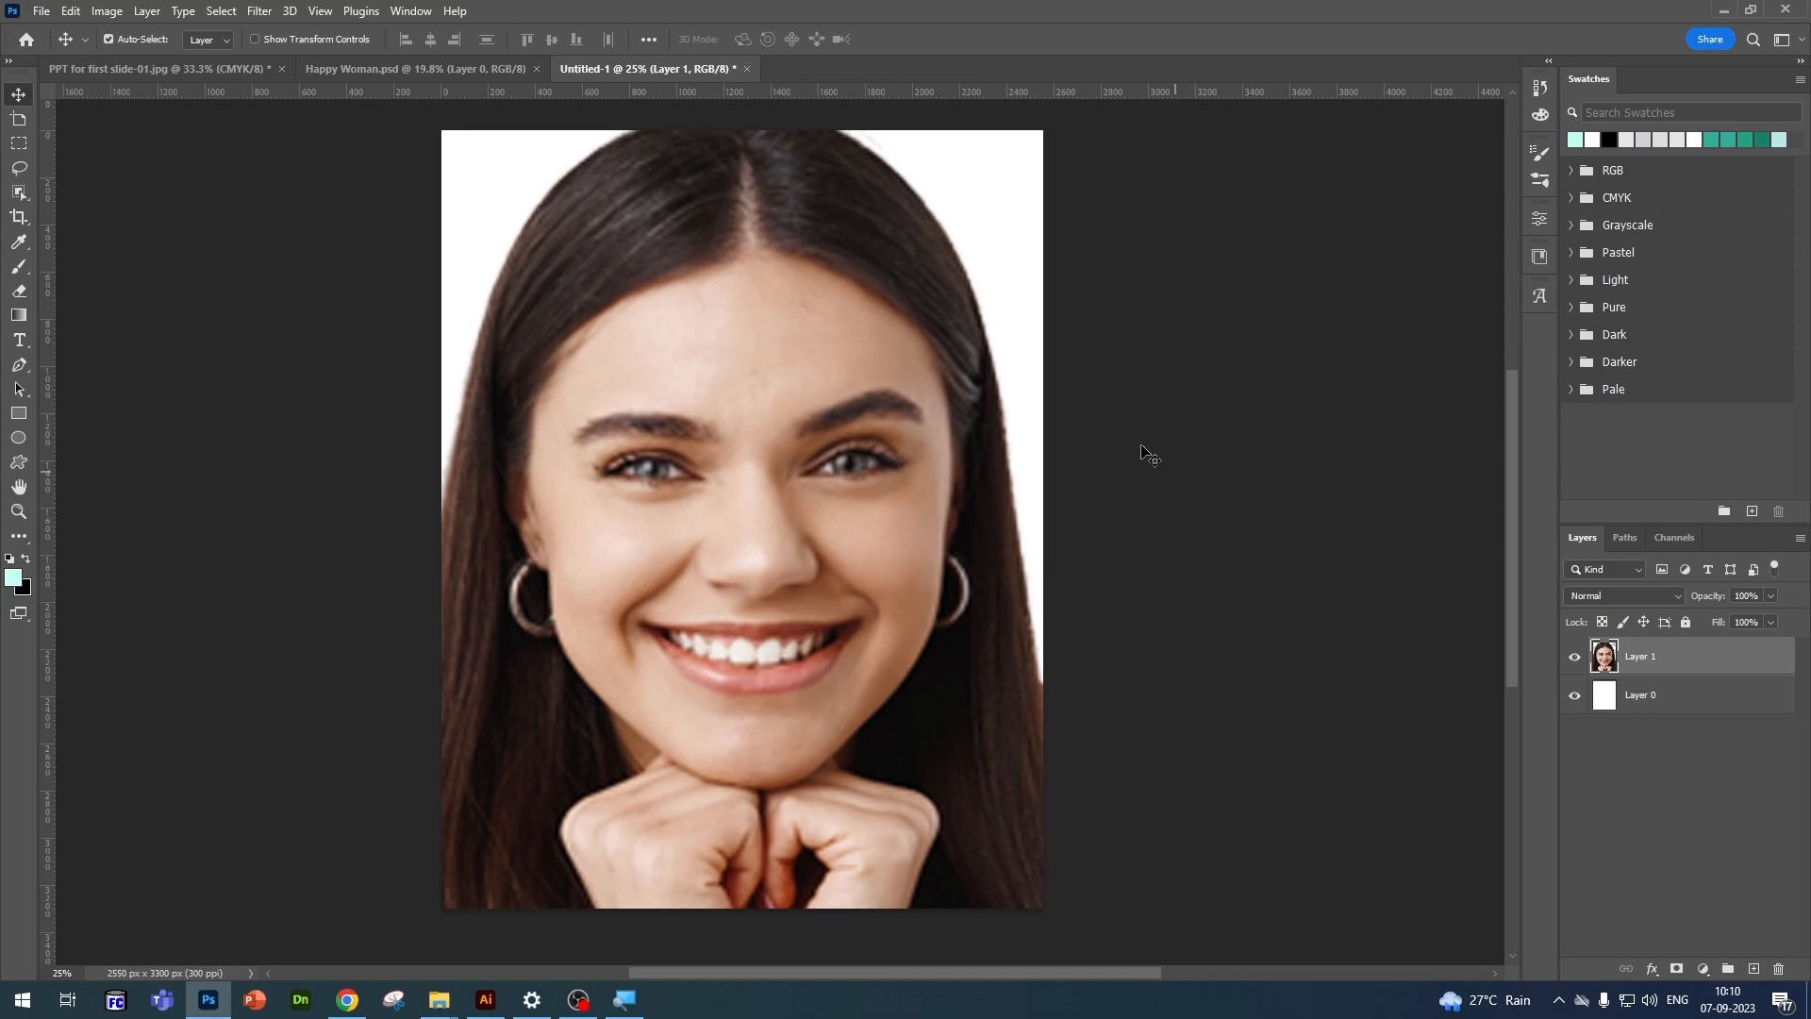
{"action": "left_click", "coordinate": [375, 69]}
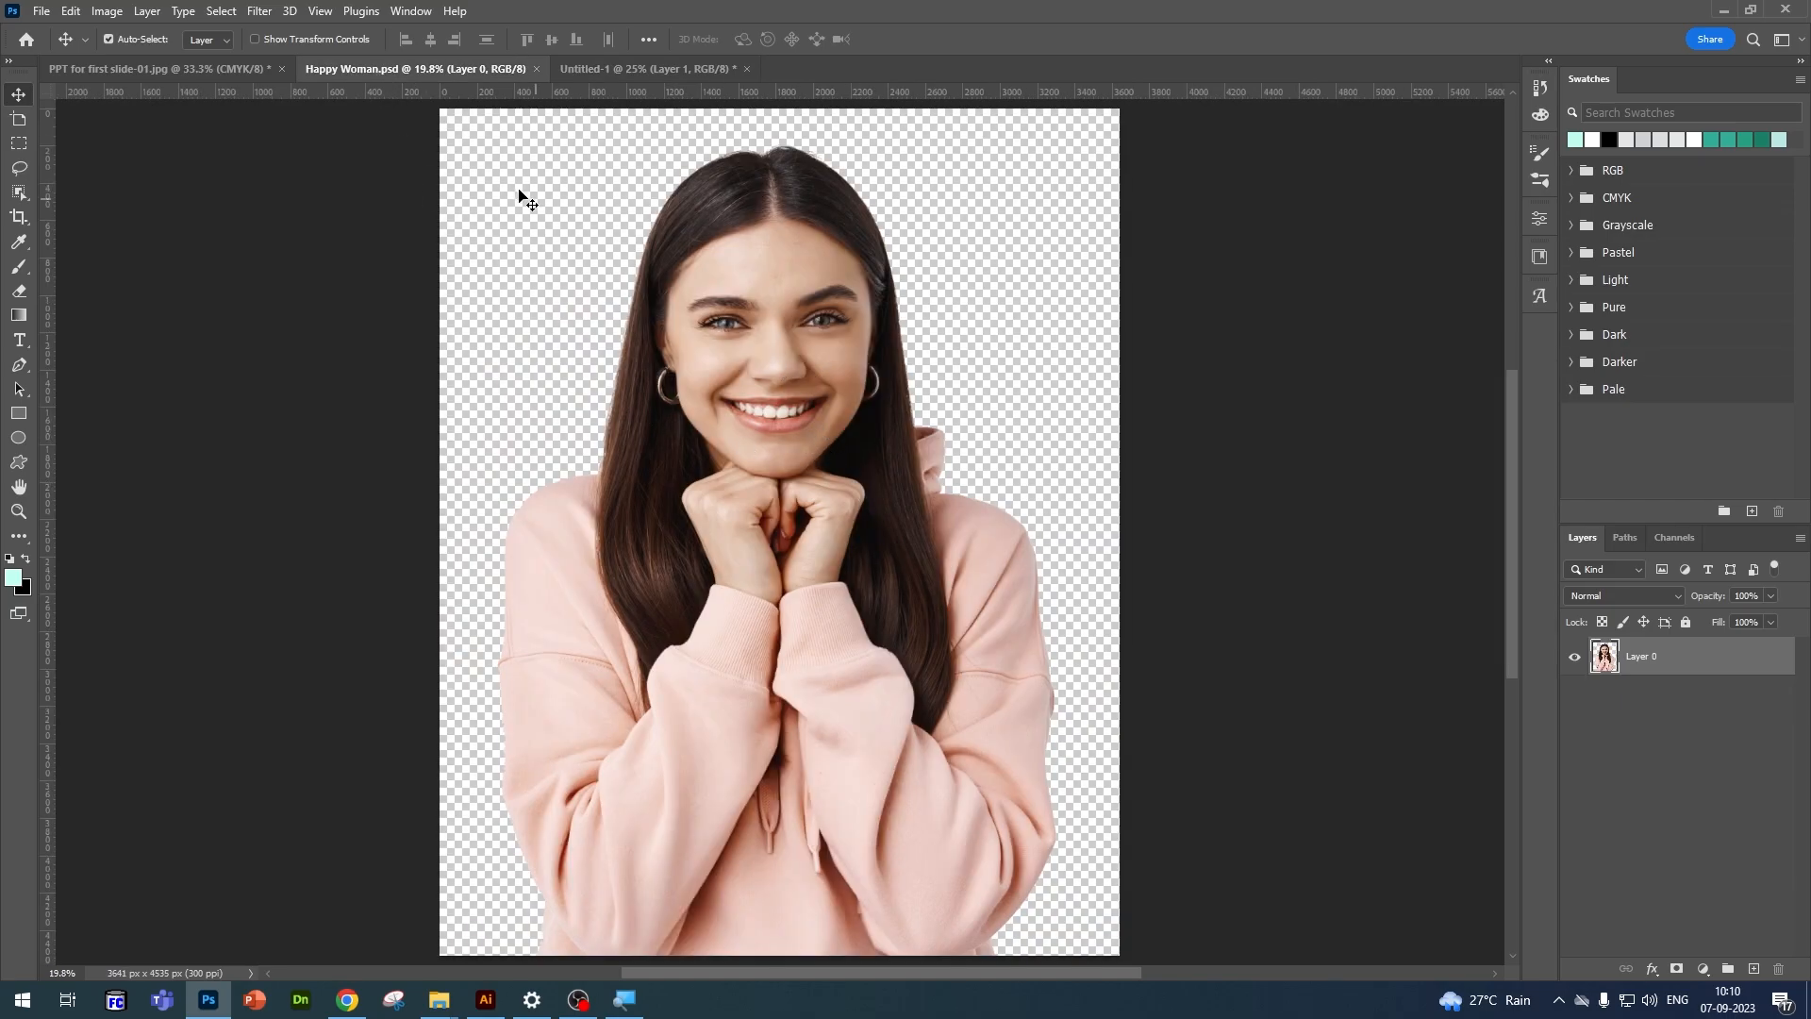
{"action": "left_click", "coordinate": [608, 71]}
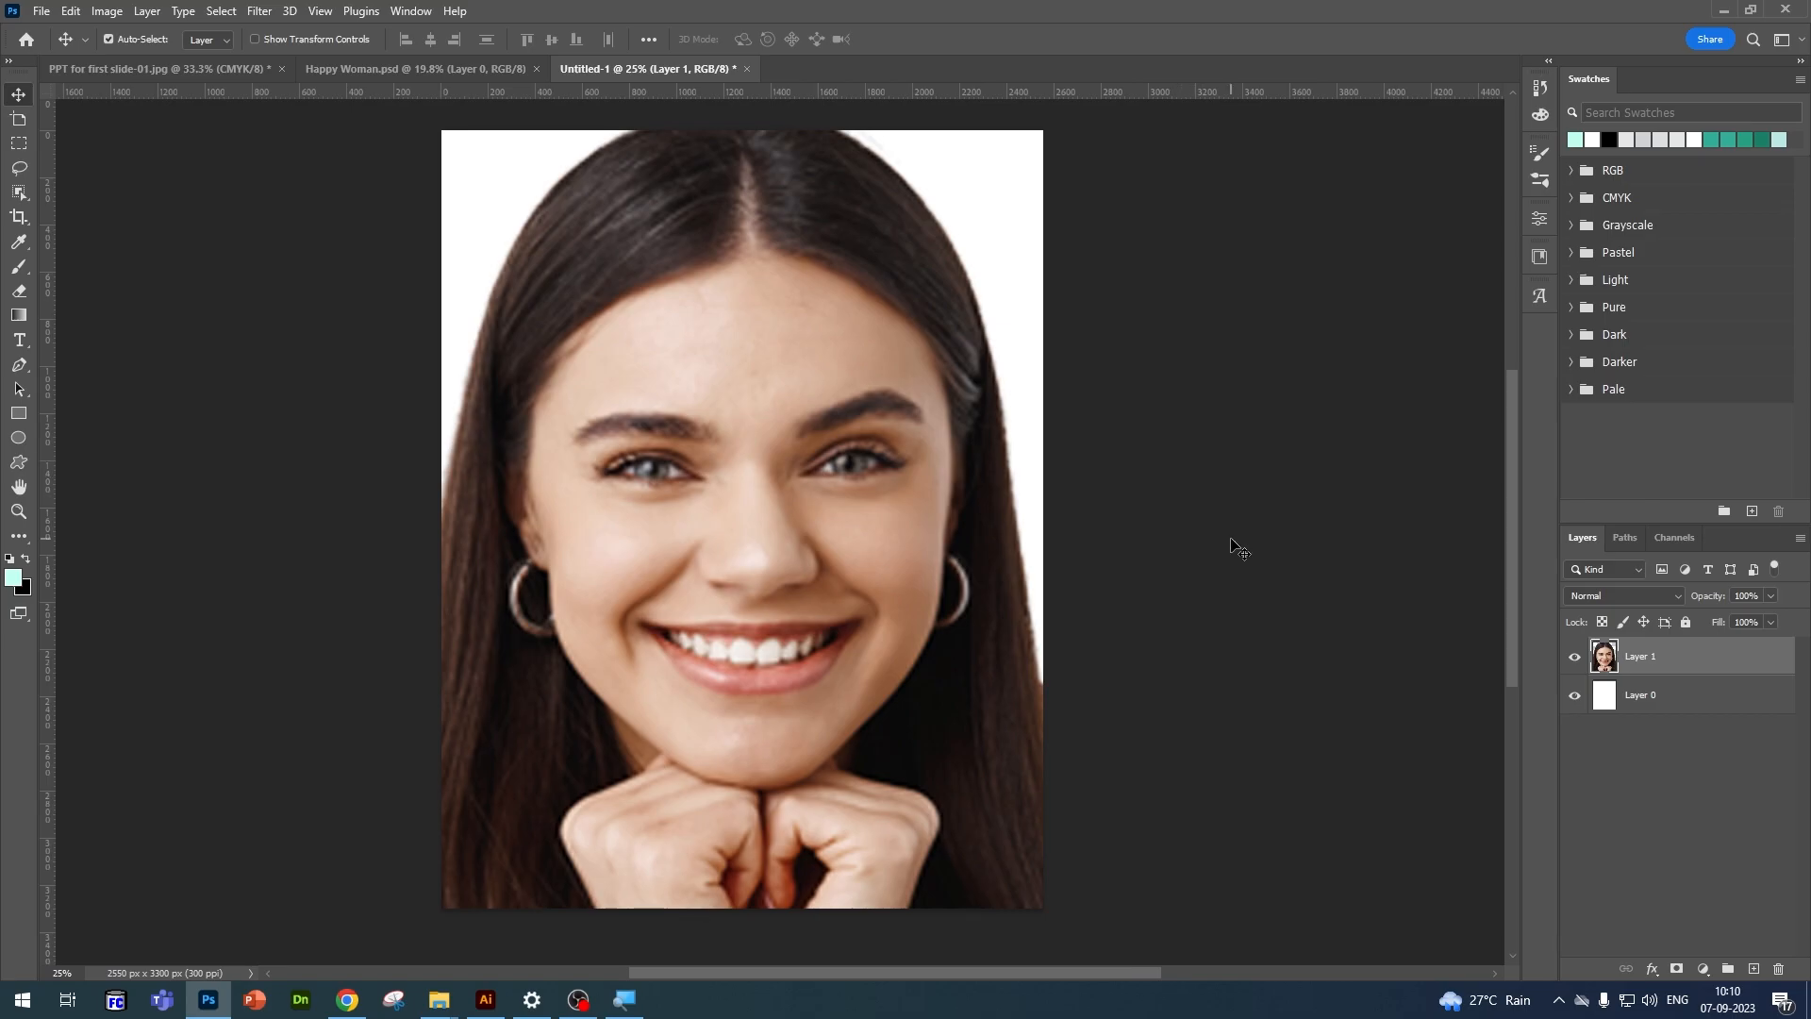
Step: Group the woman's layer, rename the group NO SMART OBJECT, and collapse it
{"action": "key", "text": "ctrl+g"}
{"action": "double_click", "coordinate": [1646, 650]}
{"action": "type", "text": "NO"}
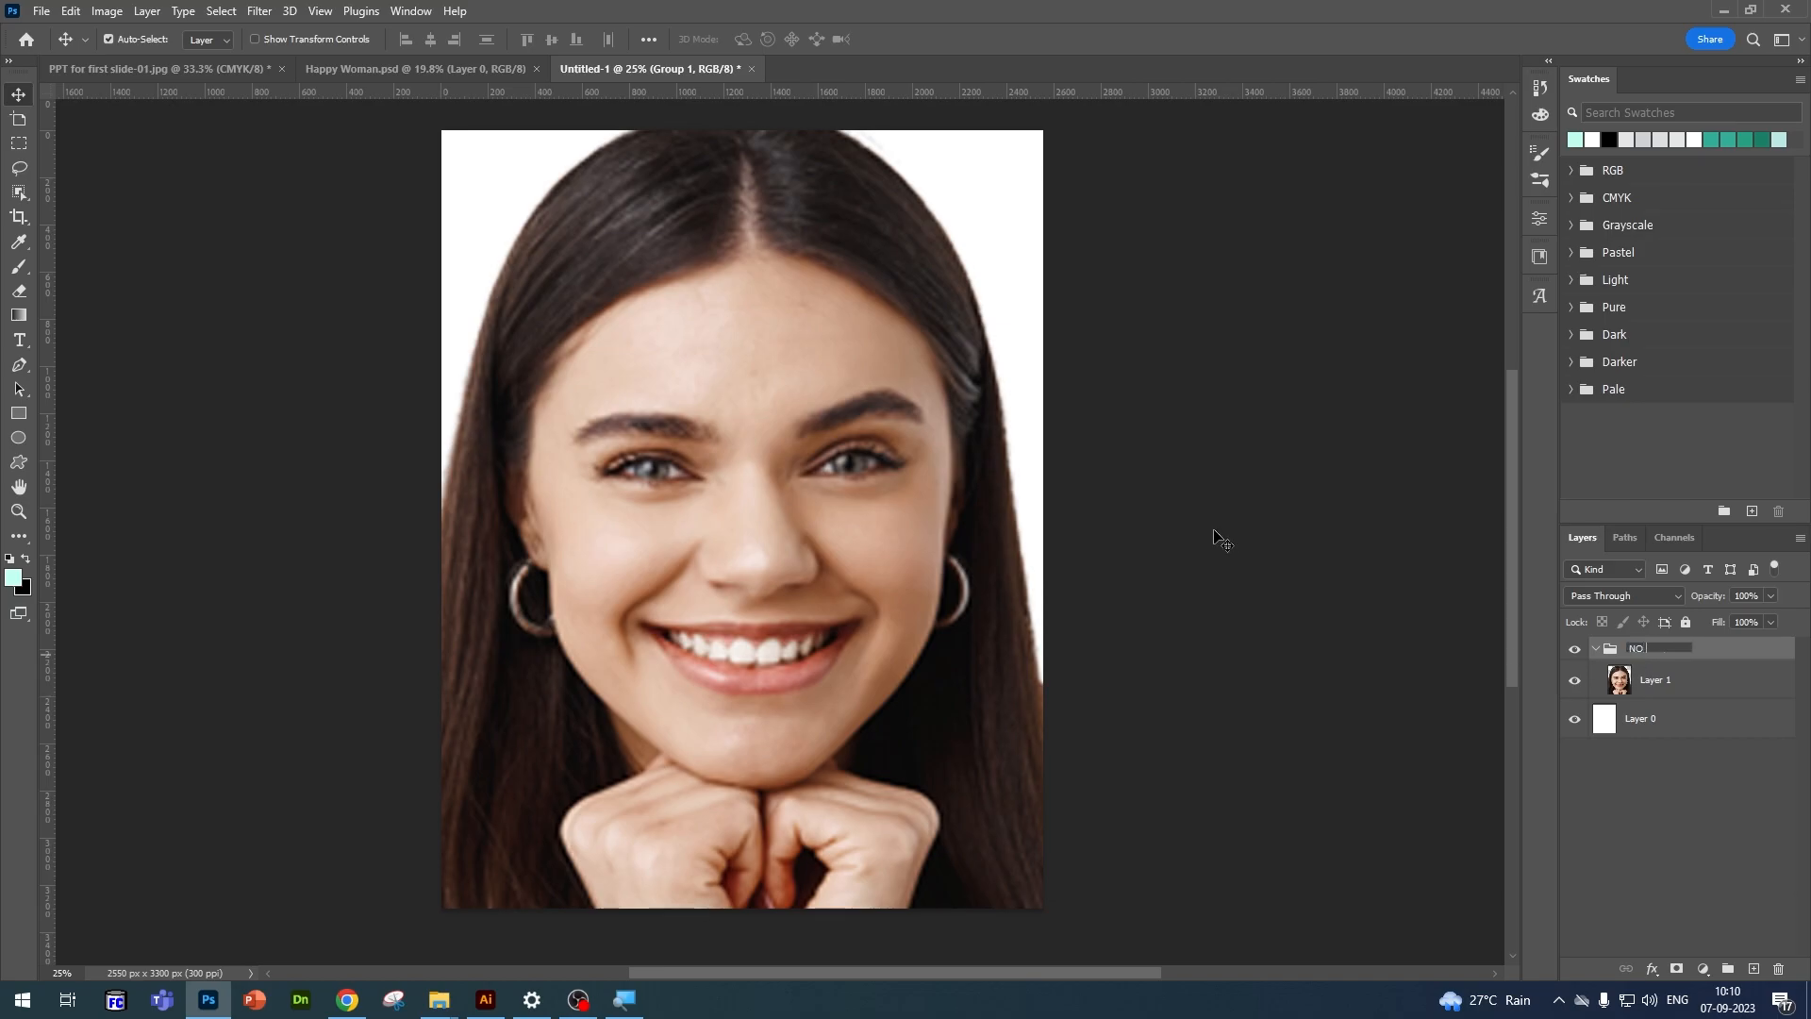
{"action": "type", "text": " SMART OBJECT"}
{"action": "key", "text": "Return"}
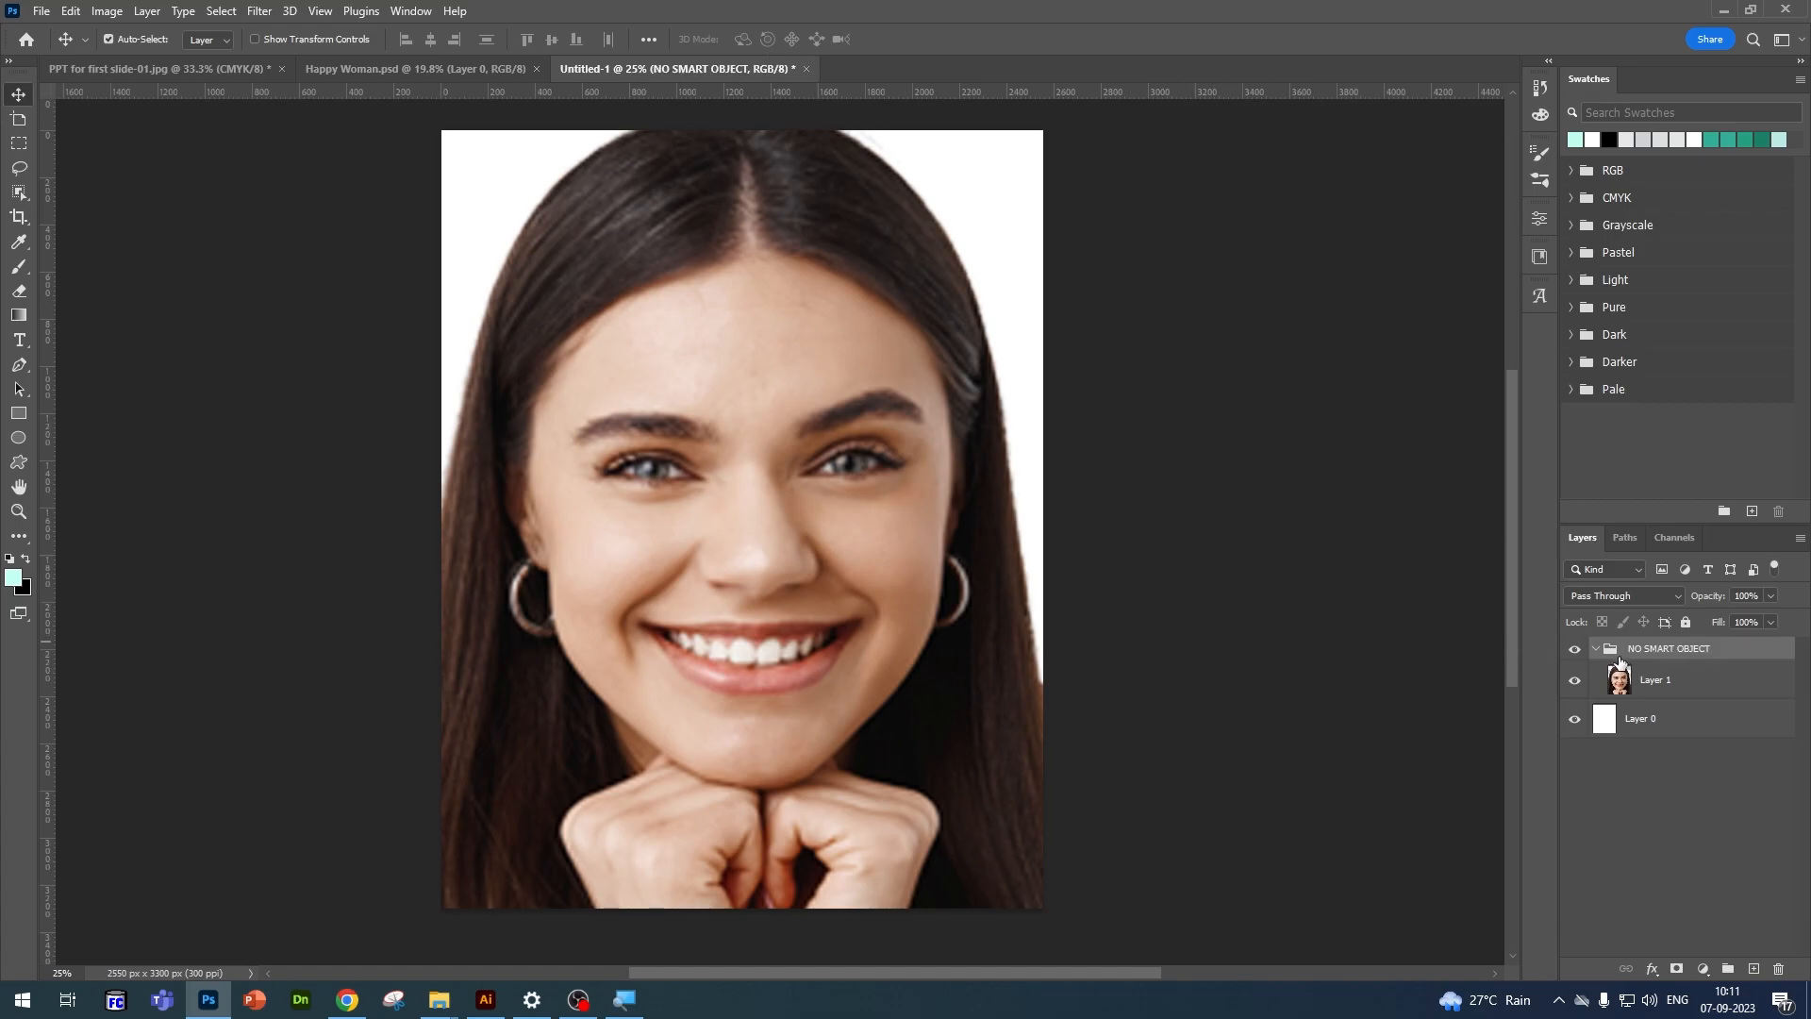
{"action": "left_click", "coordinate": [1595, 649]}
Step: Toggle the NO SMART OBJECT group's visibility off and on, and check its image against Happy Woman.psd
{"action": "left_click", "coordinate": [1574, 649]}
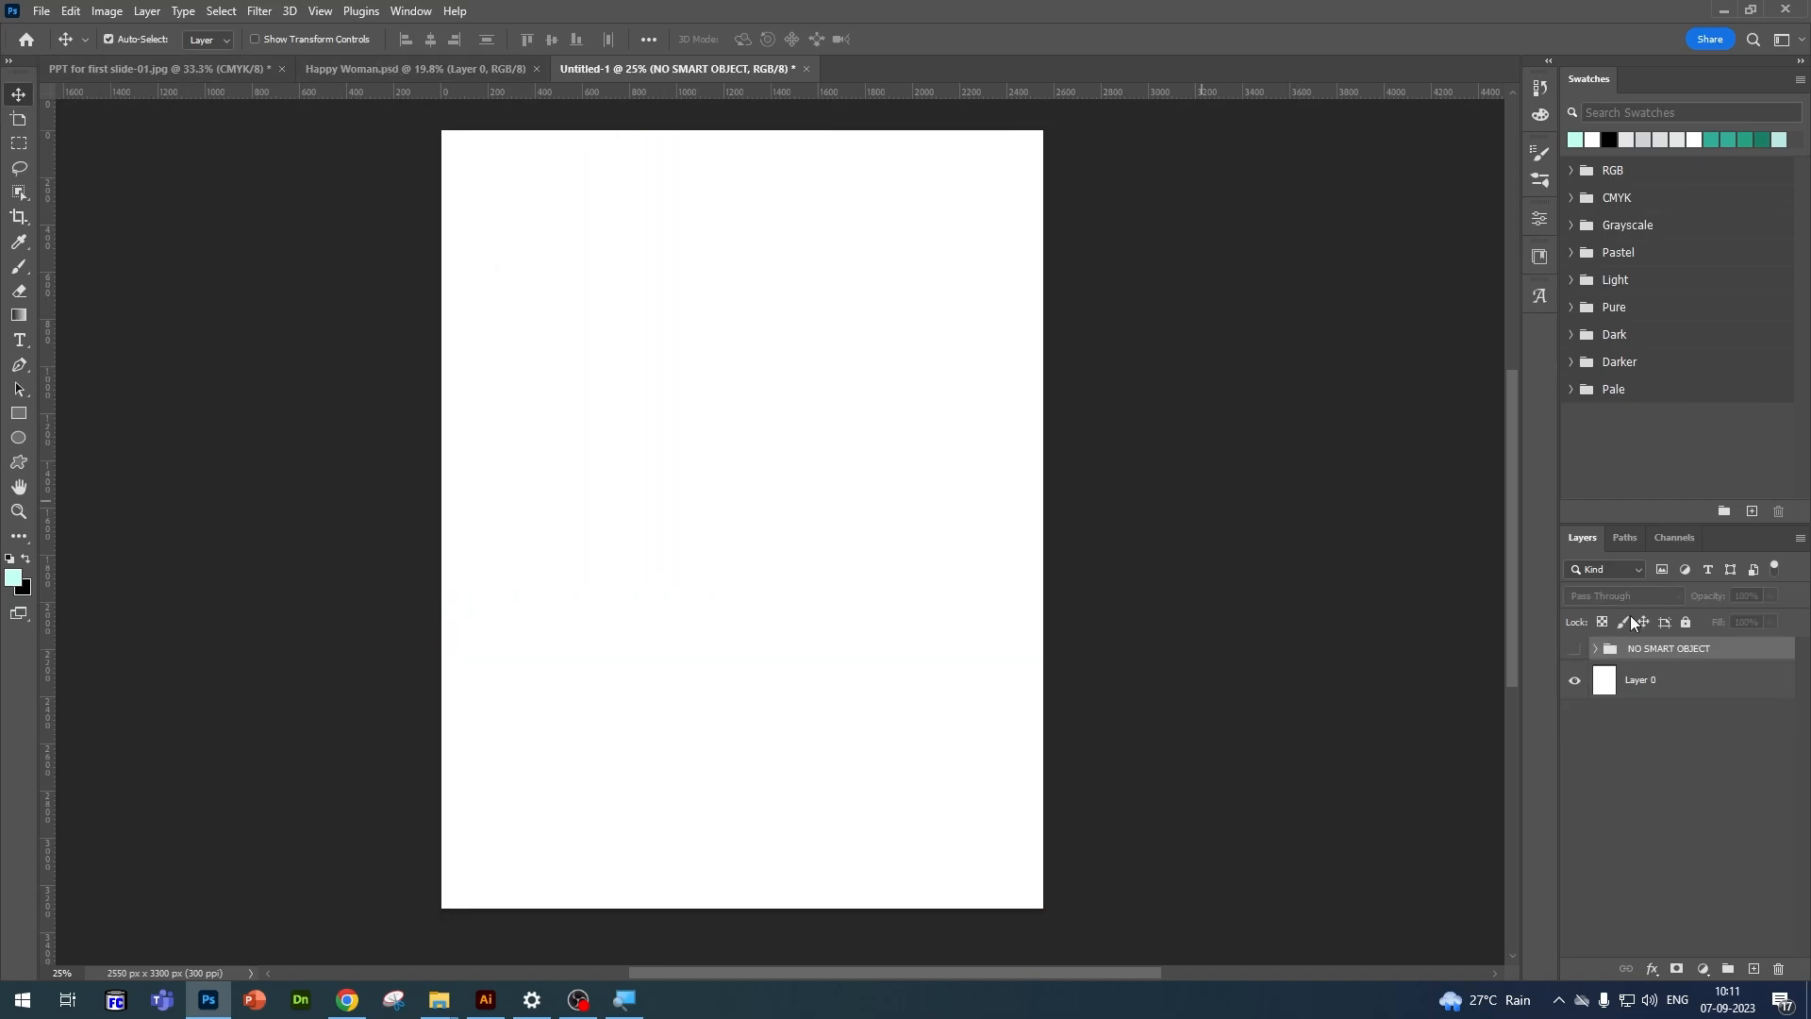
{"action": "left_click", "coordinate": [1574, 649]}
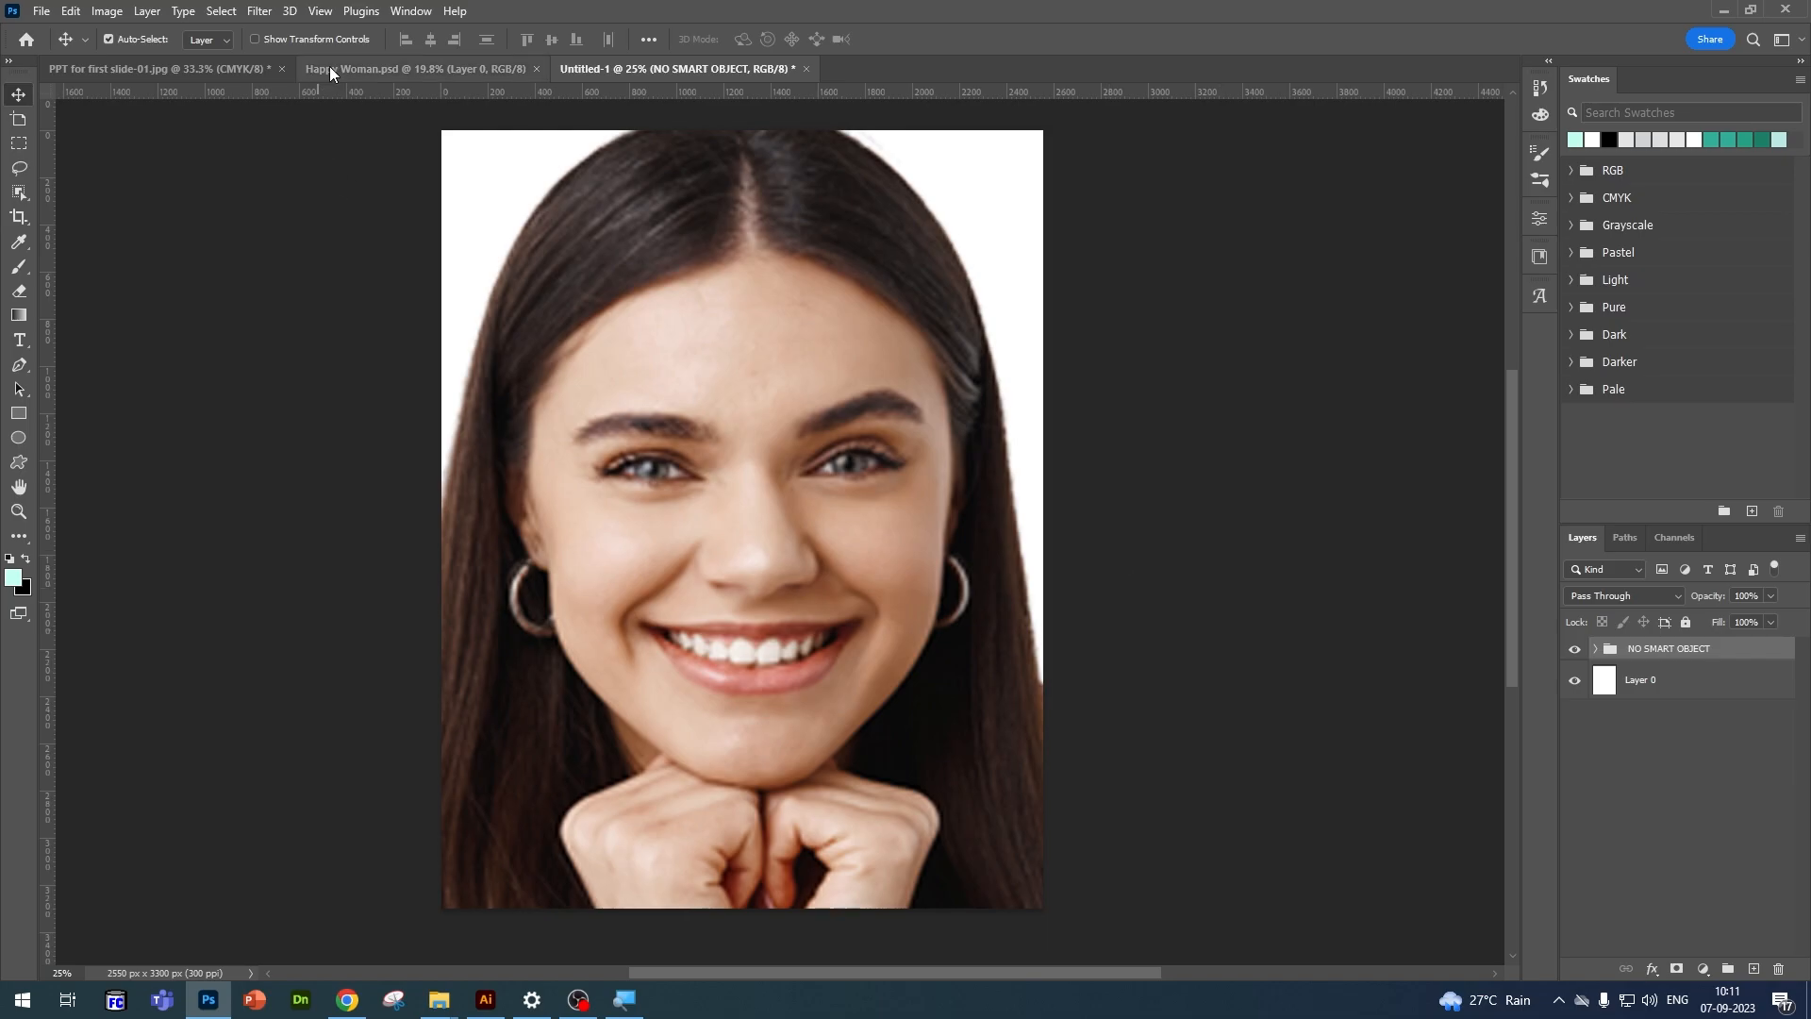
{"action": "left_click", "coordinate": [330, 68]}
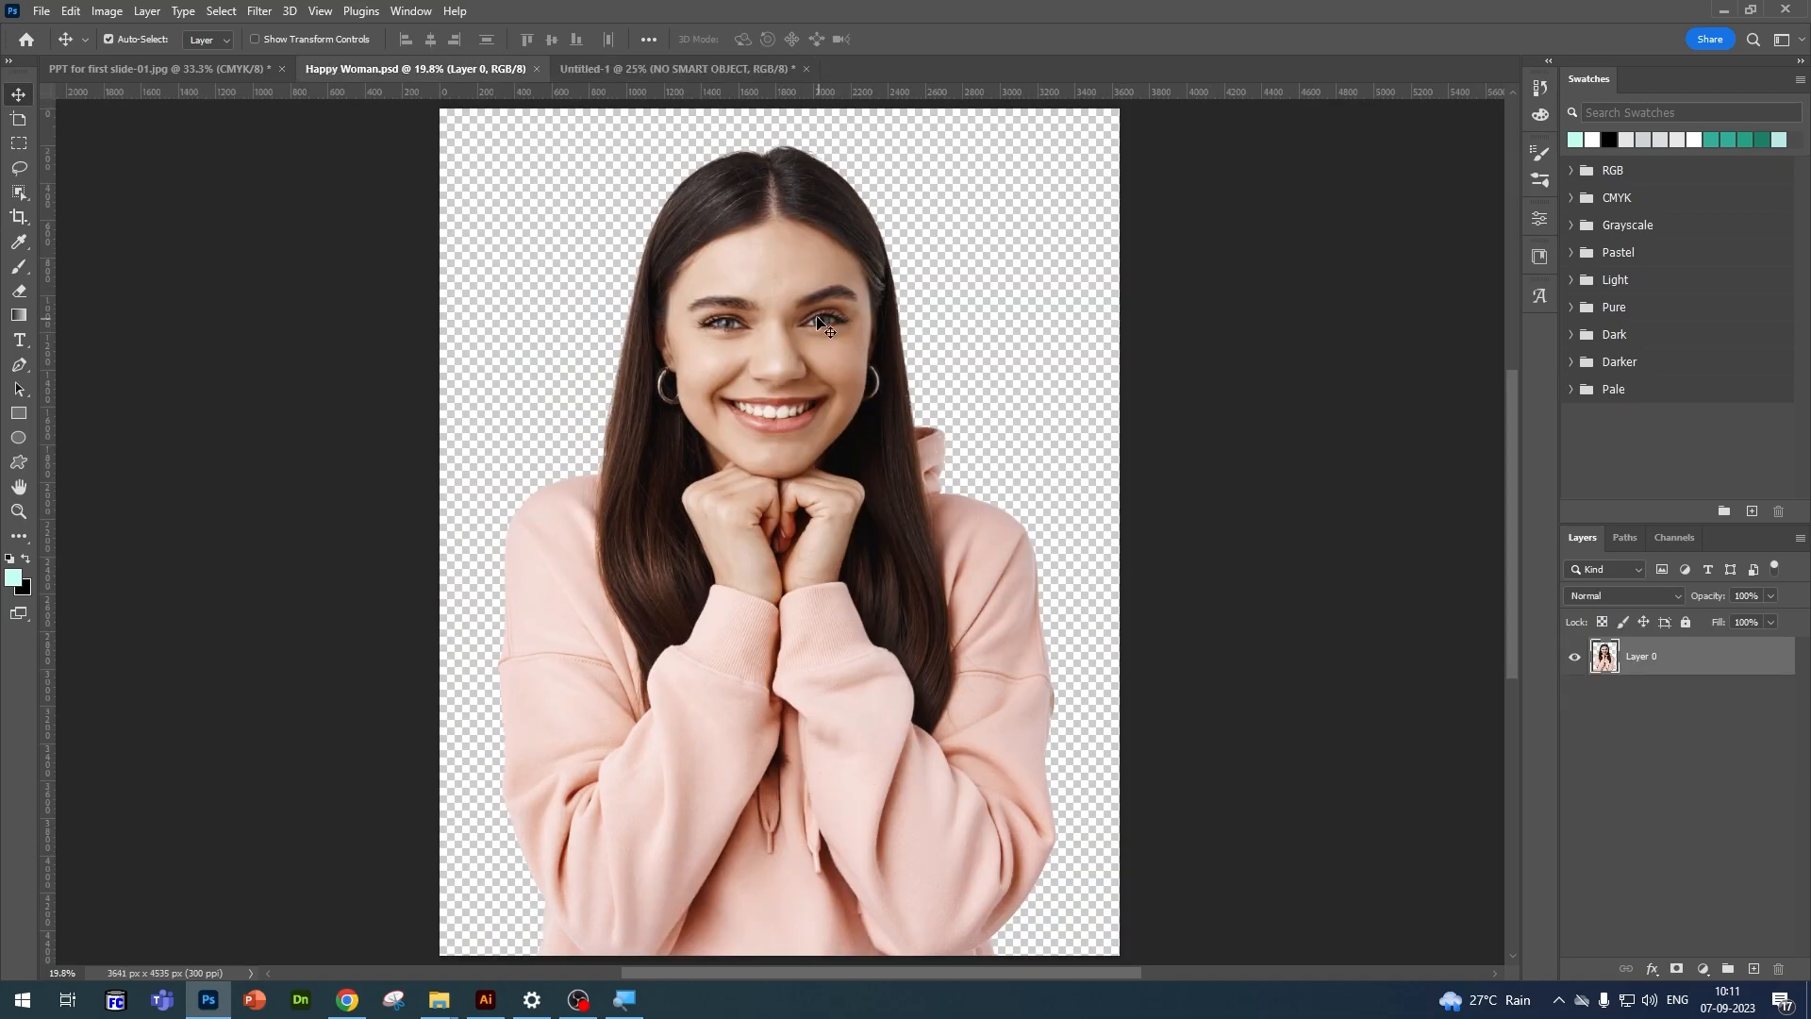
{"action": "left_click", "coordinate": [648, 68]}
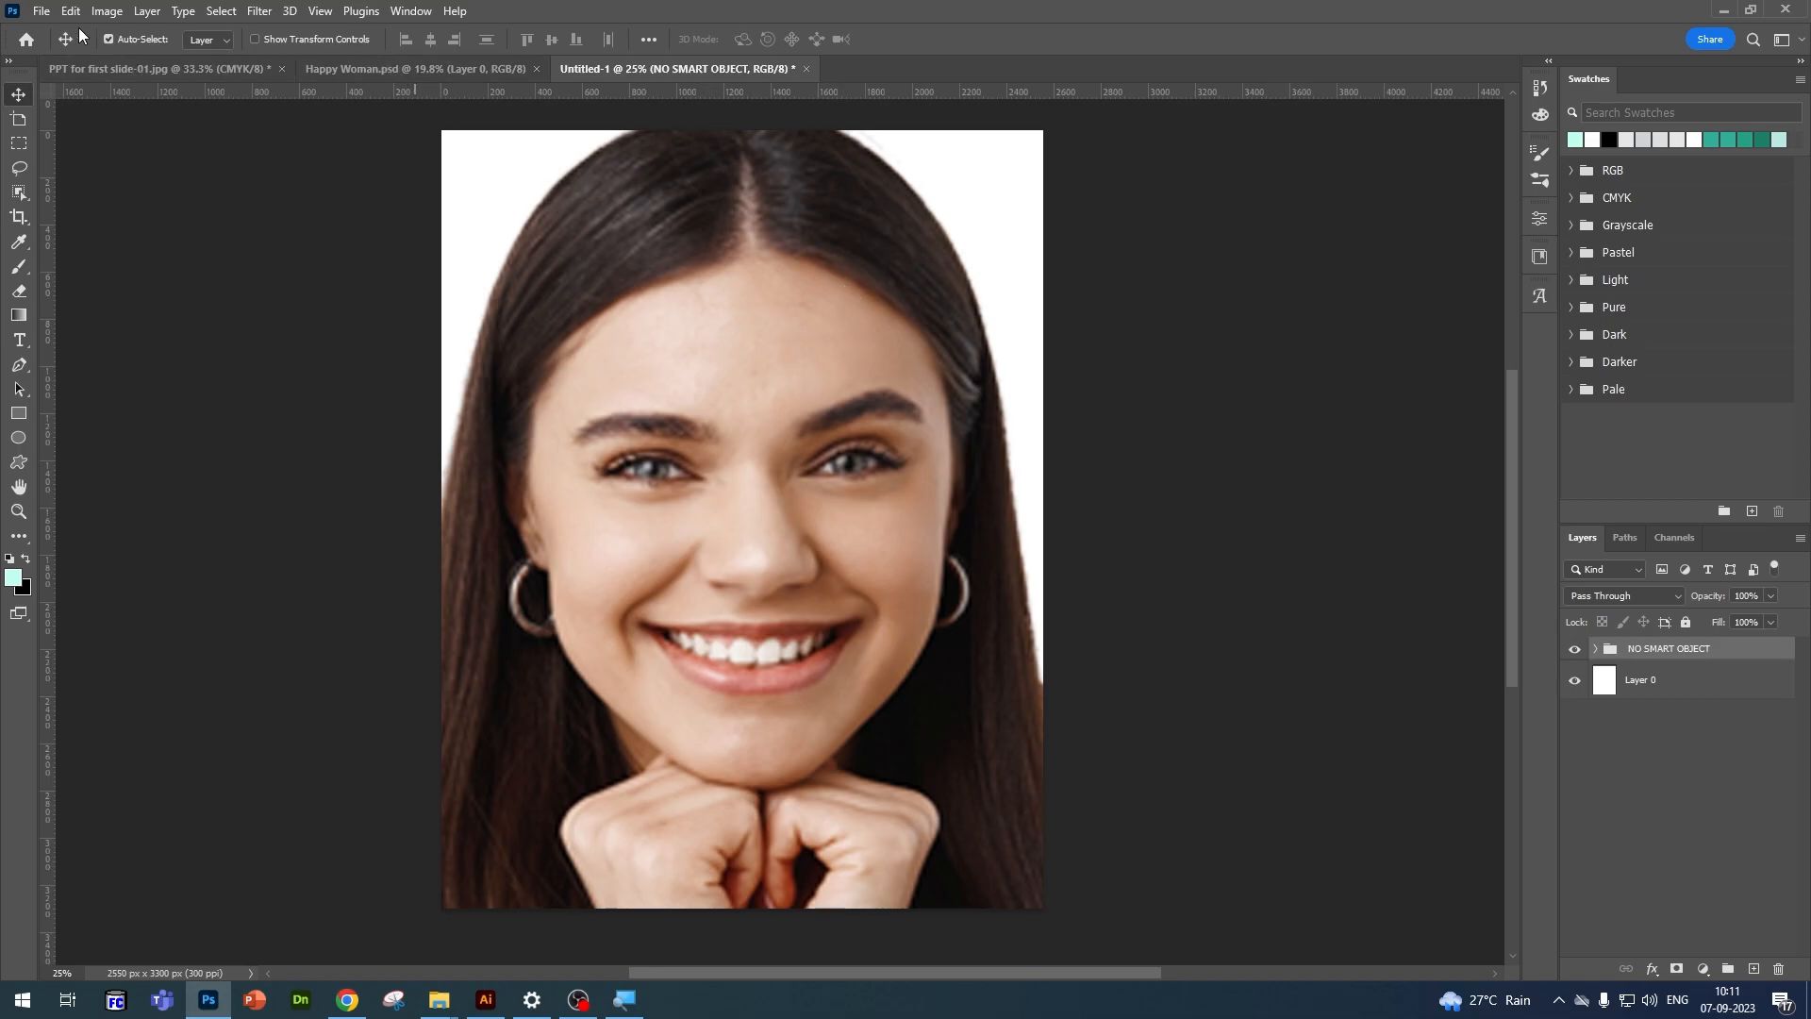
{"action": "left_click", "coordinate": [42, 11]}
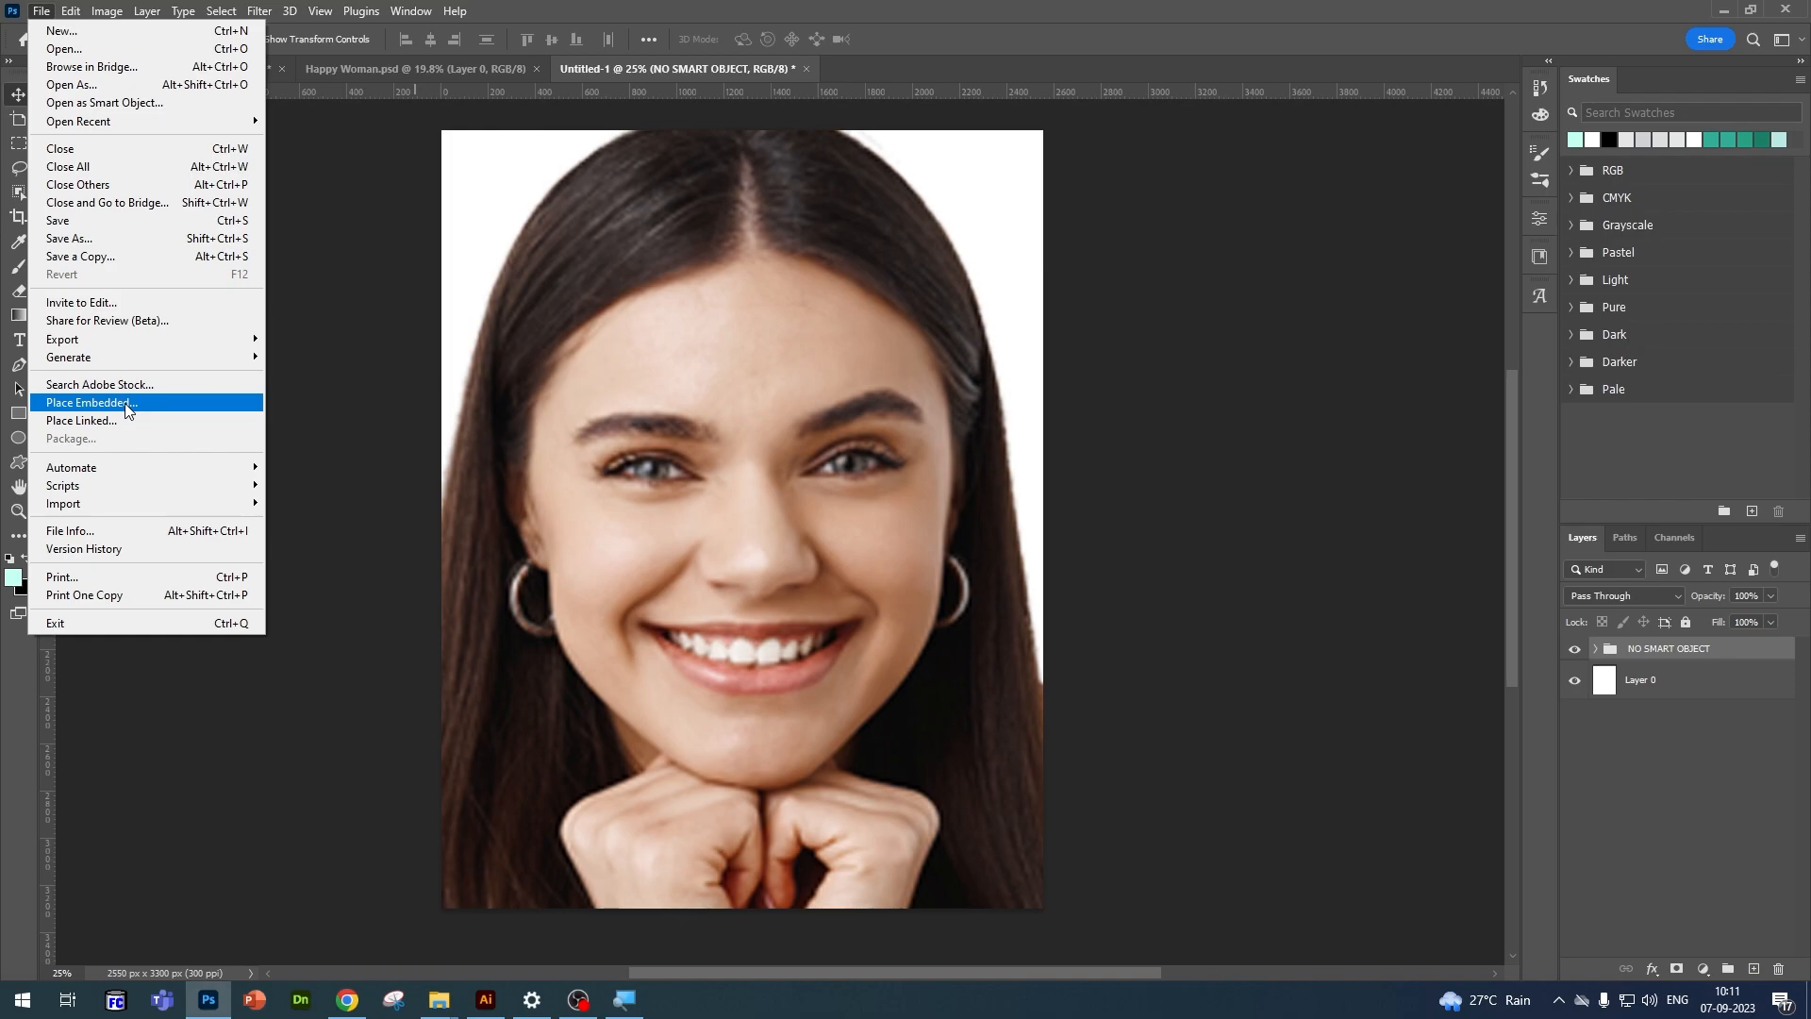
{"action": "left_click", "coordinate": [828, 251]}
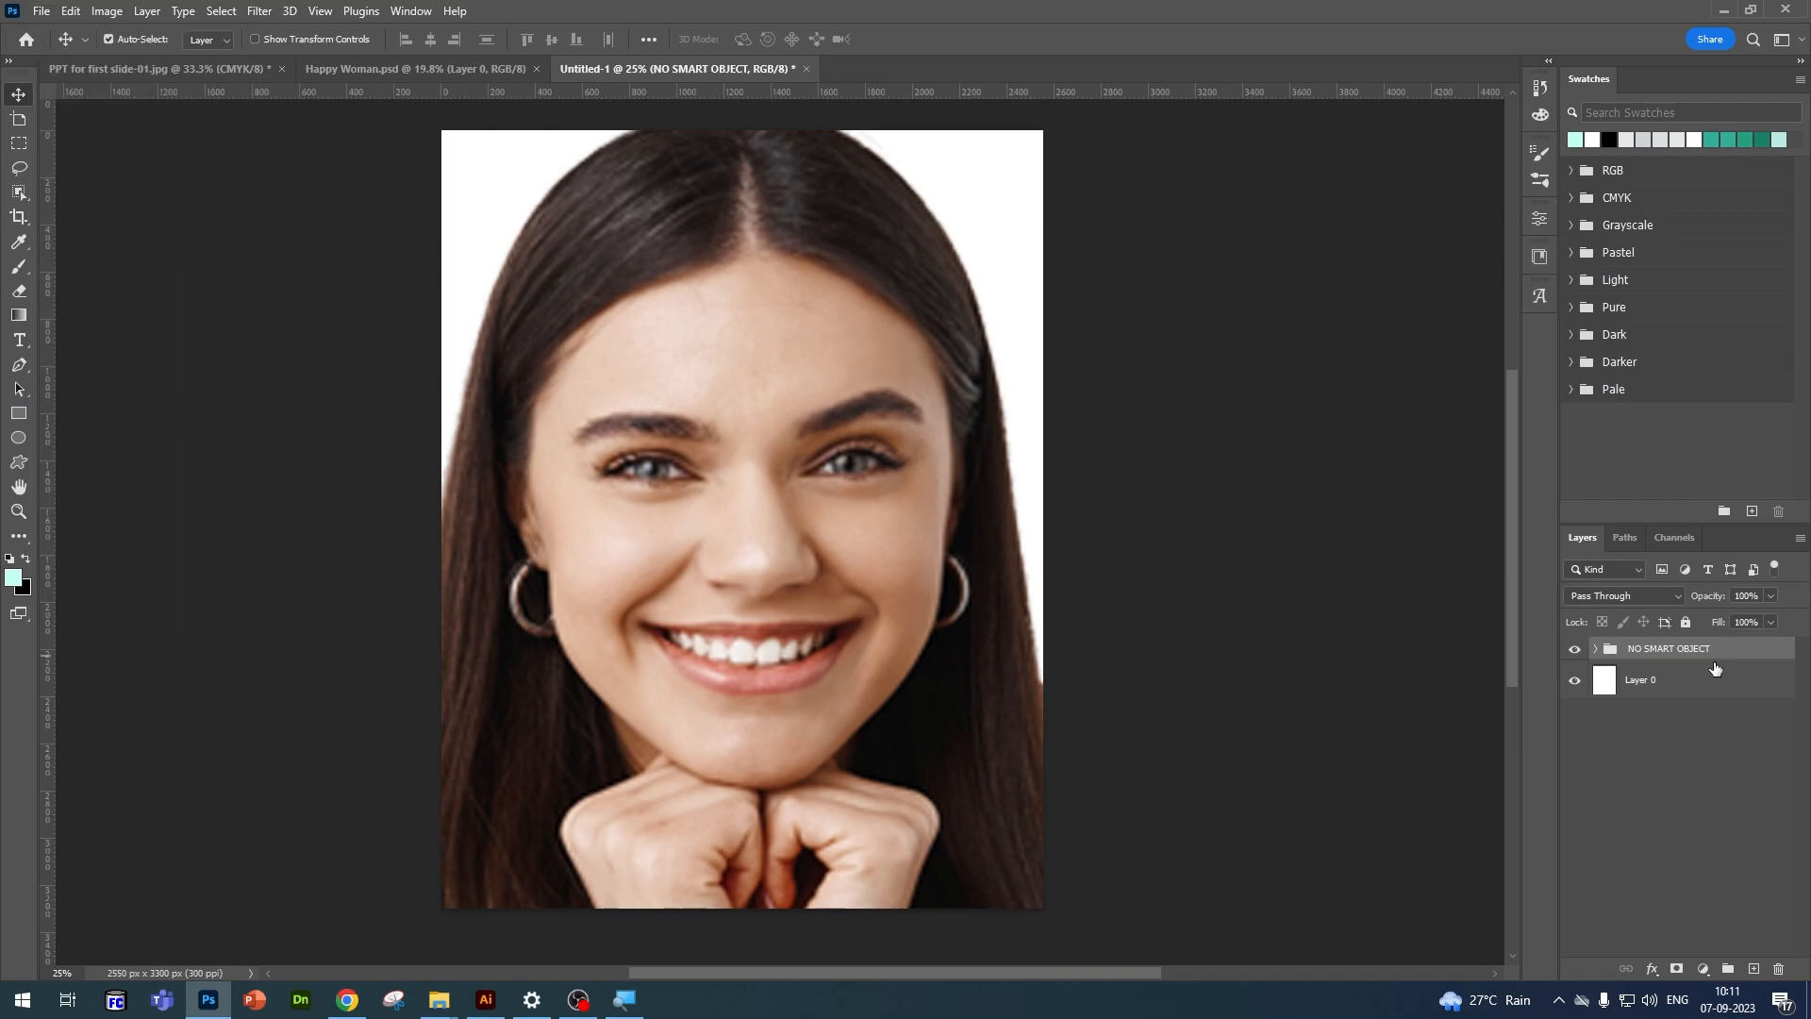
Step: Hide the NO SMART OBJECT group and copy the woman from Happy Woman.psd onto the Untitled-1 page as a new layer
{"action": "left_click", "coordinate": [1574, 649]}
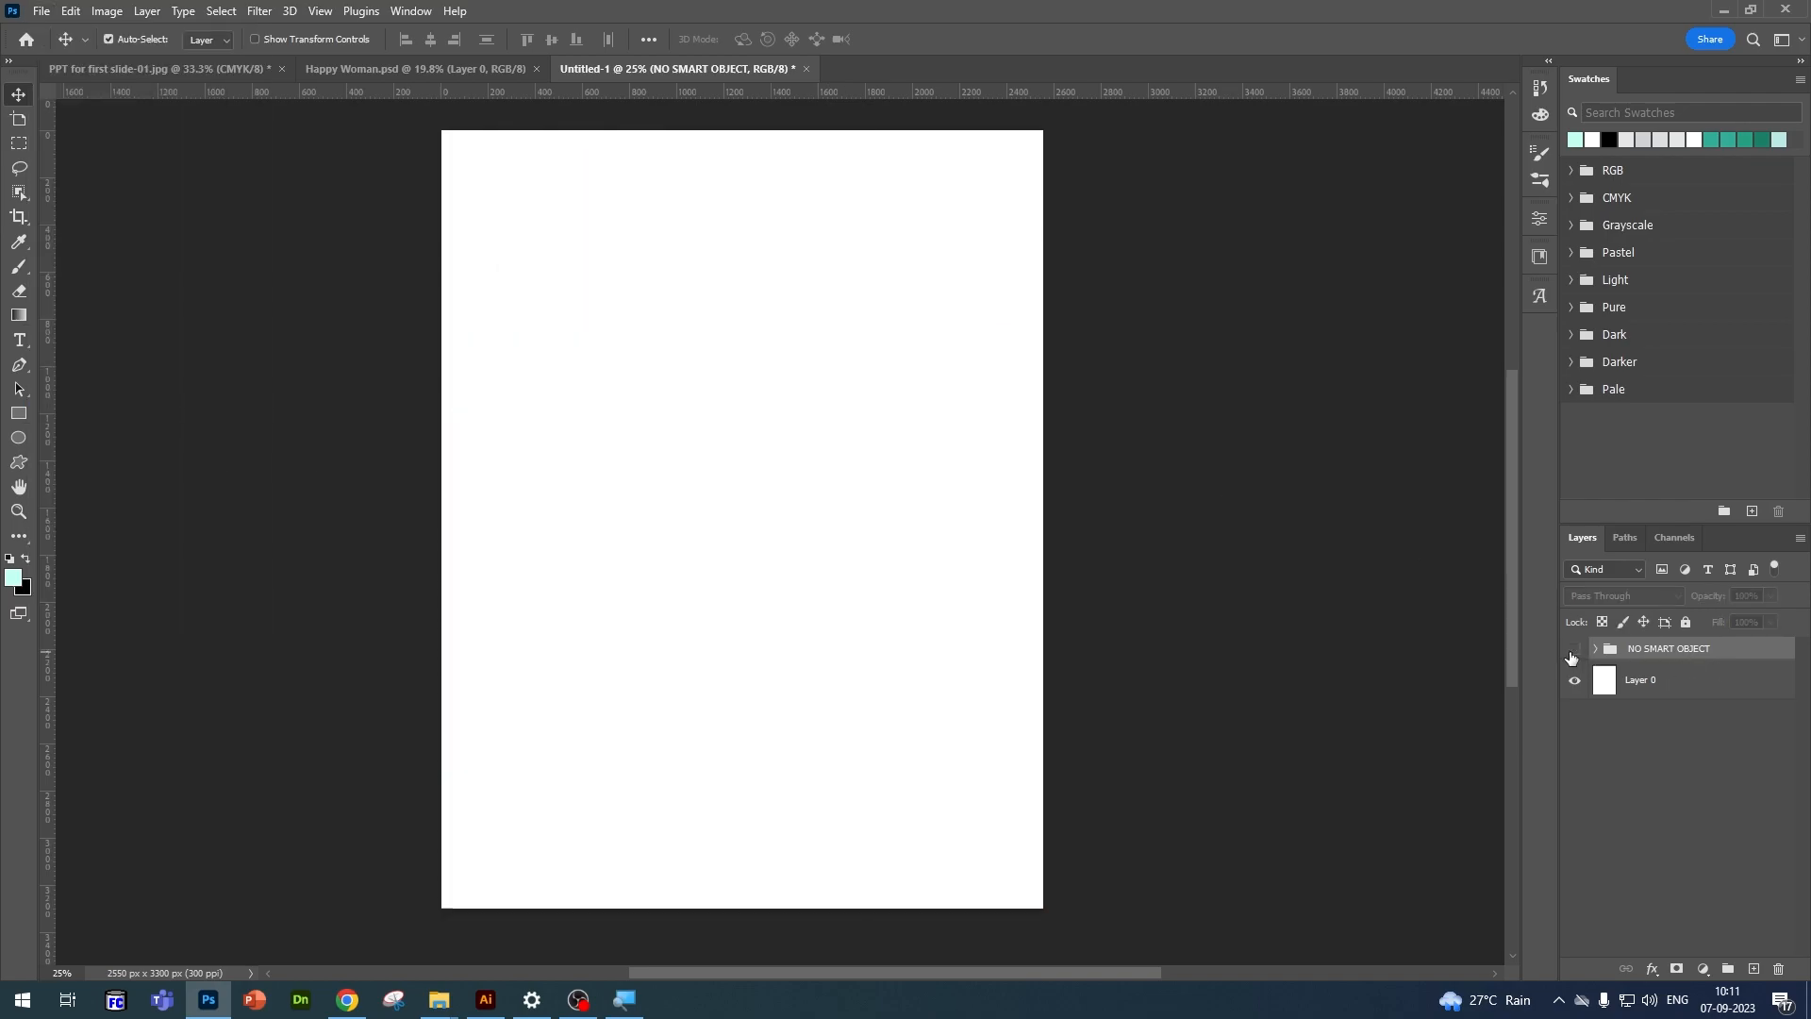
{"action": "left_click", "coordinate": [373, 68]}
{"action": "left_click_drag", "start_coordinate": [1670, 663], "coordinate": [753, 297]}
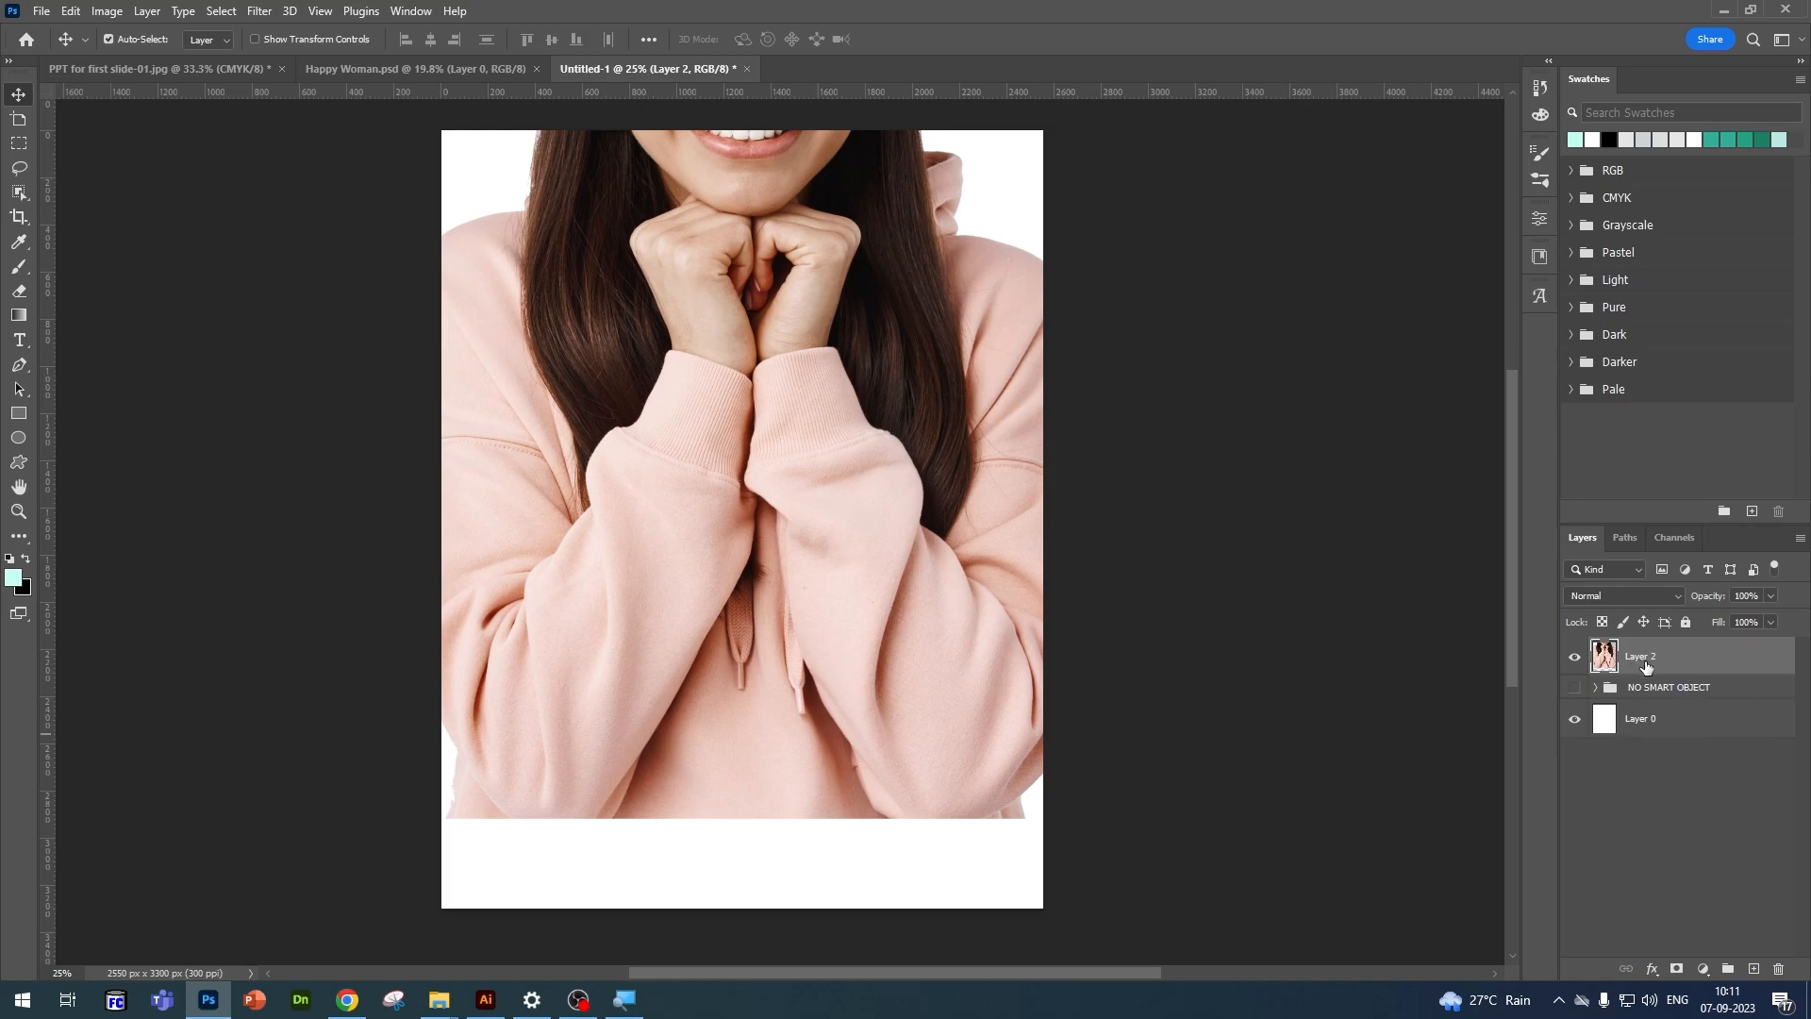
Step: Convert the newly added woman's layer, Layer 2, to a smart object and look over its smart object commands
{"action": "right_click", "coordinate": [1693, 665]}
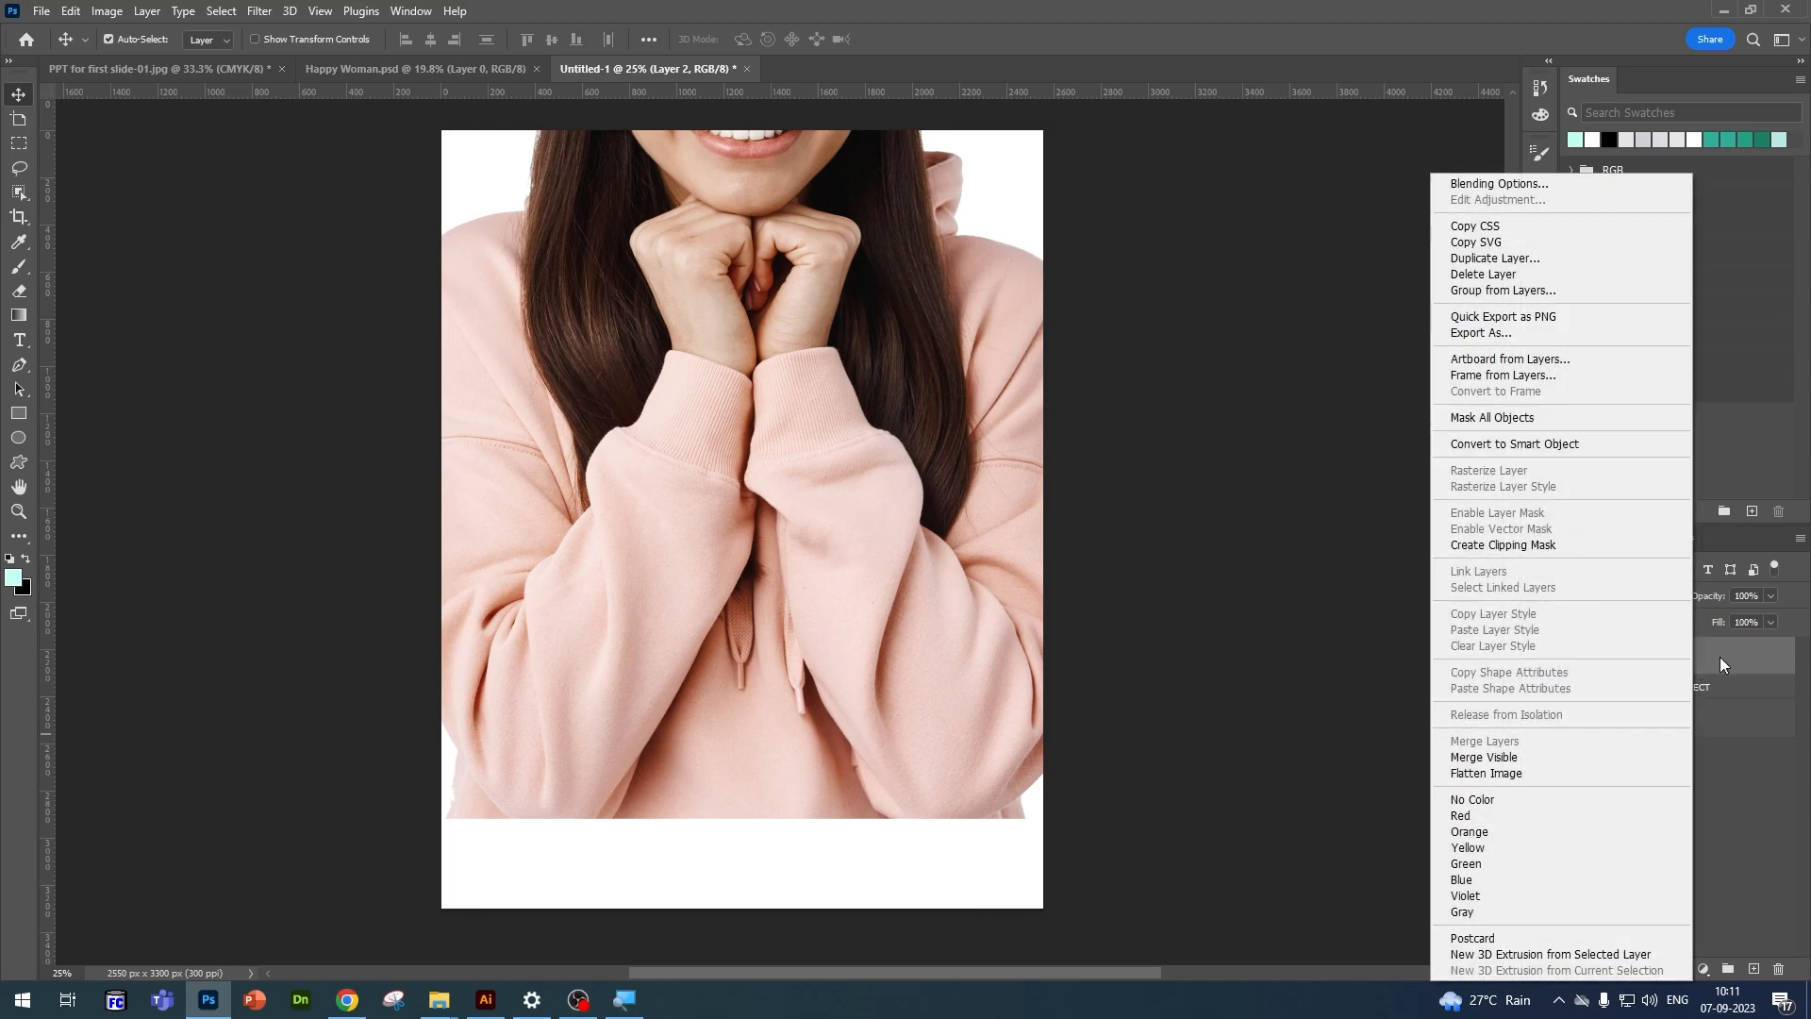
{"action": "left_click", "coordinate": [1735, 658]}
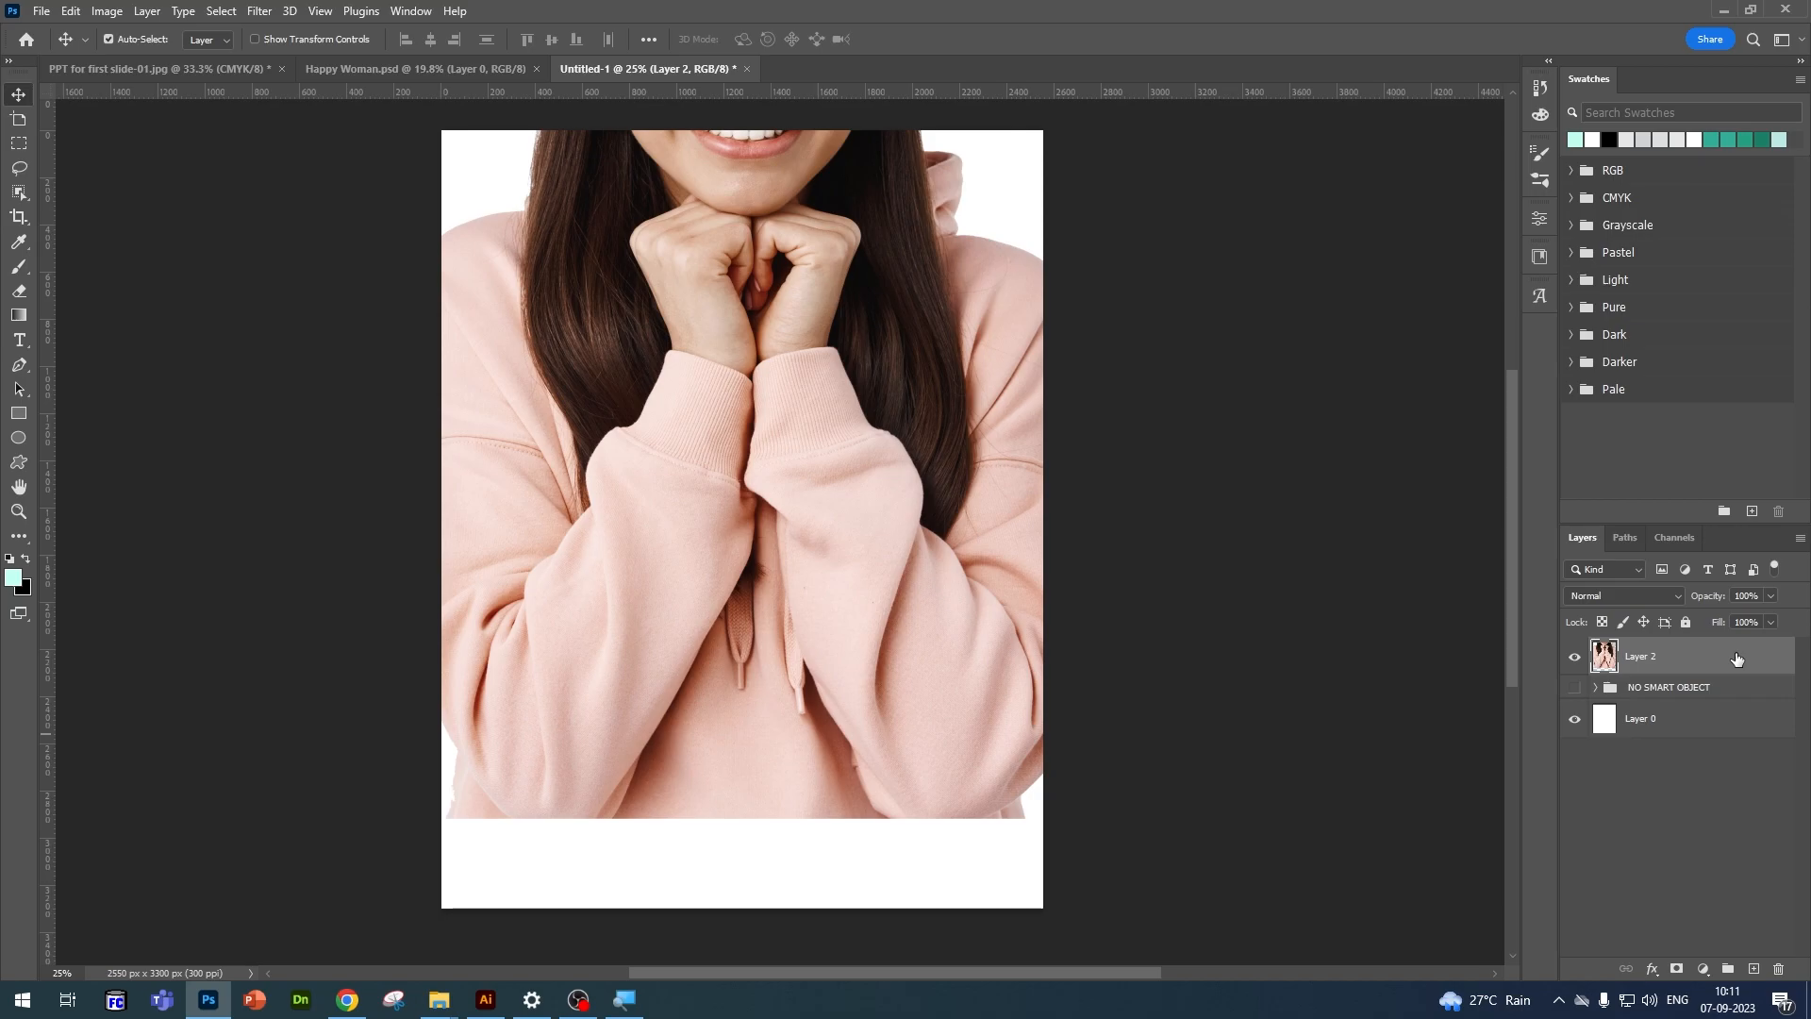
{"action": "right_click", "coordinate": [1690, 667]}
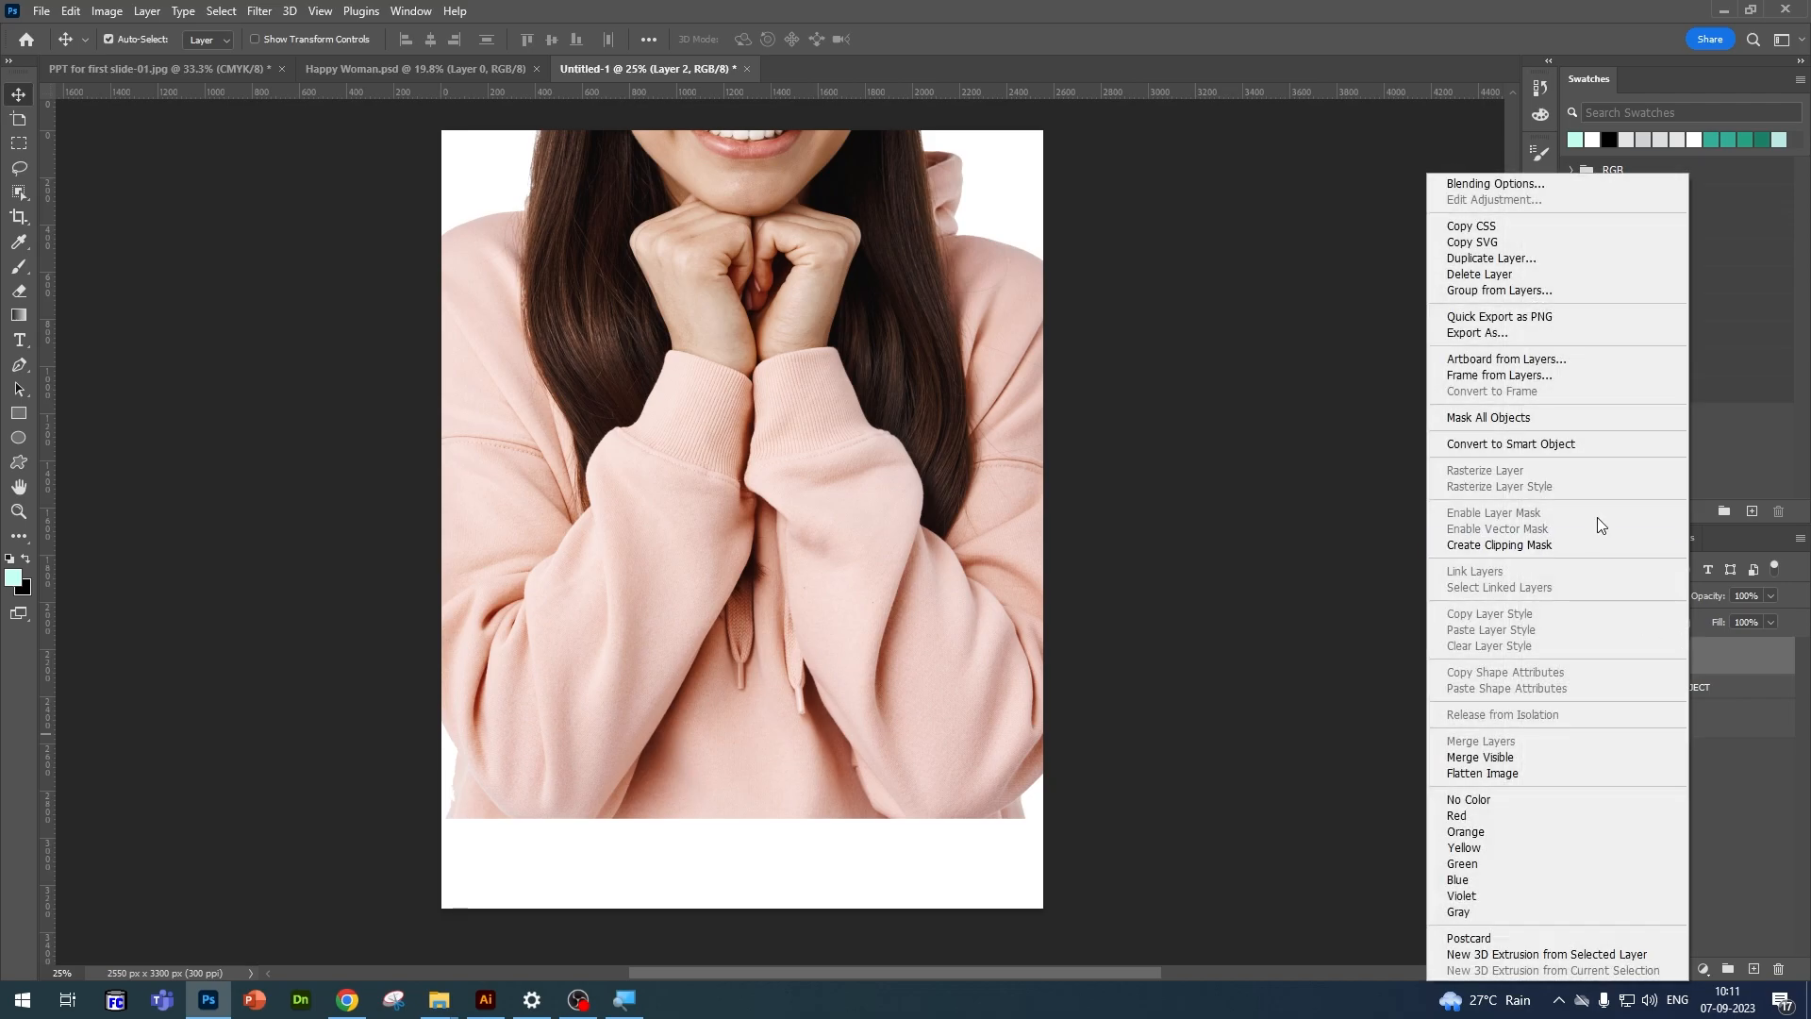
{"action": "left_click", "coordinate": [1554, 443]}
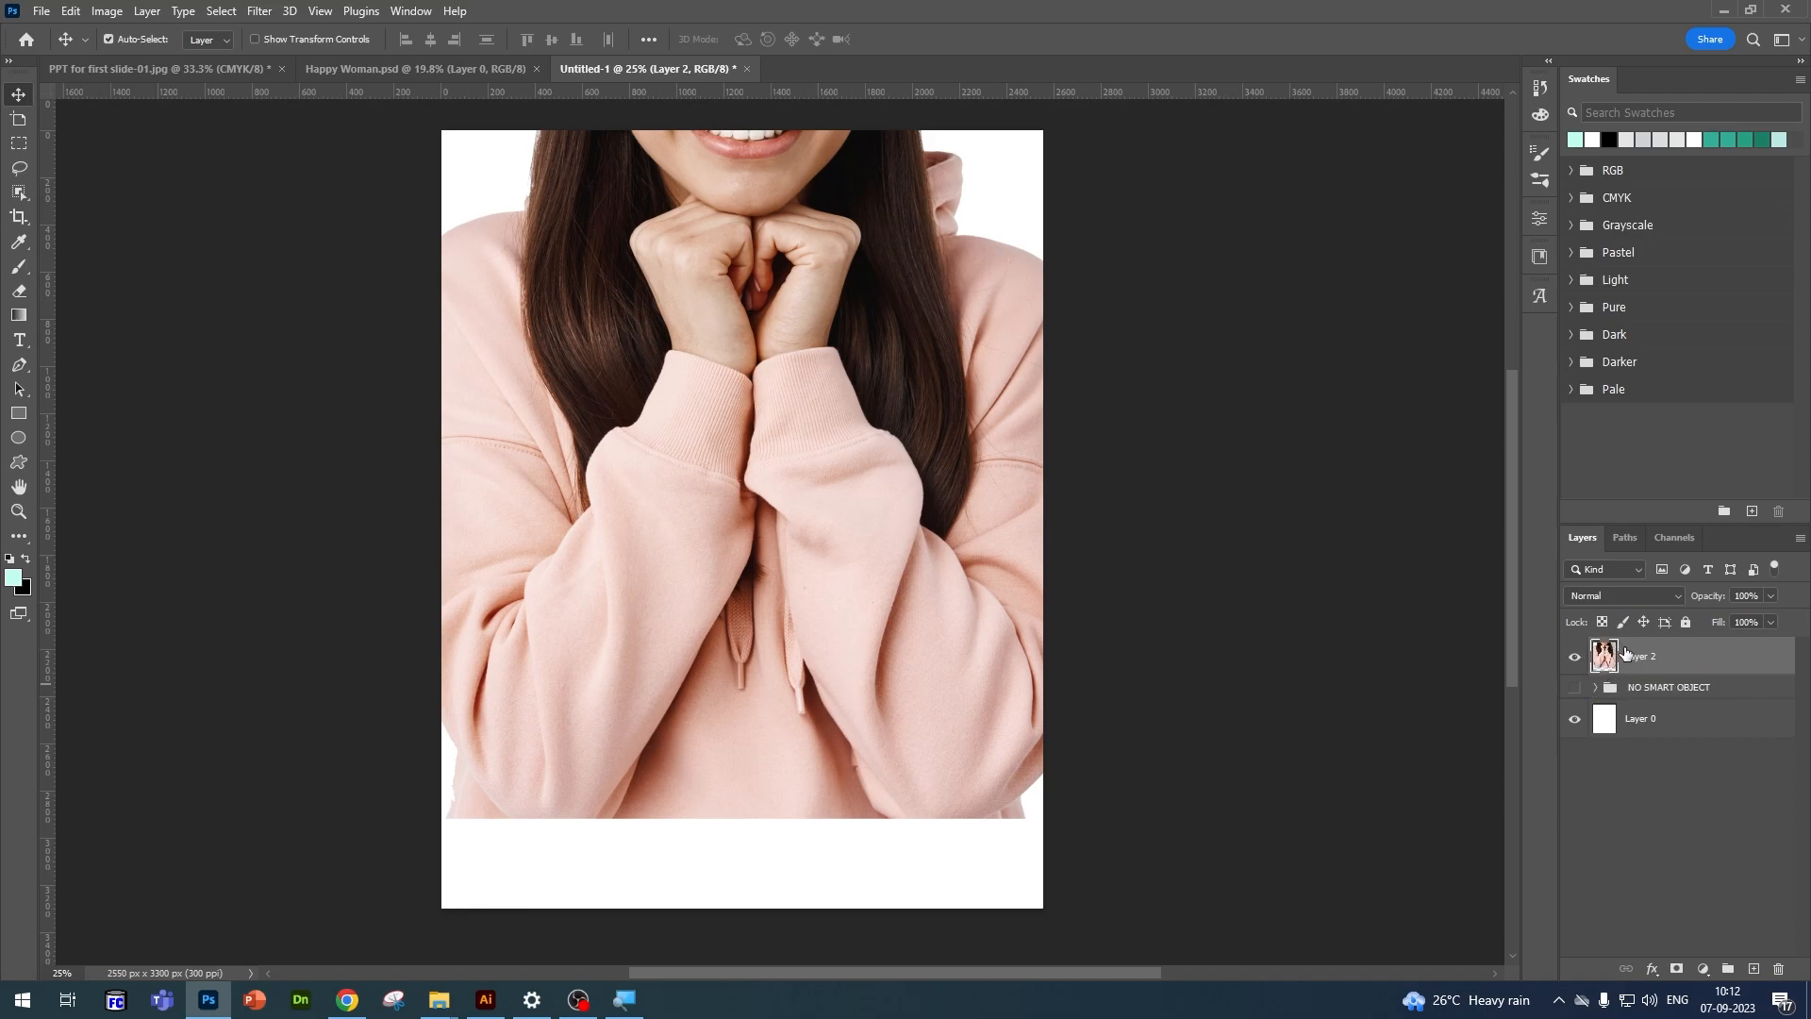
{"action": "right_click", "coordinate": [1665, 670]}
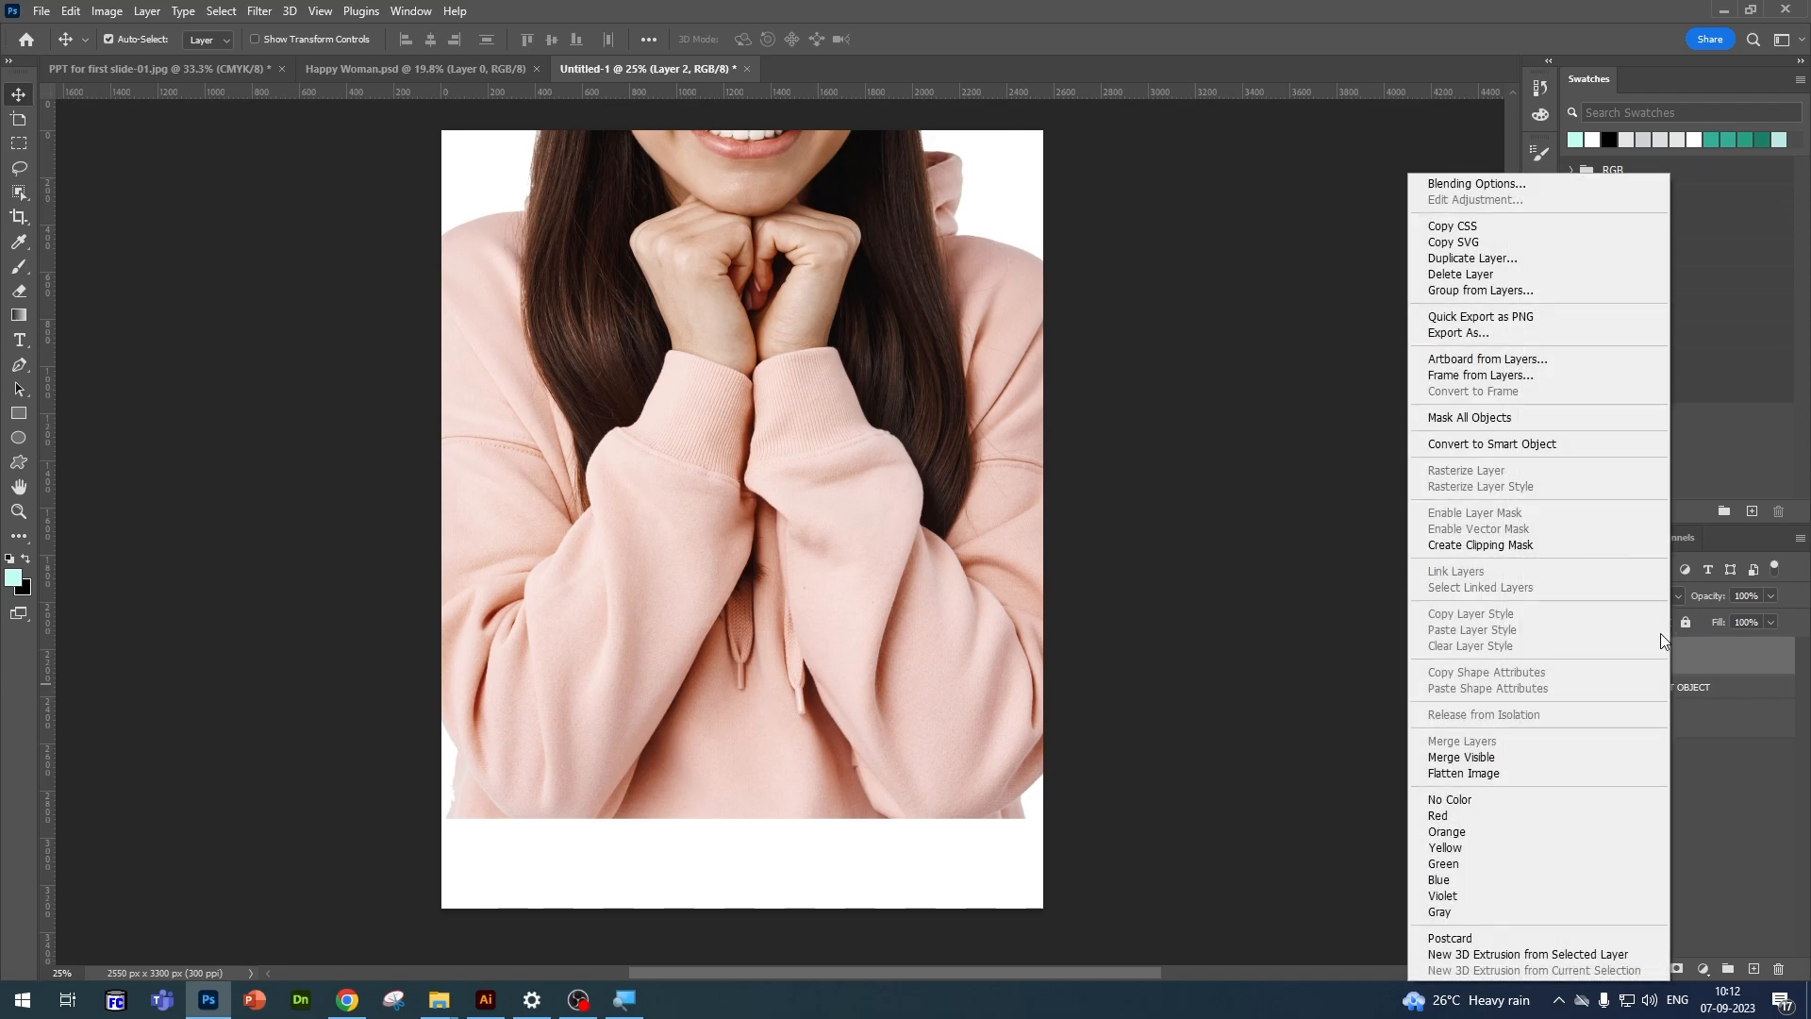
{"action": "left_click", "coordinate": [1537, 443]}
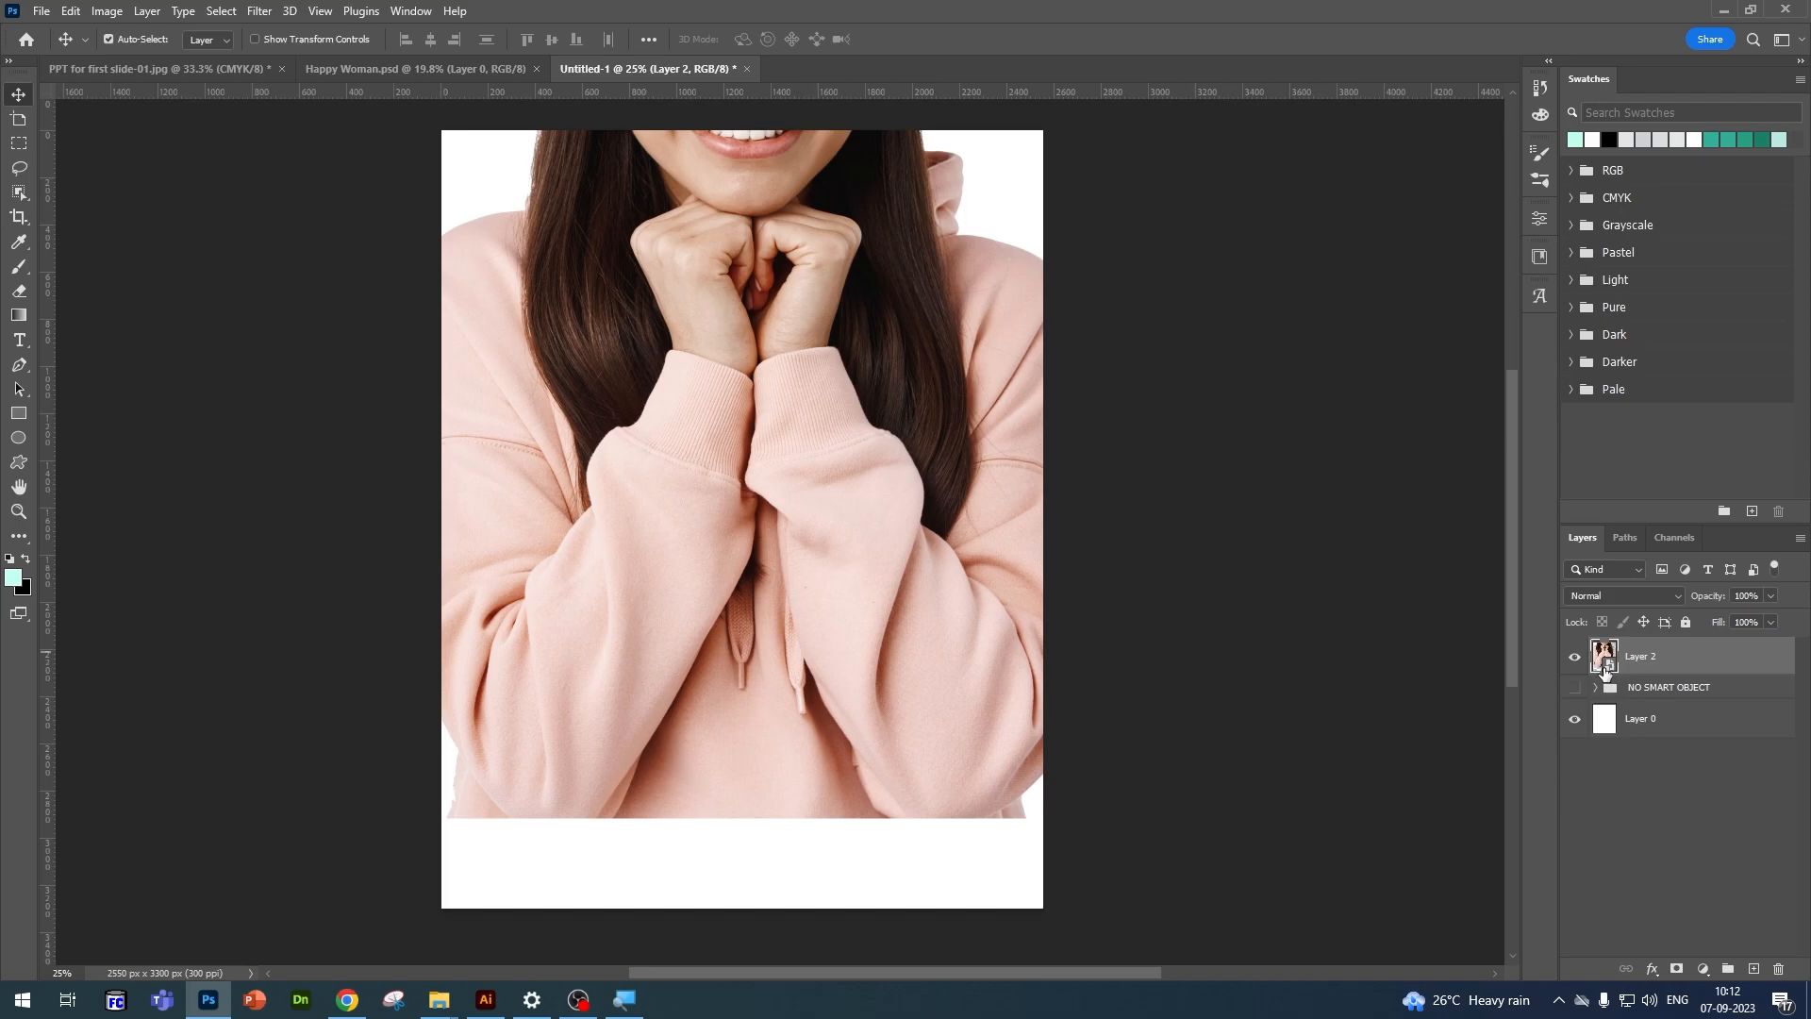
{"action": "right_click", "coordinate": [1702, 665]}
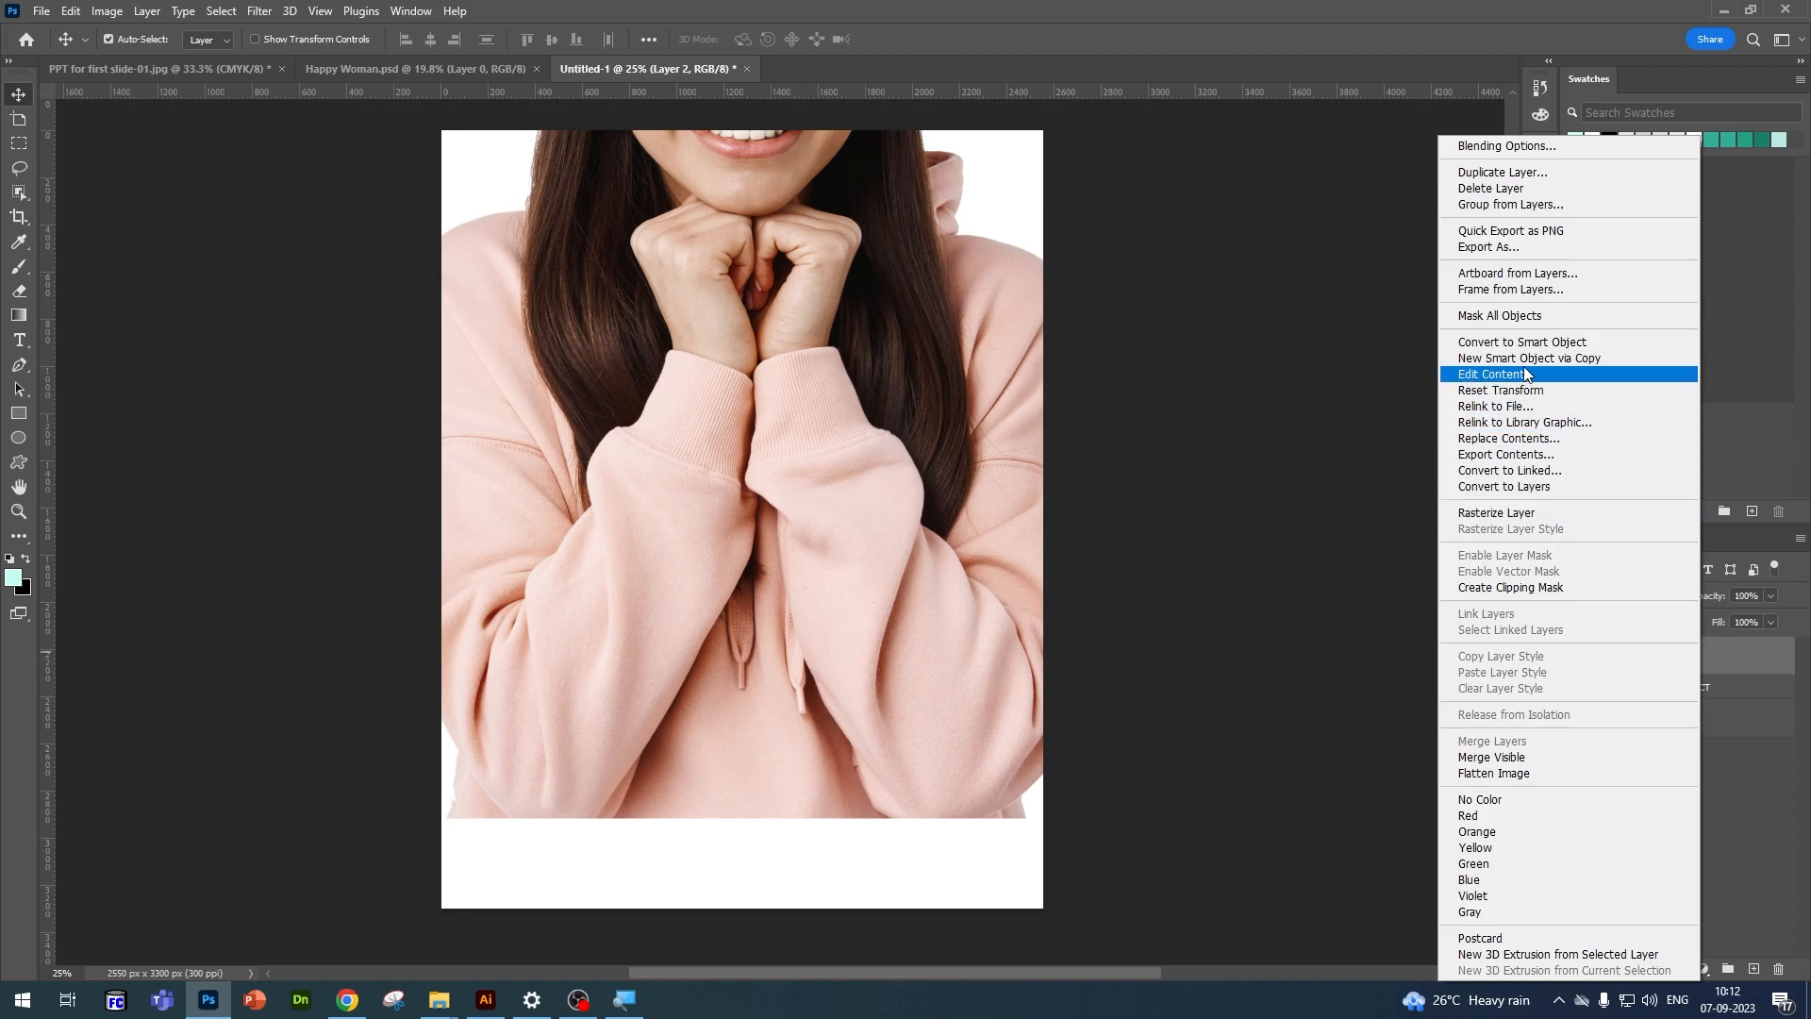
{"action": "left_click", "coordinate": [1760, 666]}
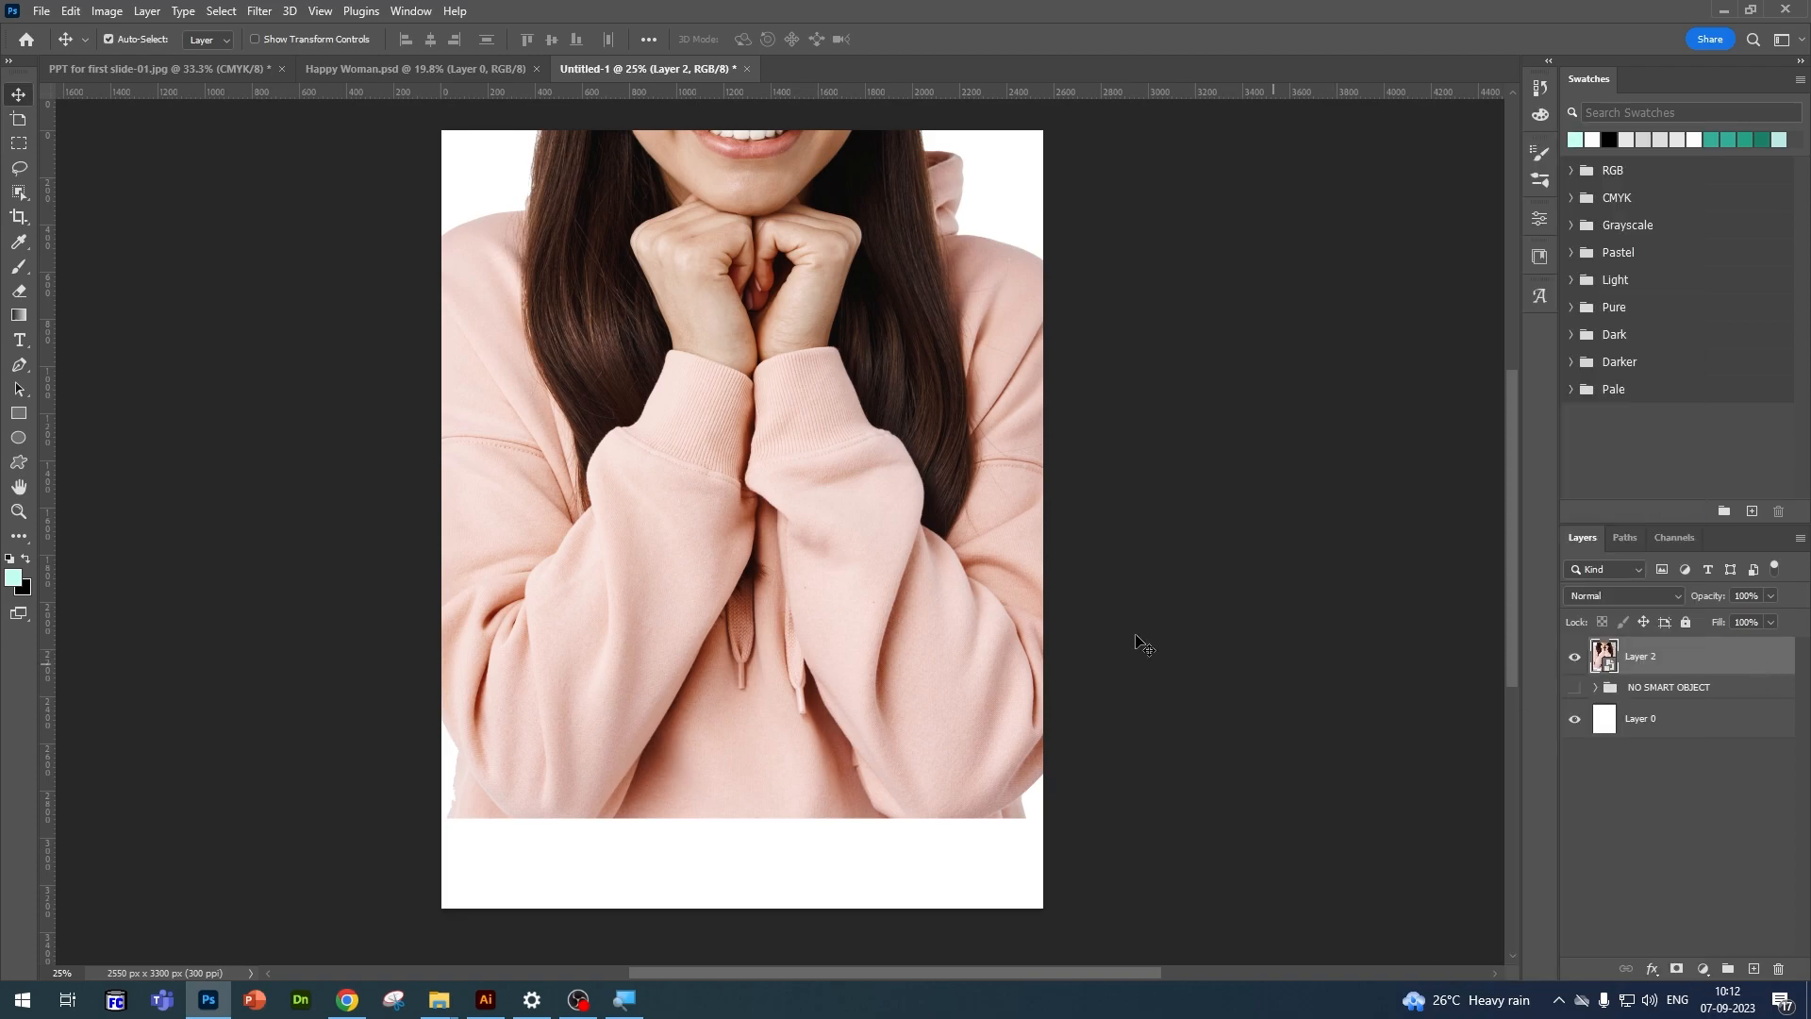
Step: Shrink the Layer 2 smart object to about 7.3% with Free Transform and place it slightly below the page's centre
{"action": "key", "text": "ctrl+t"}
{"action": "left_click_drag", "start_coordinate": [1106, 822], "coordinate": [619, 525]}
{"action": "left_click_drag", "start_coordinate": [539, 402], "coordinate": [864, 624]}
{"action": "left_click_drag", "start_coordinate": [938, 364], "coordinate": [869, 685]}
{"action": "key", "text": "Return"}
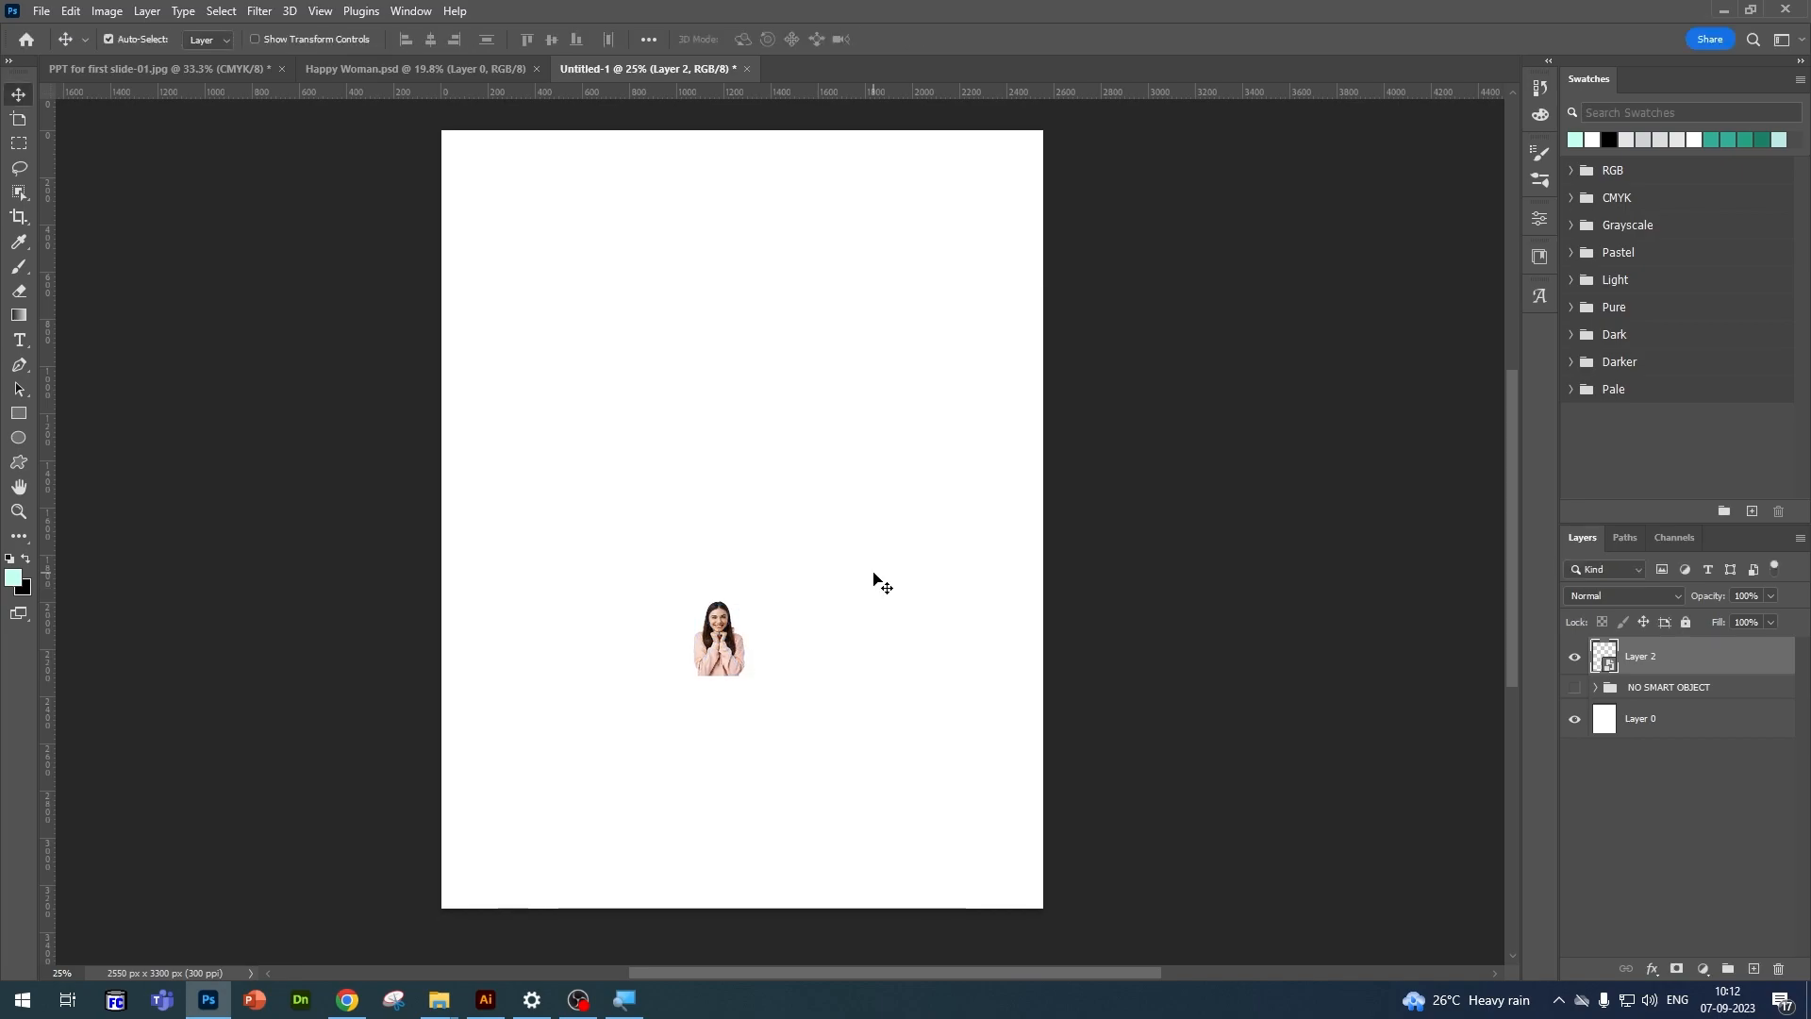
Step: Enlarge the shrunken Layer 2 smart object with Free Transform until the woman's face fills the page, and position it centrally
{"action": "key", "text": "ctrl"}
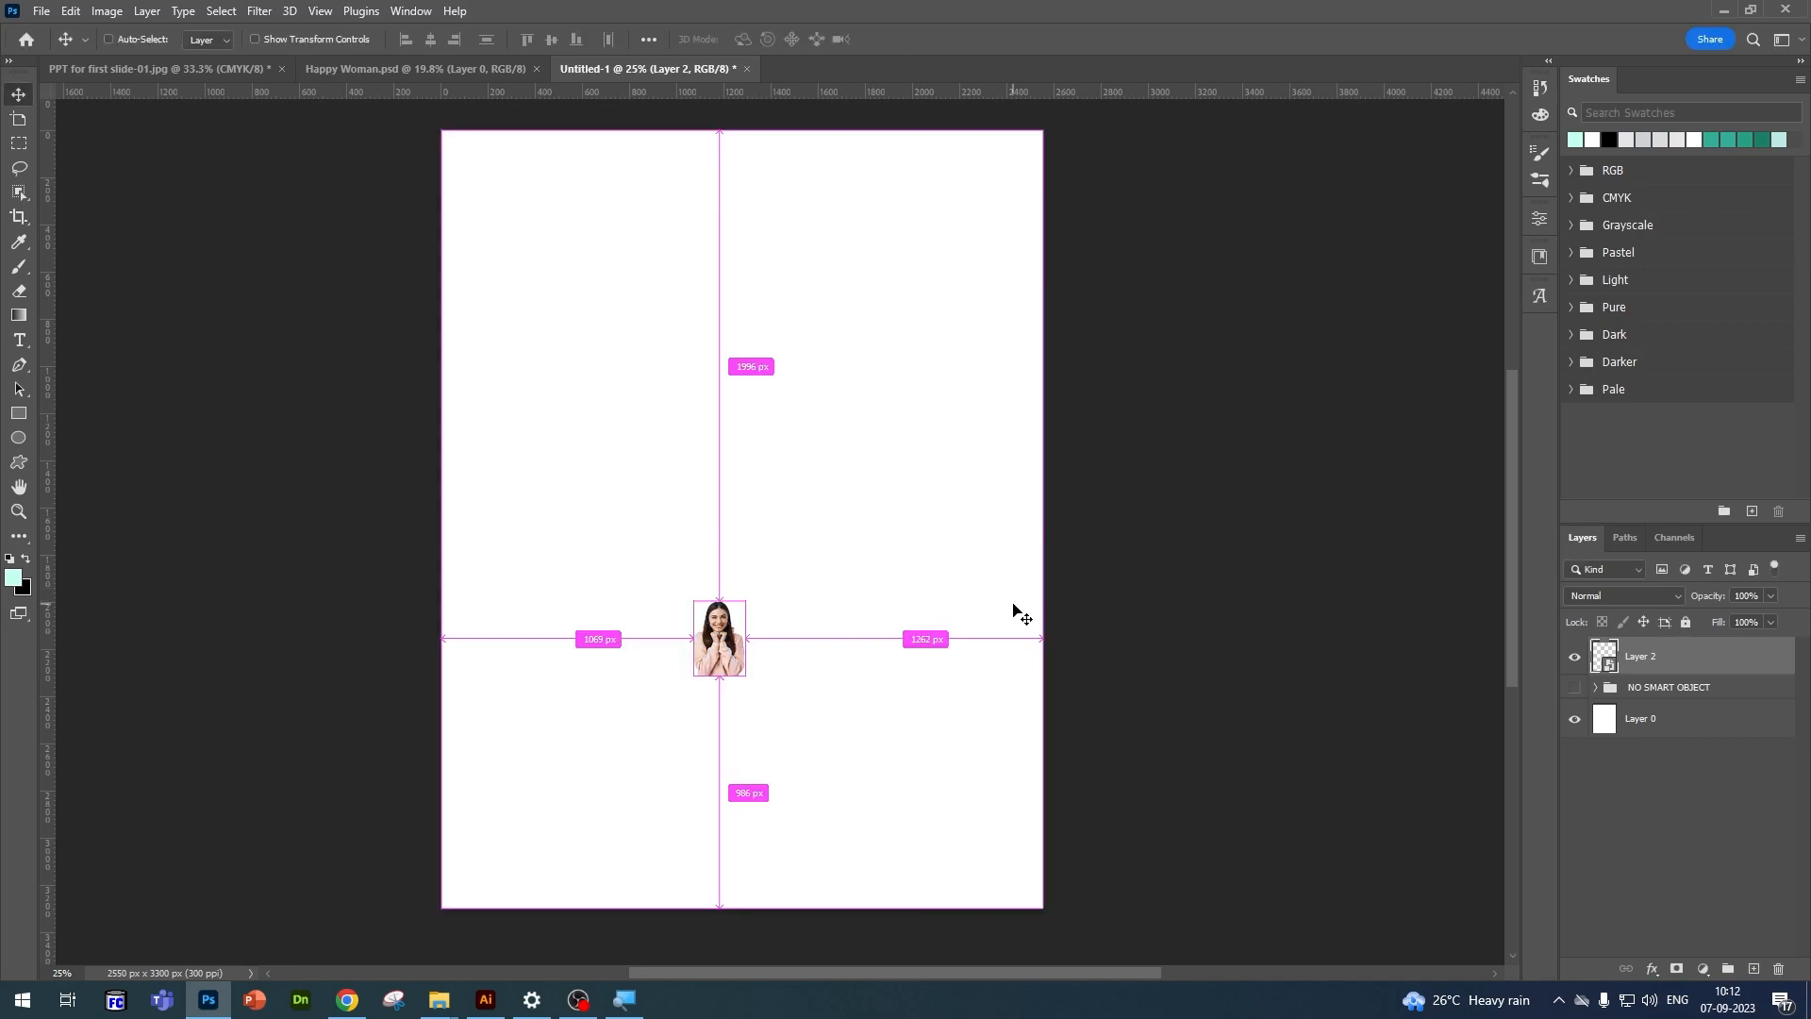
{"action": "key", "text": "ctrl+t"}
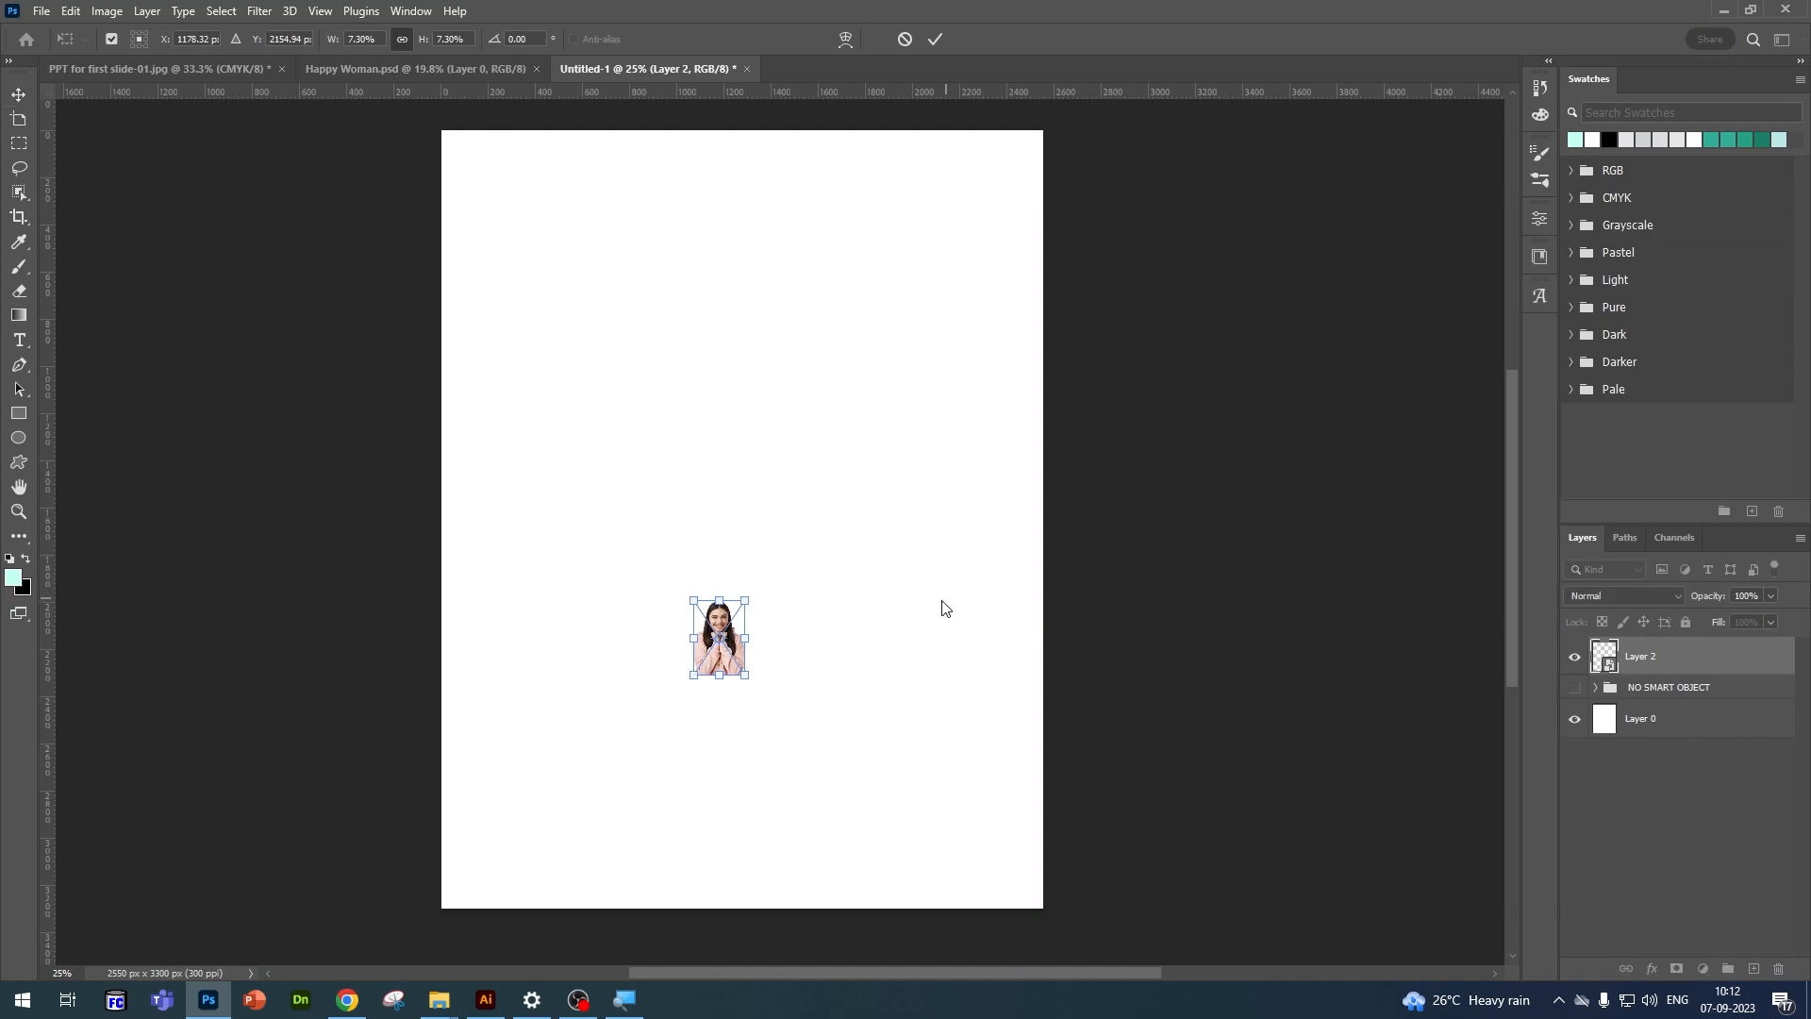
{"action": "left_click_drag", "start_coordinate": [744, 600], "coordinate": [990, 242]}
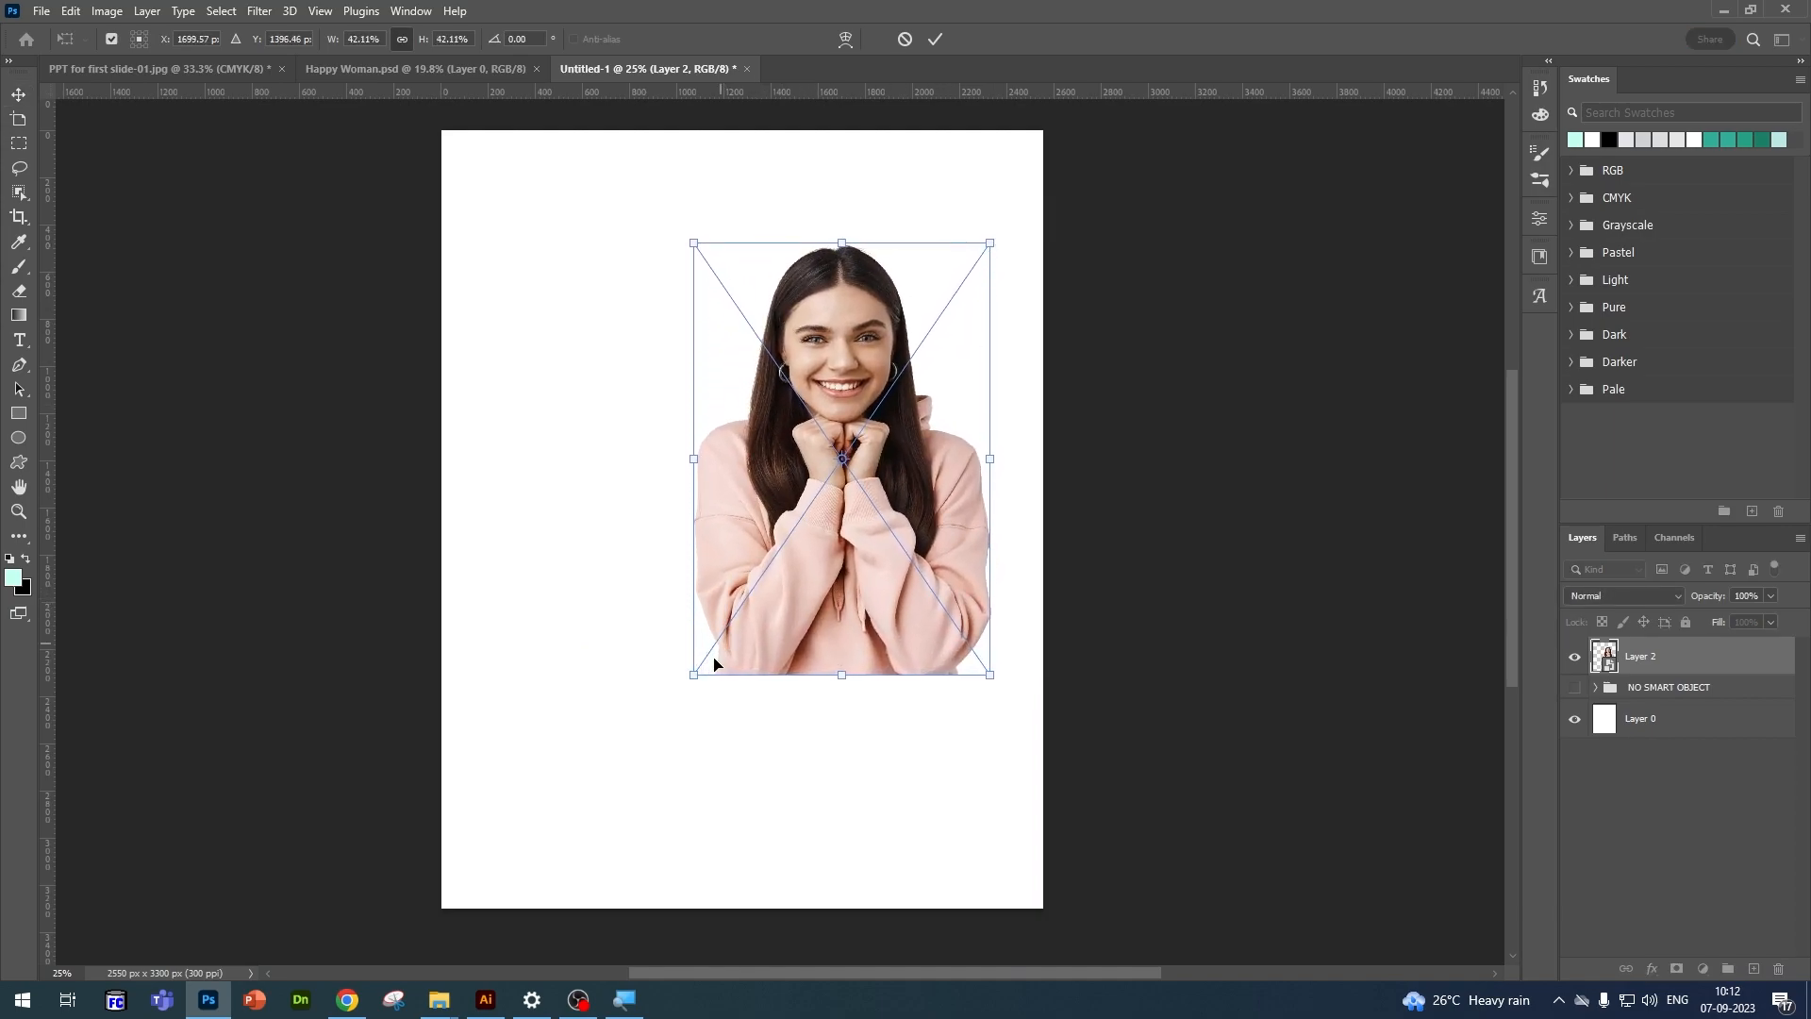
{"action": "left_click_drag", "start_coordinate": [688, 675], "coordinate": [488, 962]}
{"action": "left_click_drag", "start_coordinate": [990, 593], "coordinate": [1138, 606]}
{"action": "left_click_drag", "start_coordinate": [902, 627], "coordinate": [860, 653]}
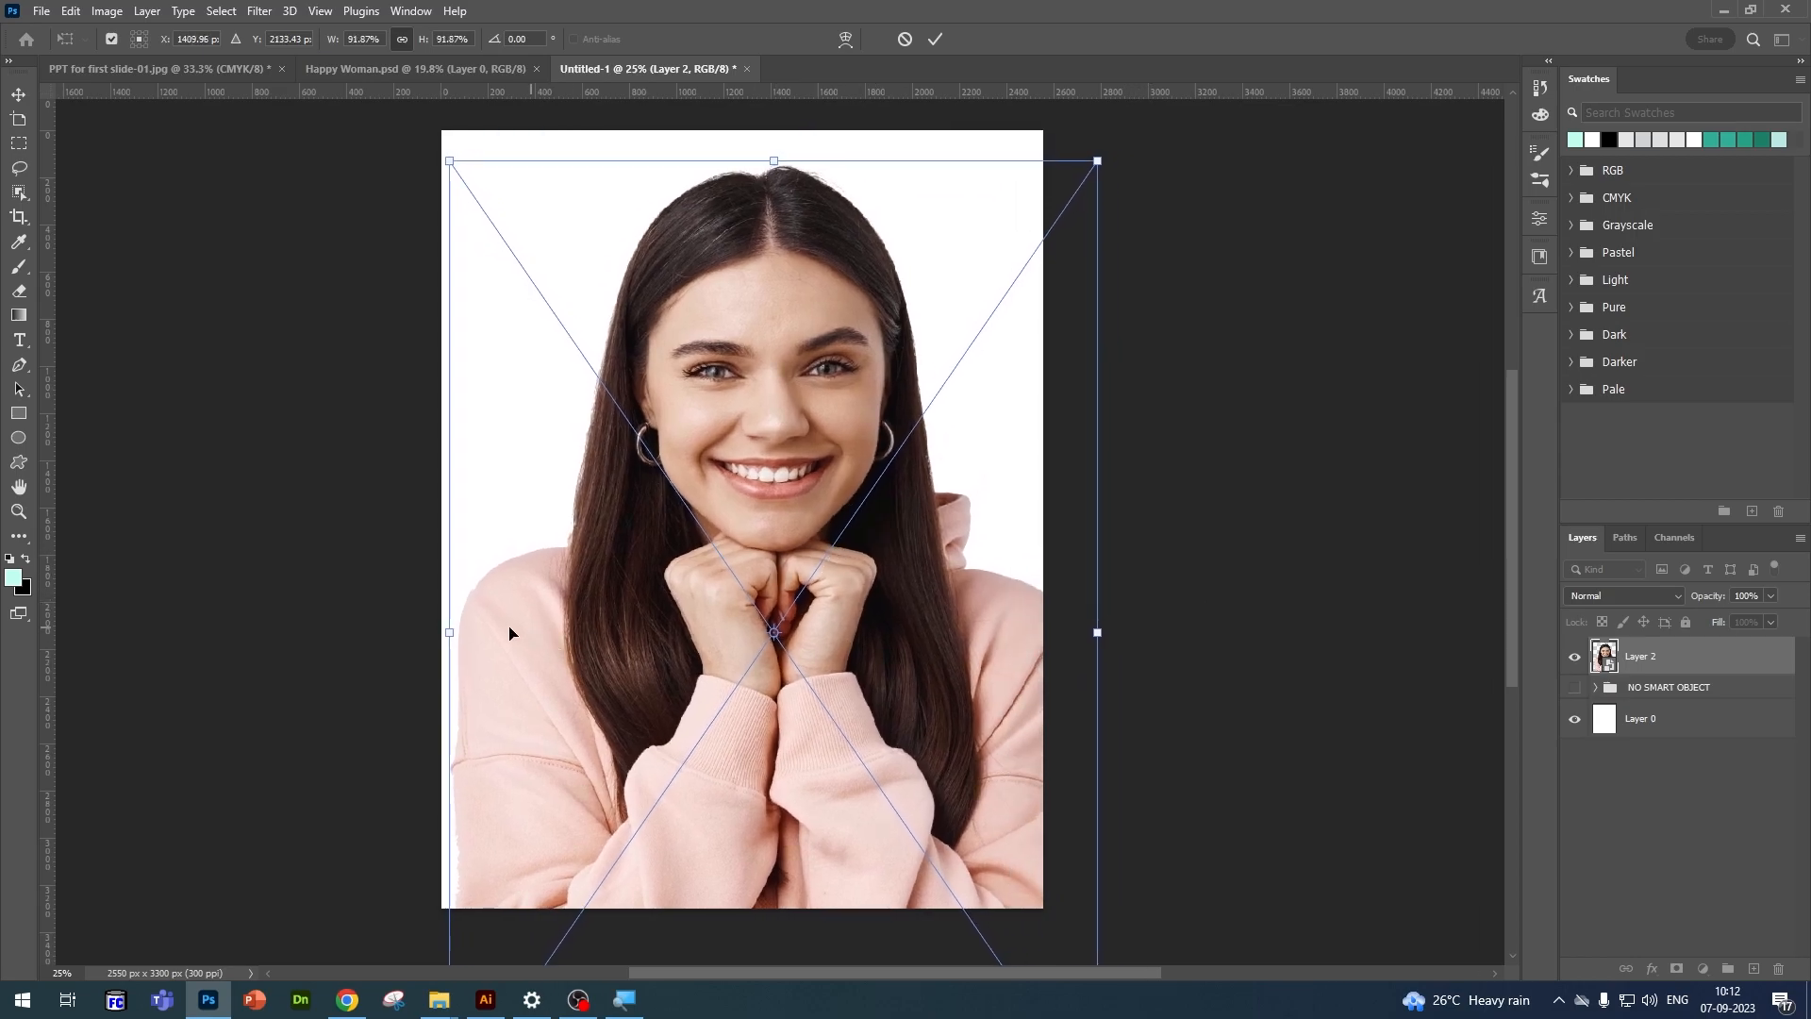
{"action": "left_click_drag", "start_coordinate": [445, 630], "coordinate": [356, 650]}
{"action": "left_click_drag", "start_coordinate": [716, 476], "coordinate": [744, 577]}
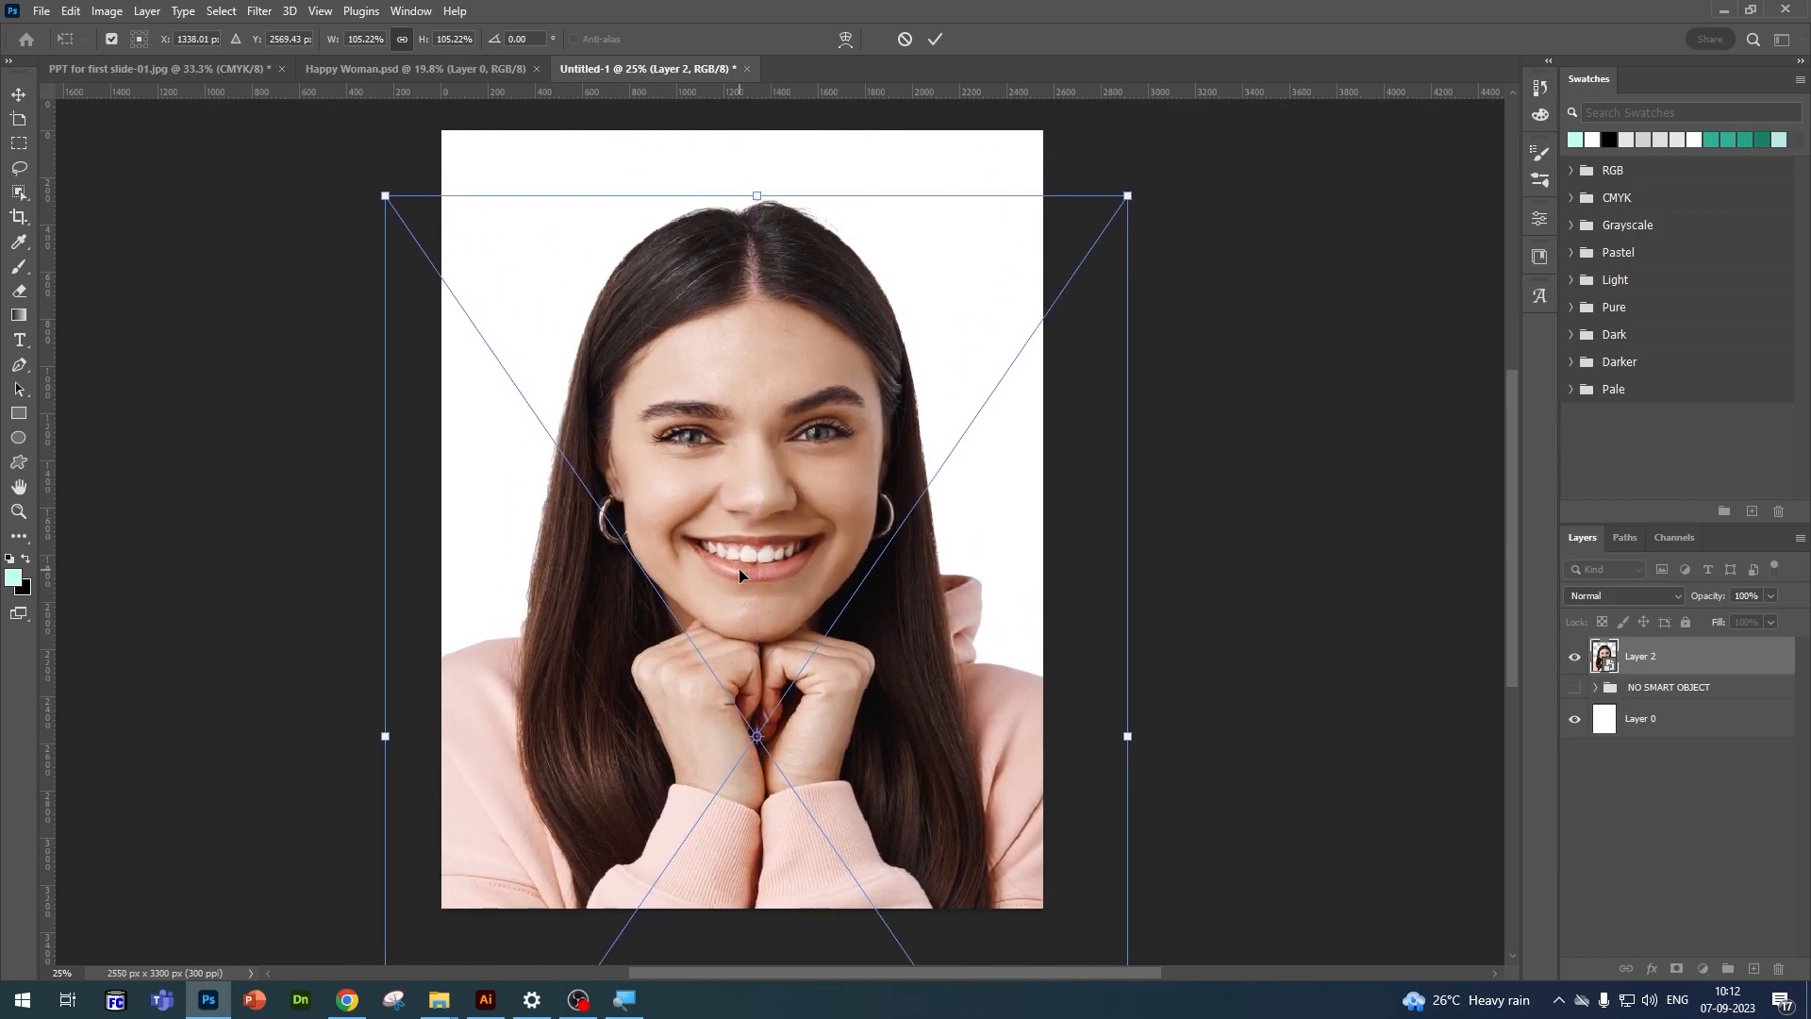
{"action": "left_click_drag", "start_coordinate": [1123, 735], "coordinate": [1340, 738]}
{"action": "left_click_drag", "start_coordinate": [877, 585], "coordinate": [785, 691]}
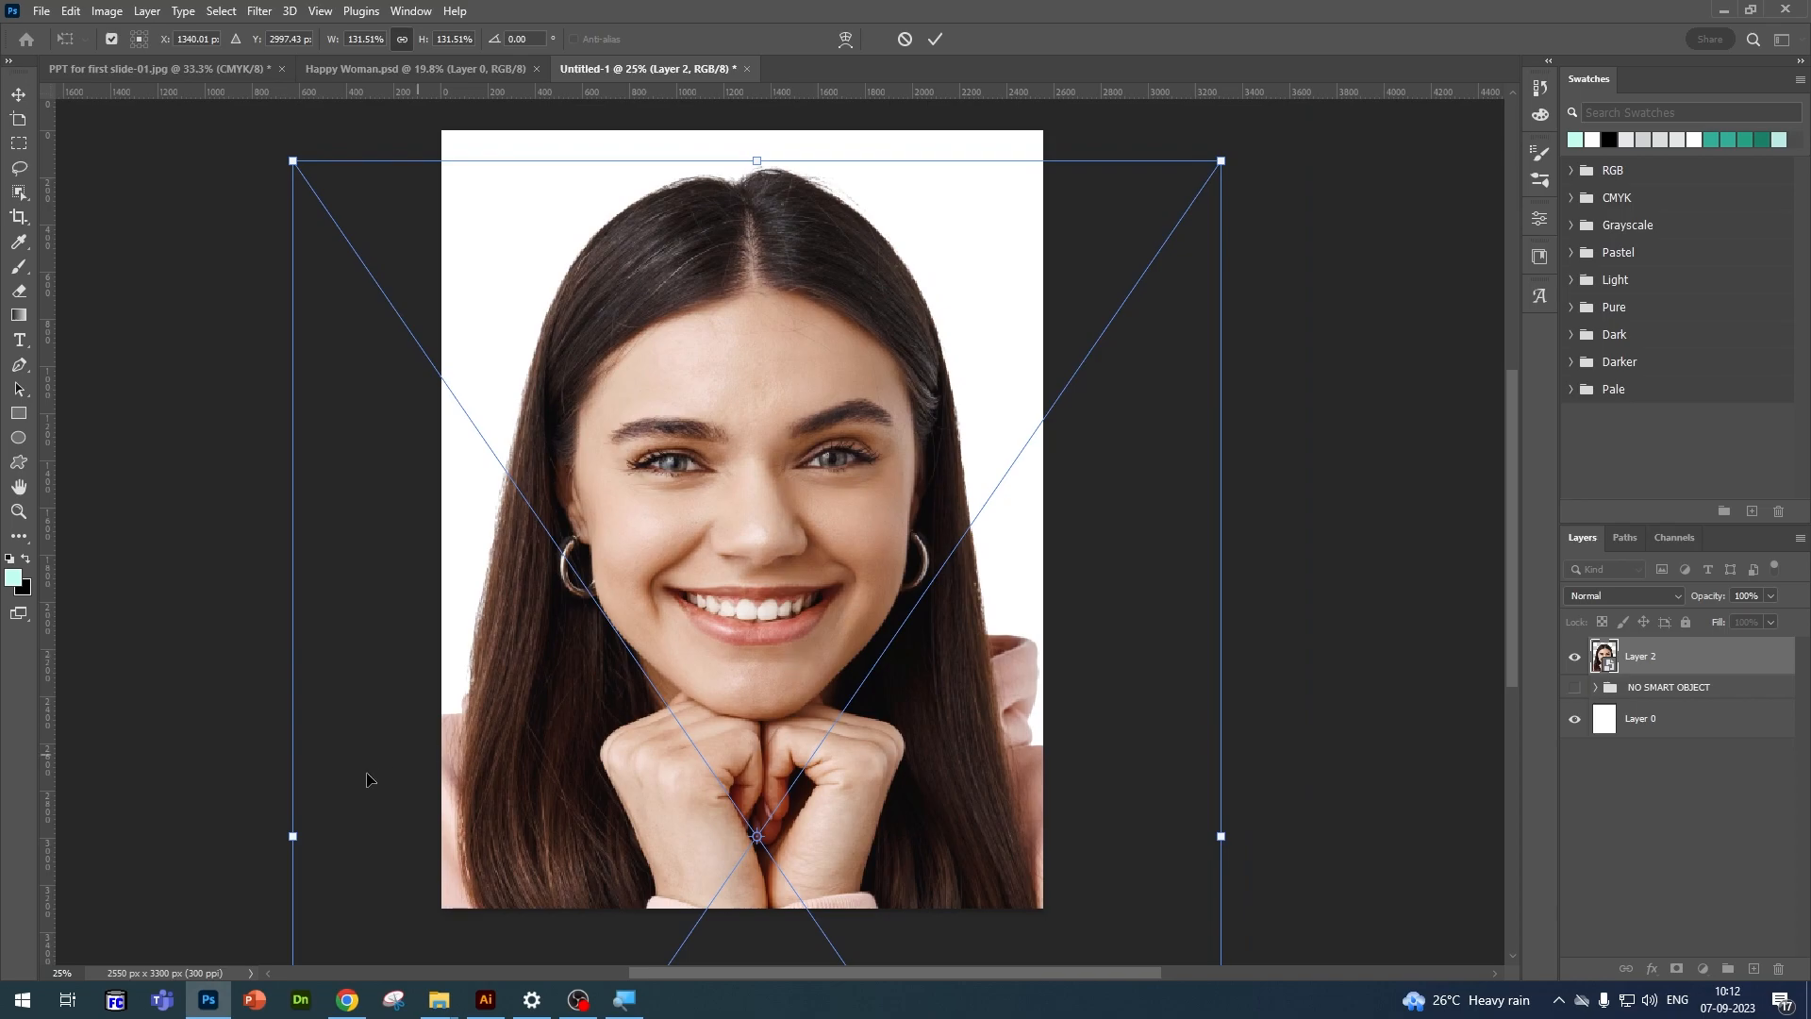
{"action": "left_click_drag", "start_coordinate": [280, 837], "coordinate": [214, 837]}
{"action": "left_click_drag", "start_coordinate": [756, 531], "coordinate": [785, 572]}
{"action": "key", "text": "Return"}
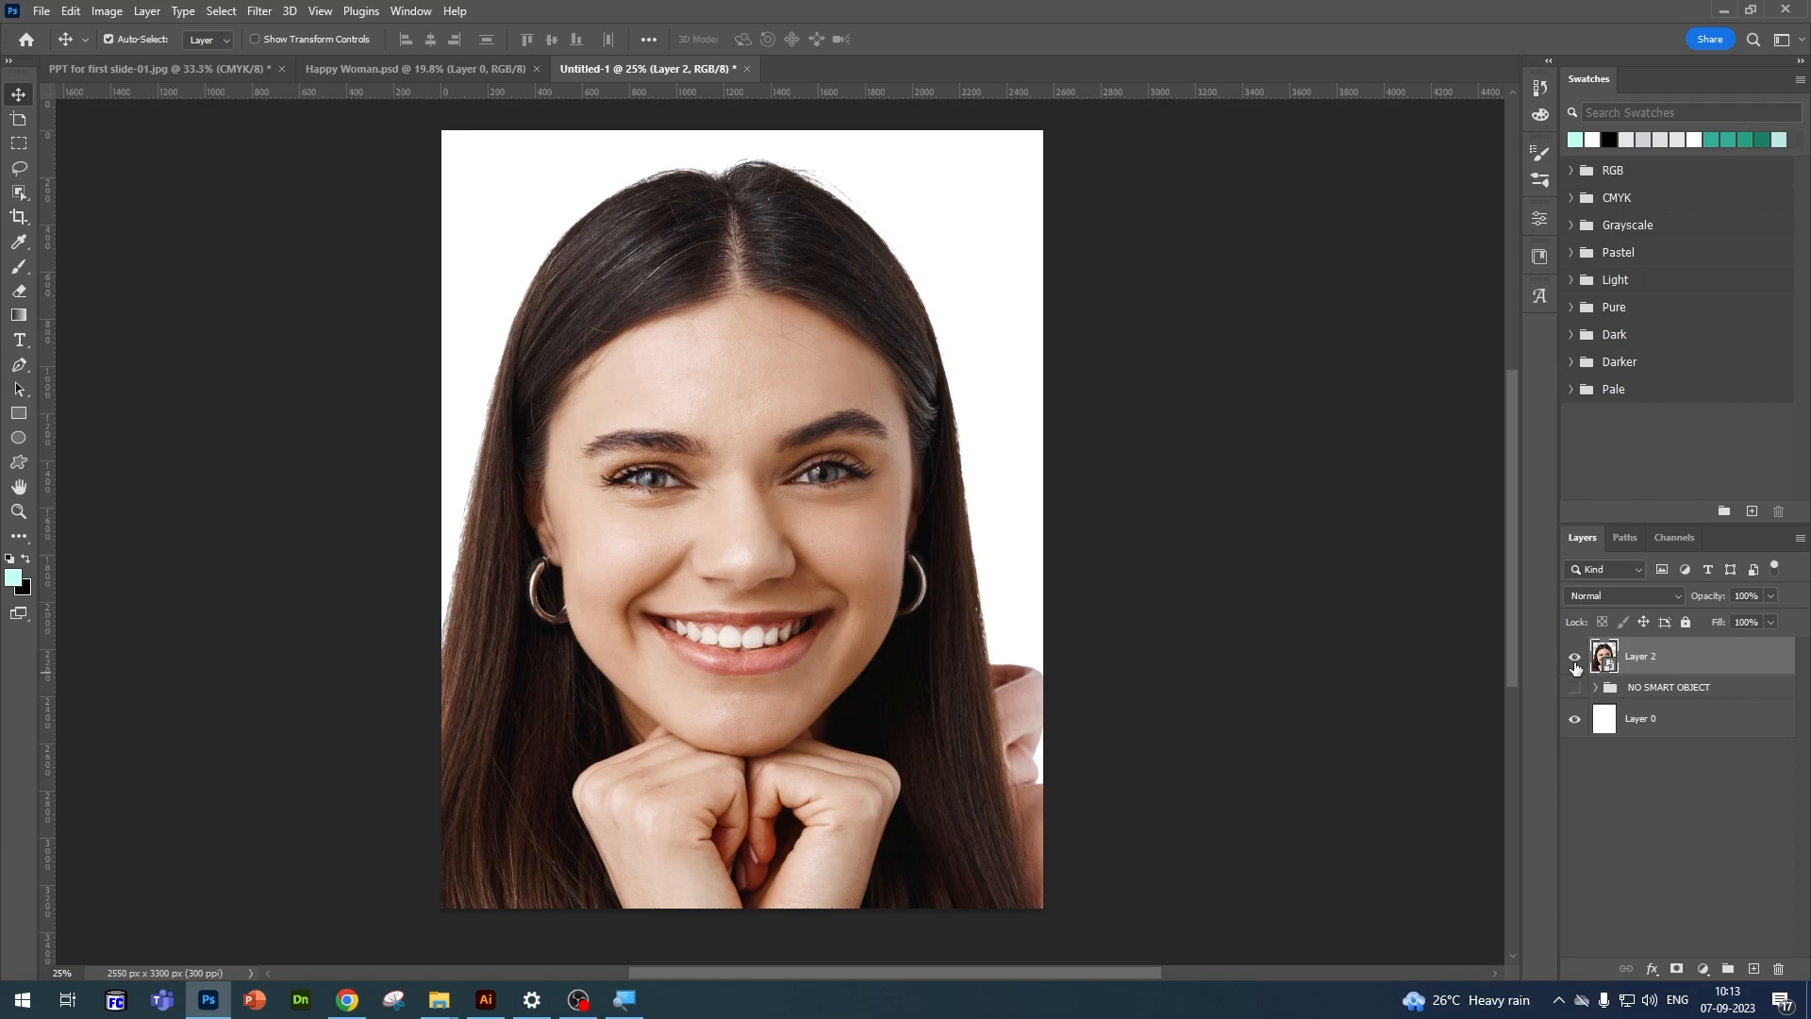
Step: Compare the enlarged smart object's sharpness with Happy Woman.psd and with the NO SMART OBJECT group by toggling Layer 2's visibility
{"action": "left_click", "coordinate": [406, 68]}
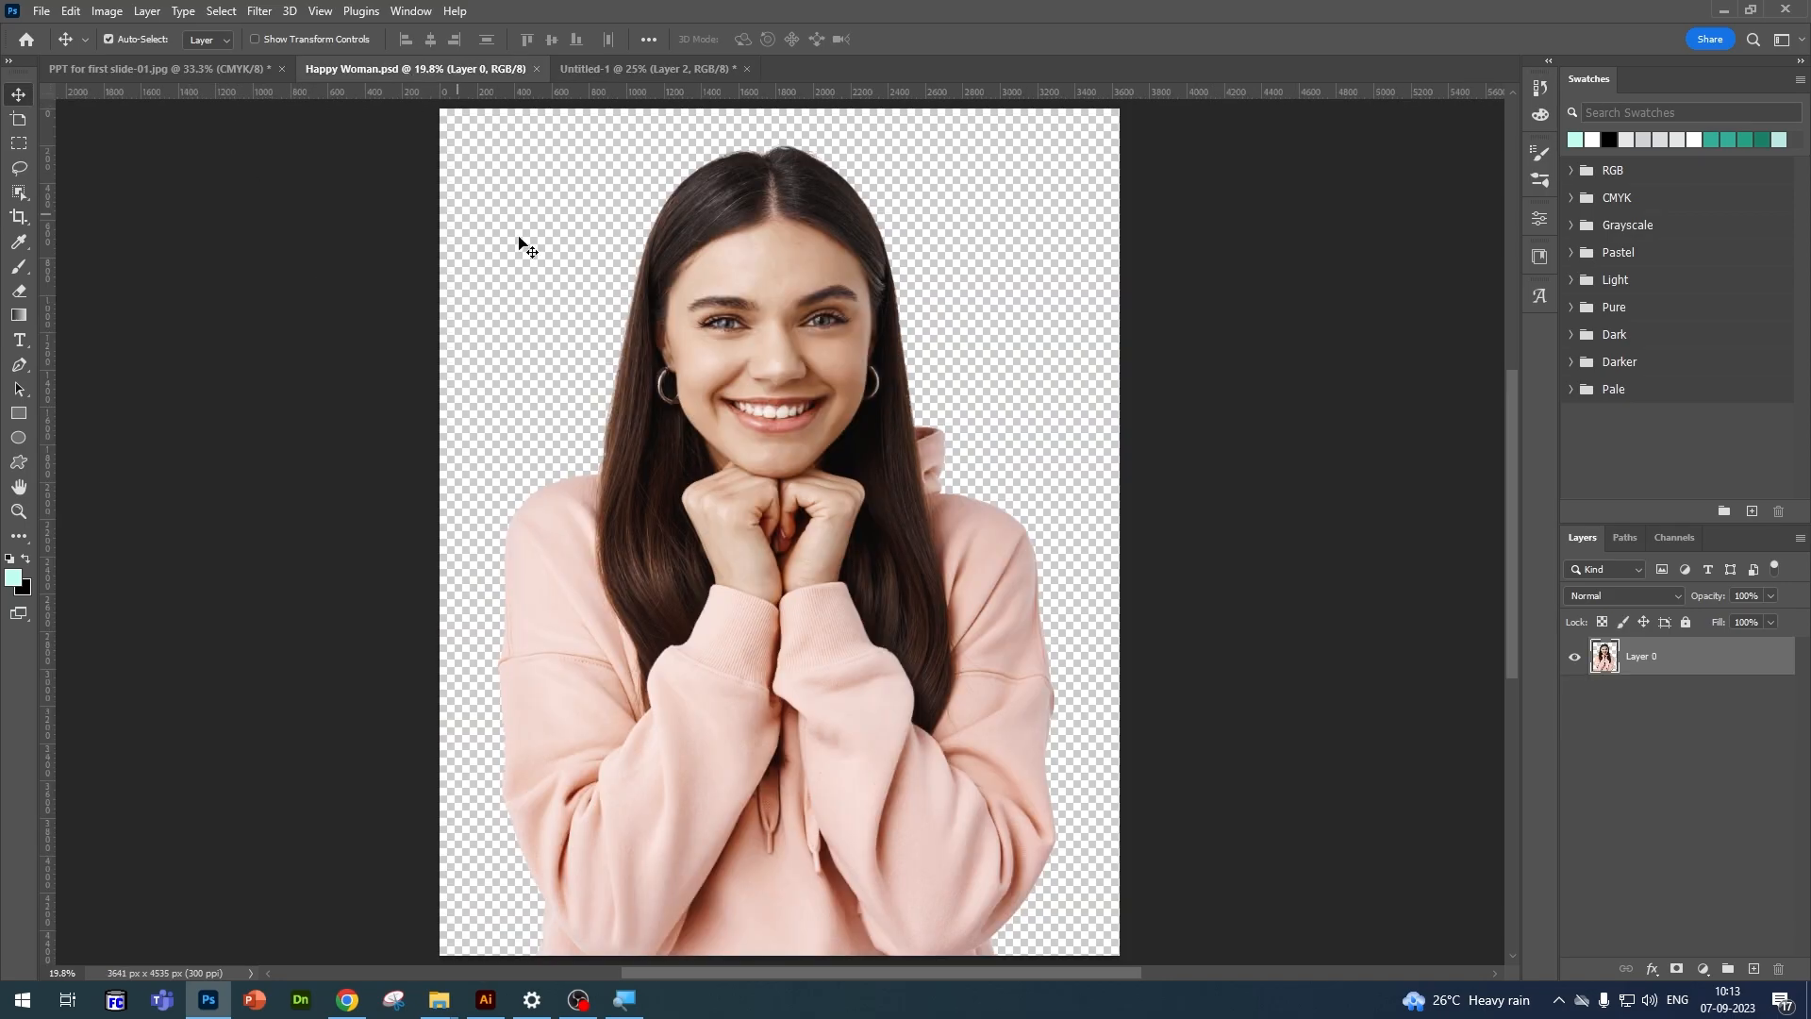
{"action": "left_click", "coordinate": [642, 65]}
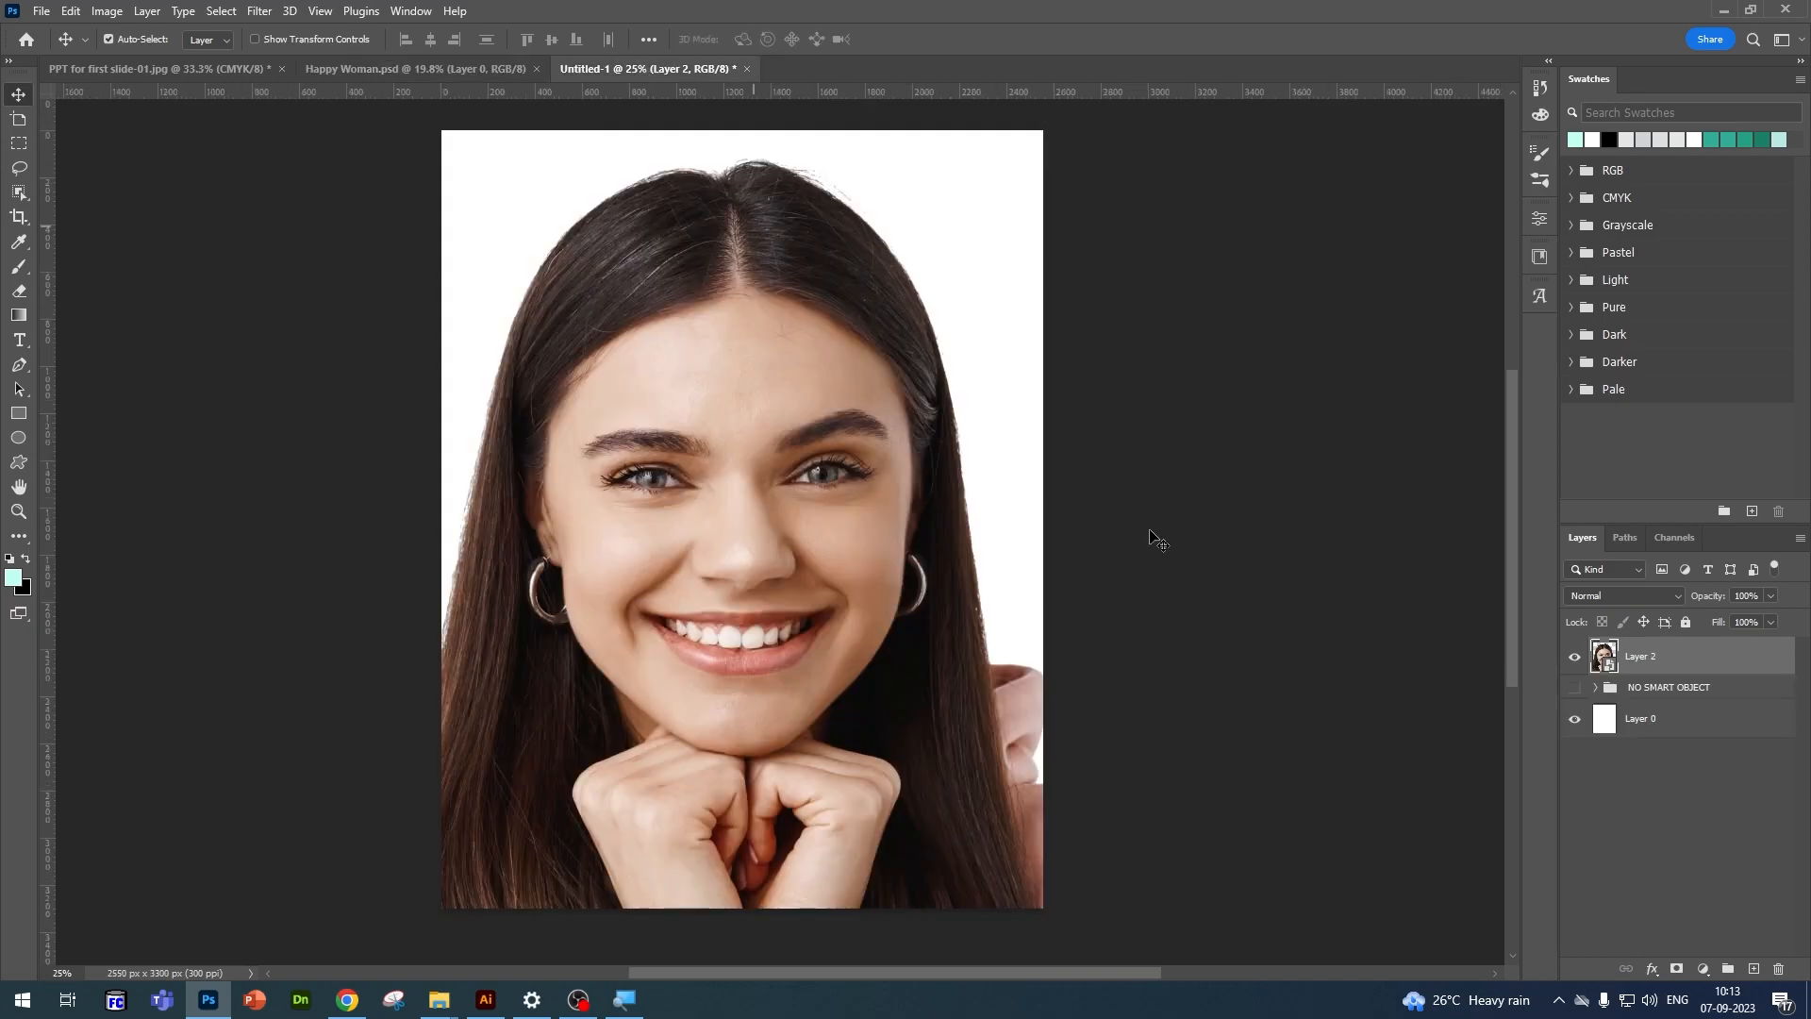
{"action": "left_click", "coordinate": [1574, 658]}
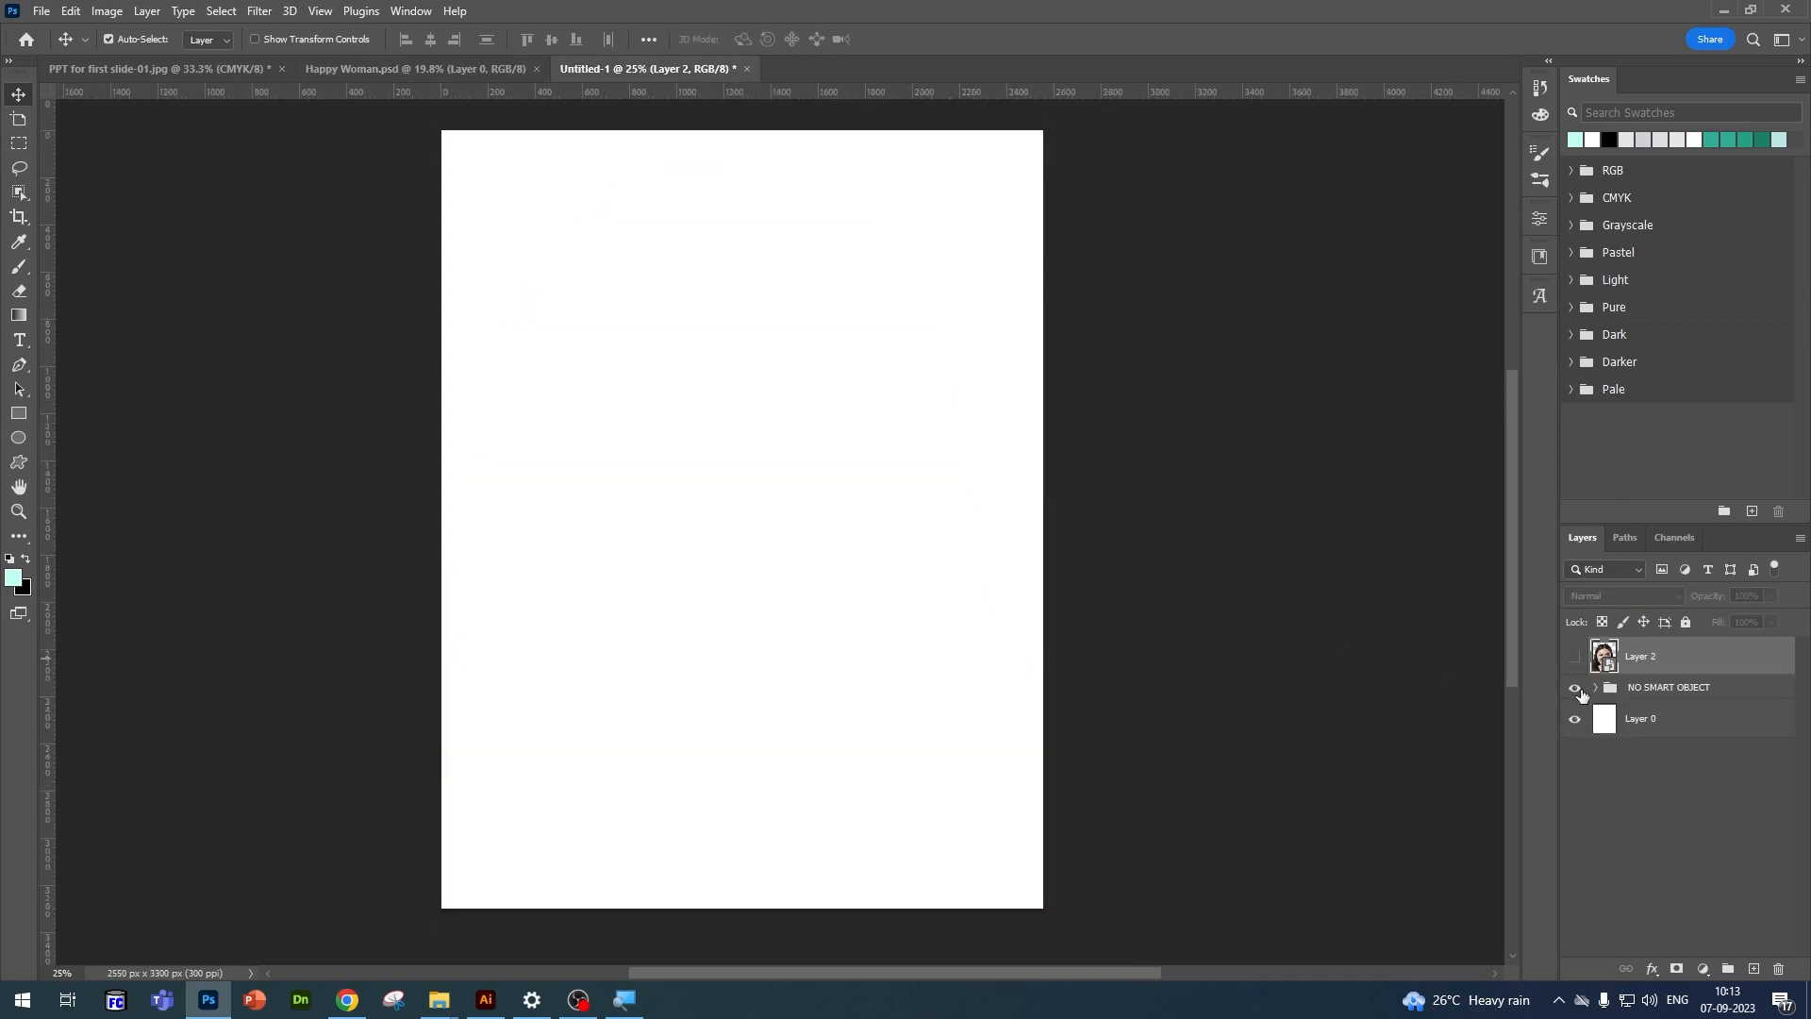
{"action": "left_click", "coordinate": [1674, 694]}
{"action": "left_click", "coordinate": [1573, 660]}
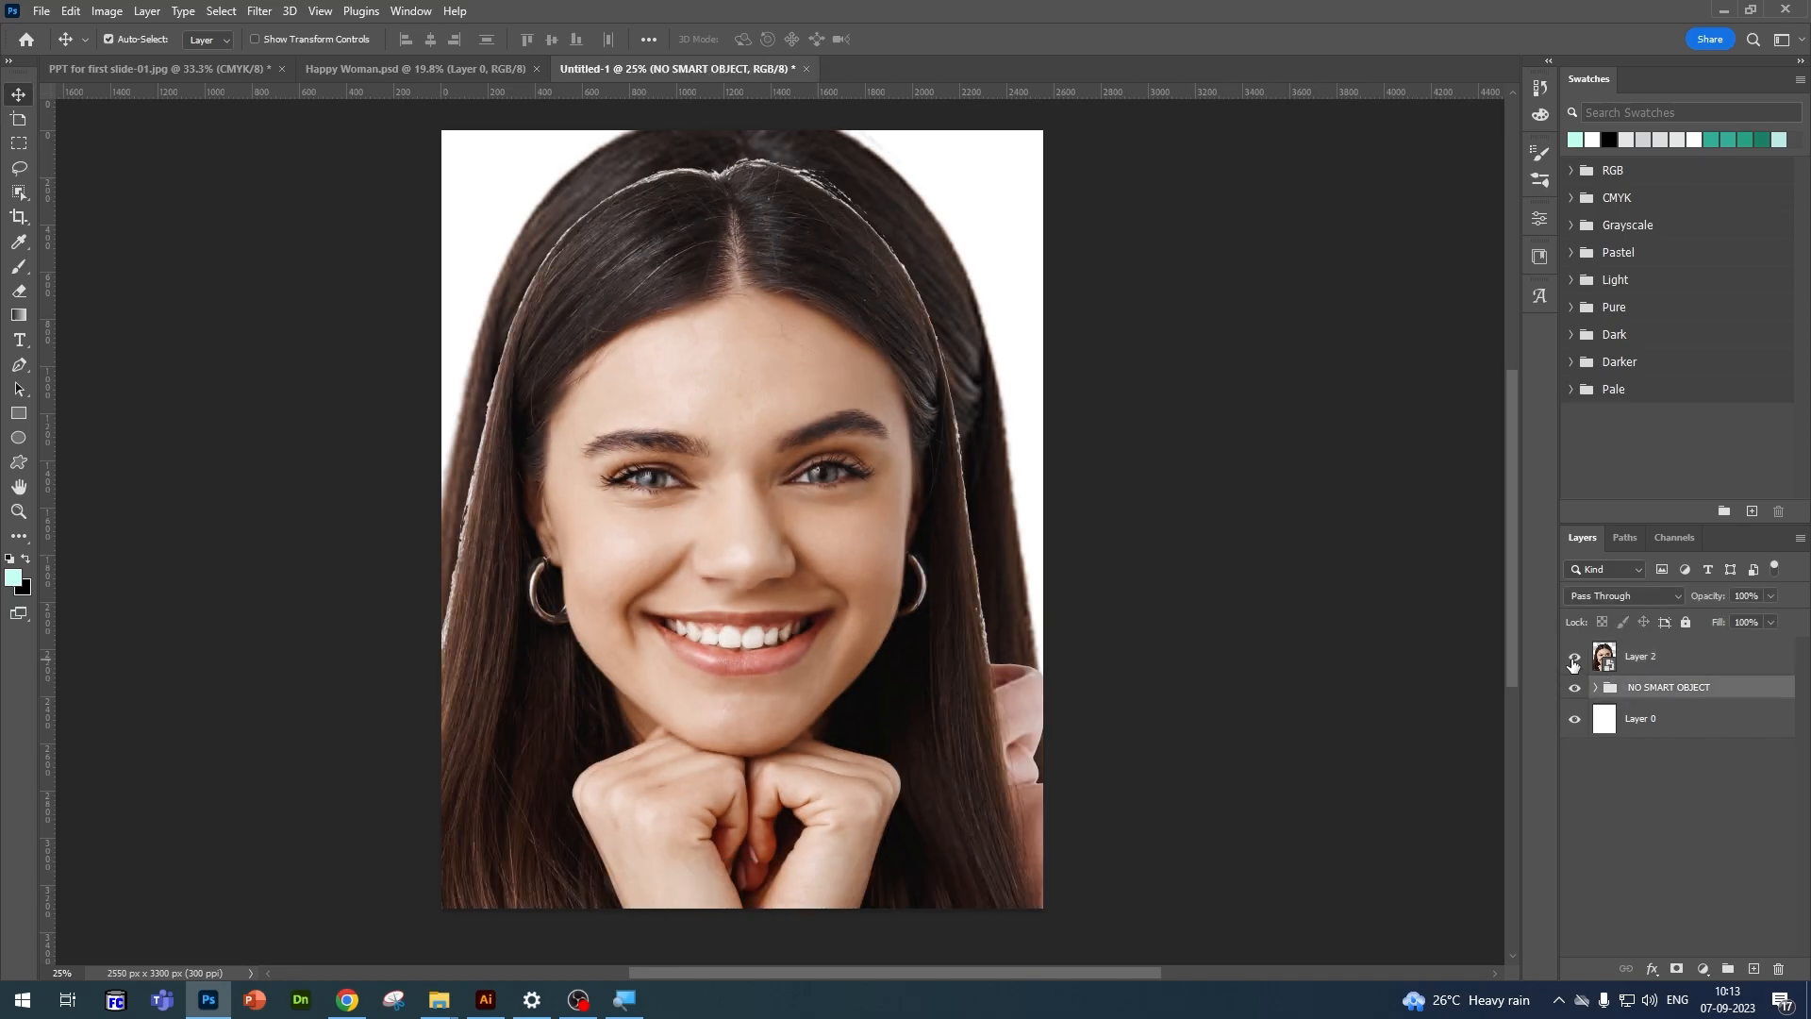
{"action": "left_click", "coordinate": [1574, 660]}
{"action": "left_click", "coordinate": [1574, 661]}
{"action": "left_click", "coordinate": [1574, 660]}
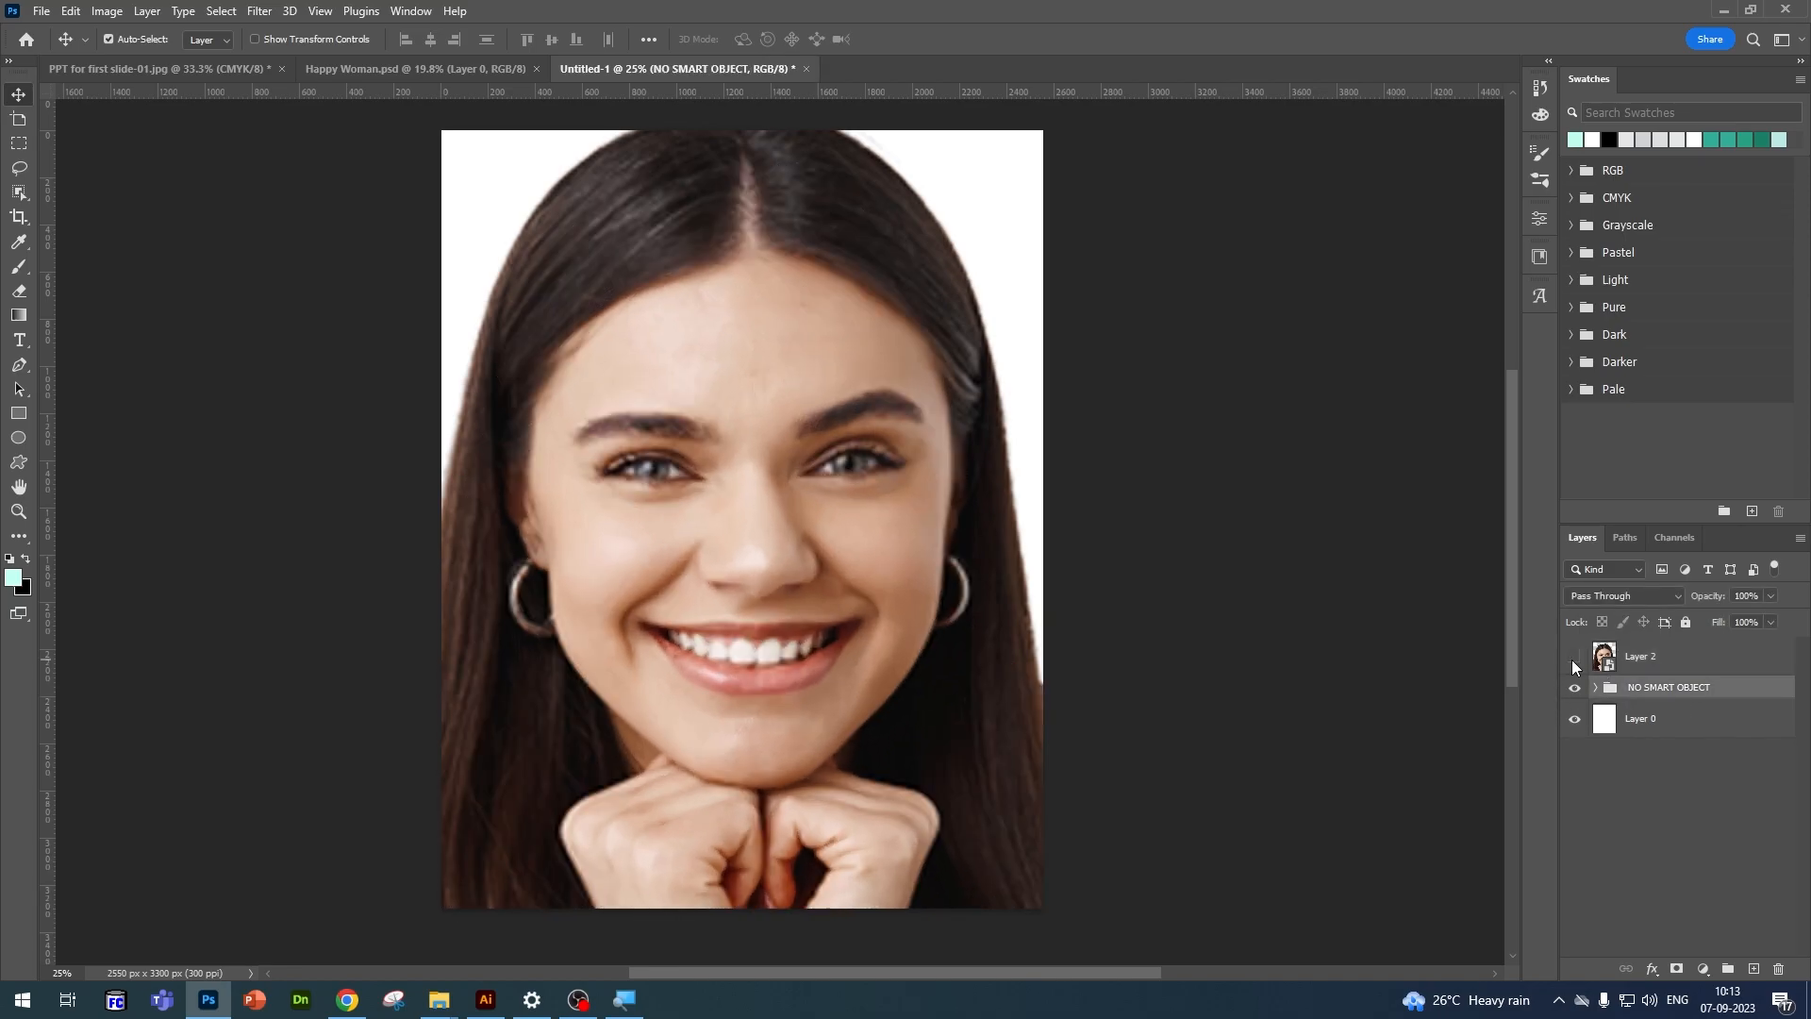
{"action": "left_click", "coordinate": [1574, 660]}
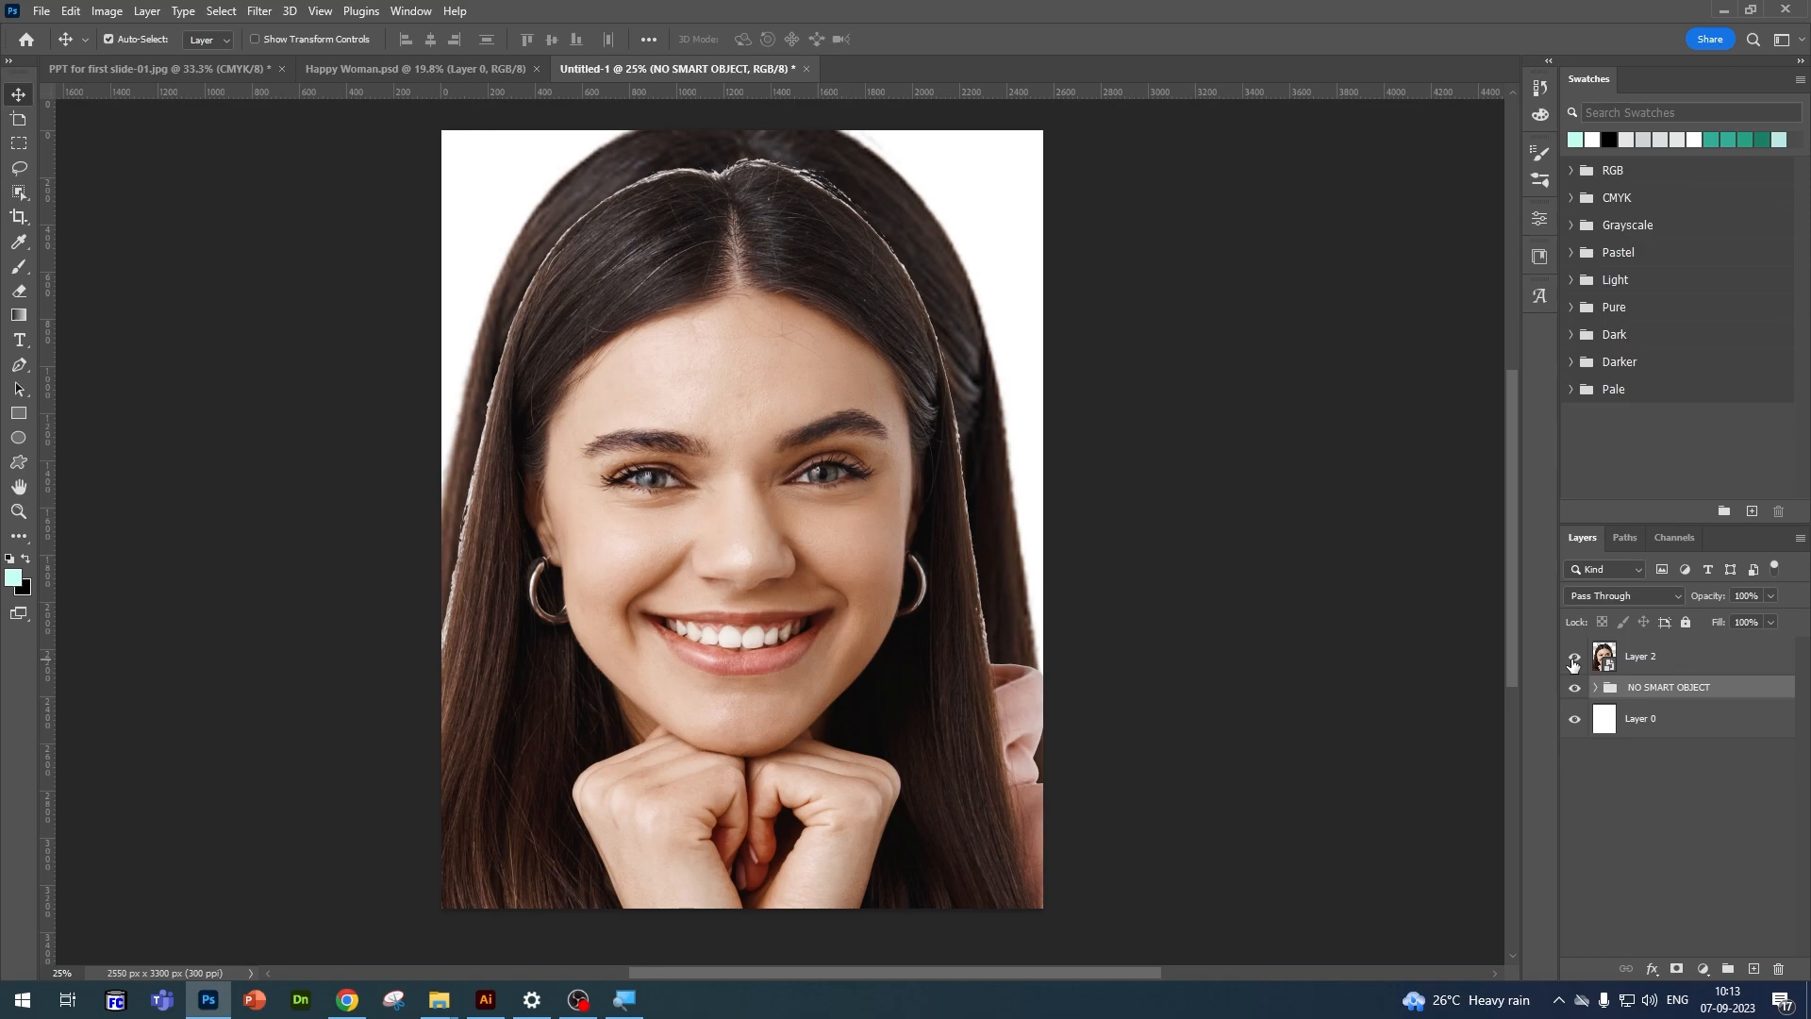
{"action": "left_click", "coordinate": [1604, 660]}
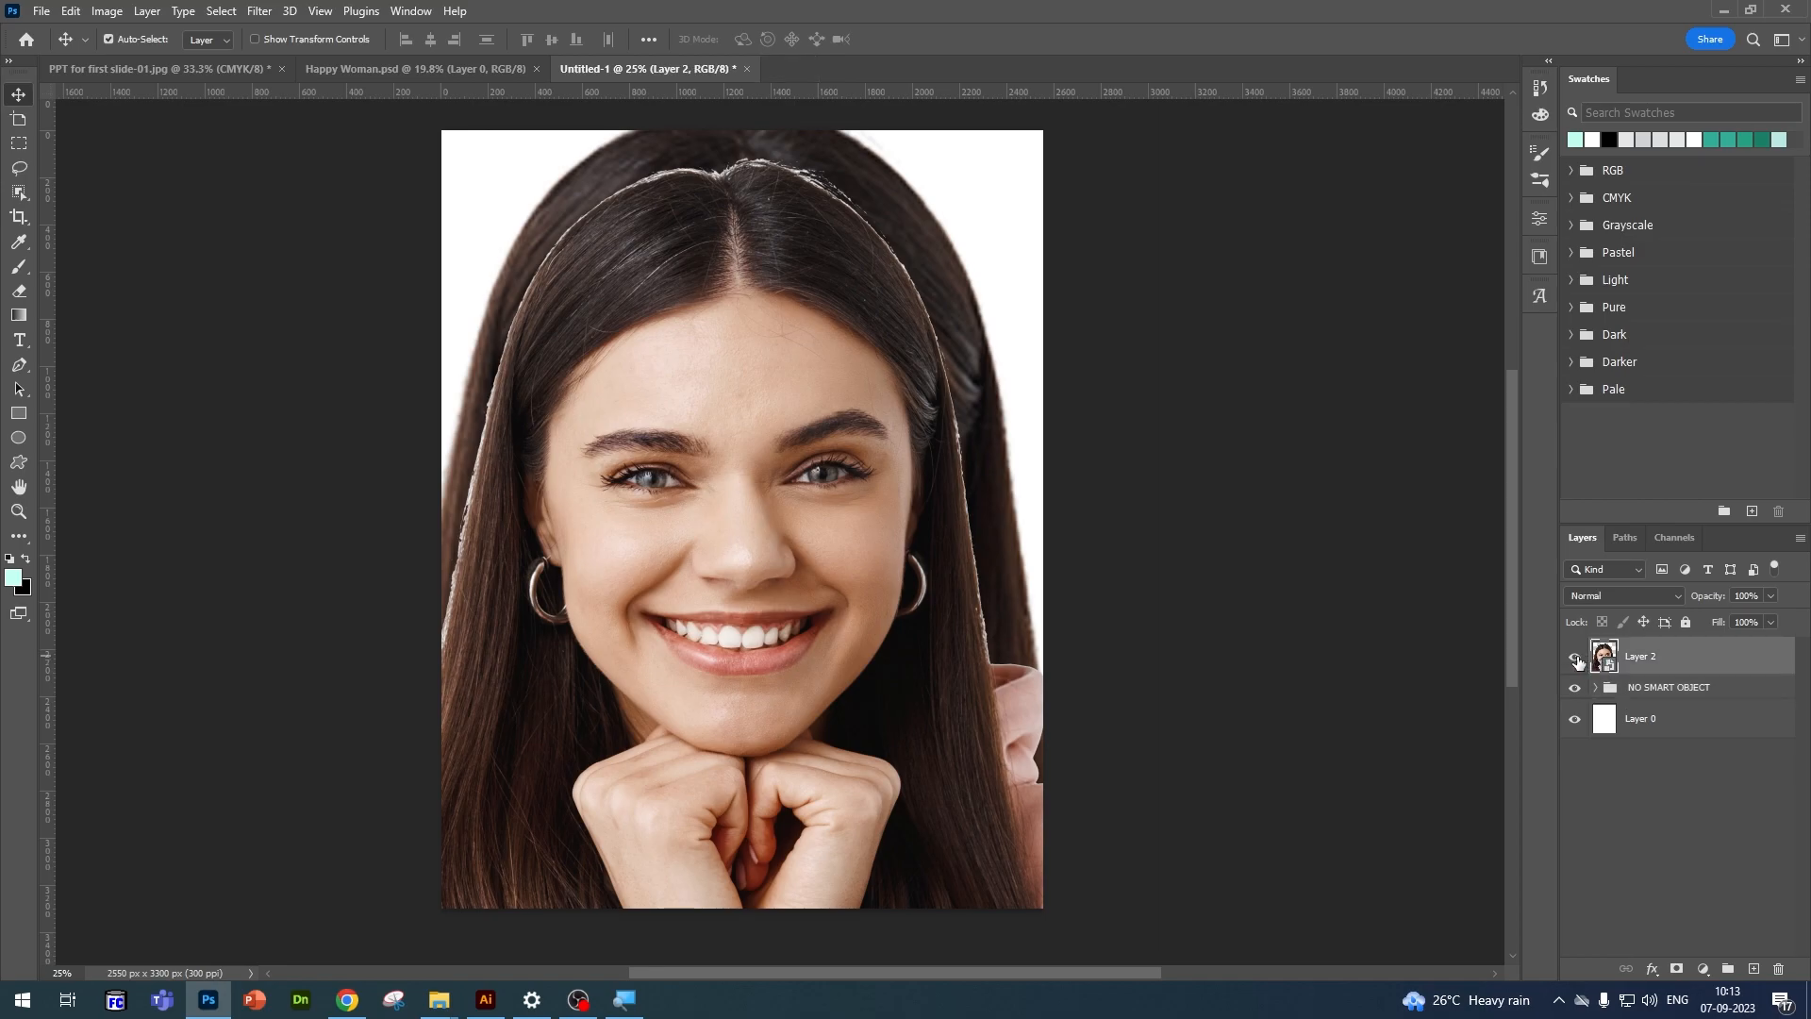
{"action": "left_click", "coordinate": [1574, 660]}
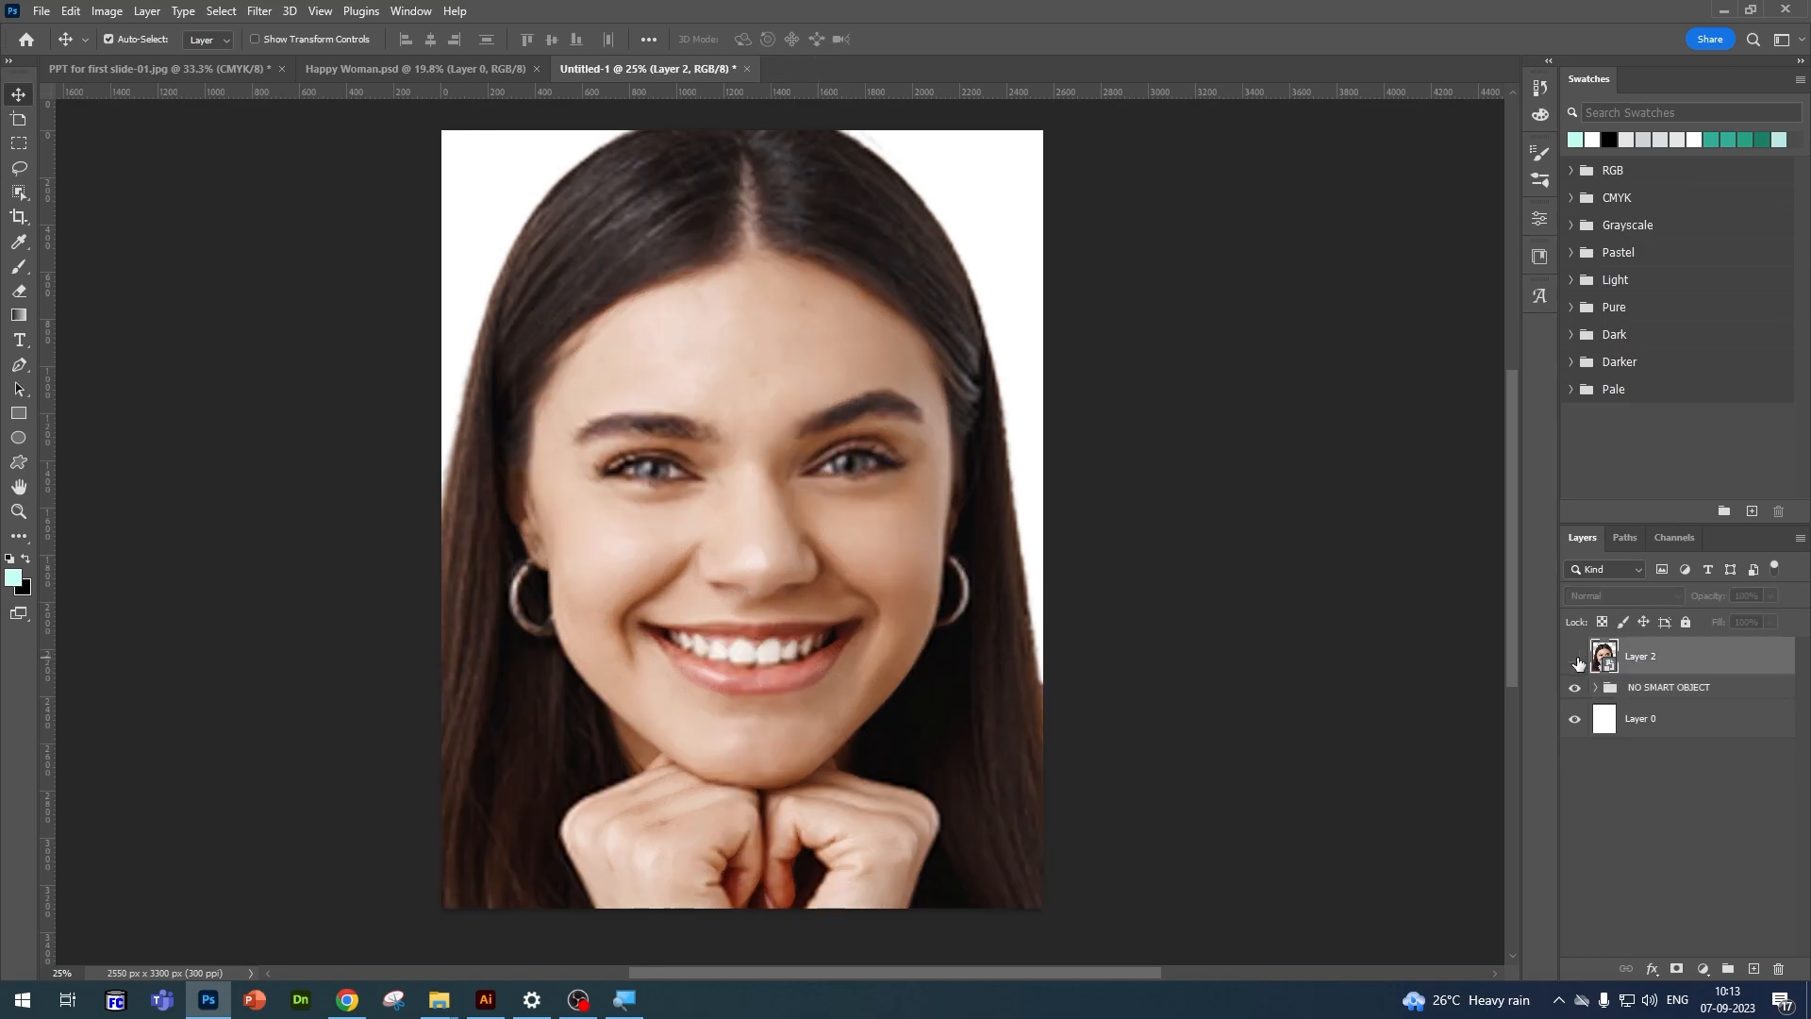
{"action": "left_click", "coordinate": [1655, 688]}
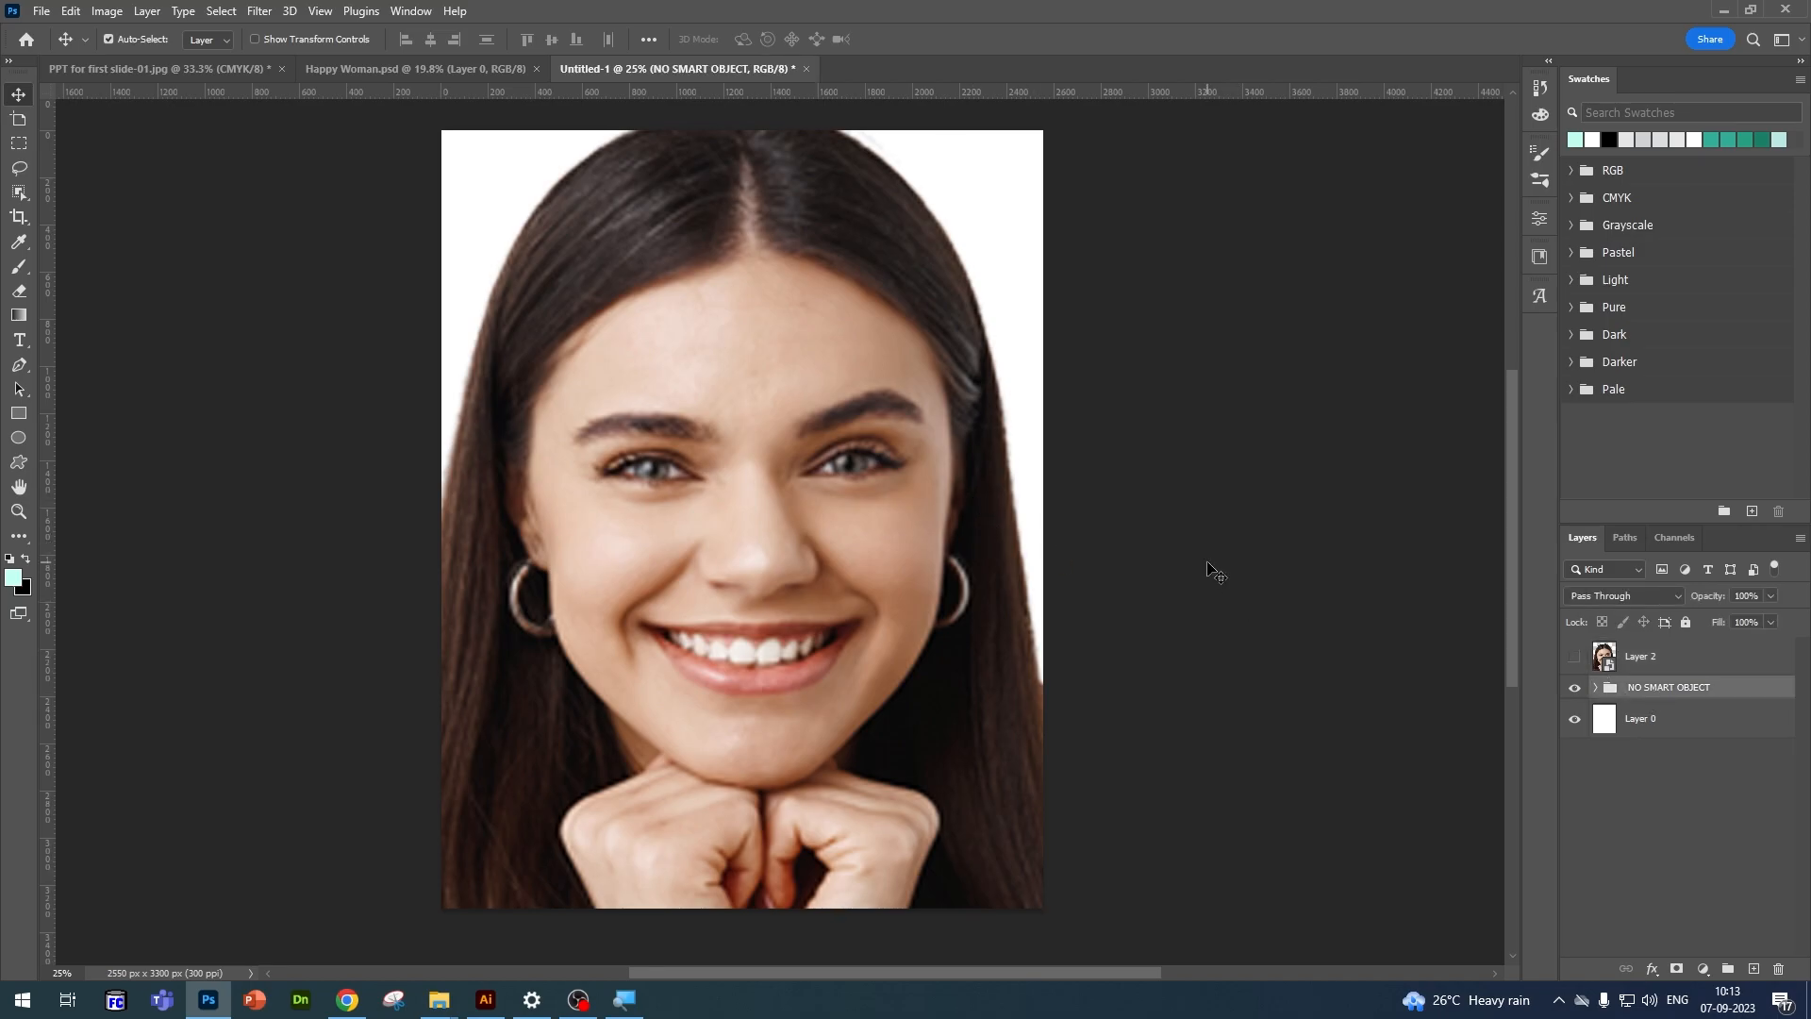
{"action": "left_click", "coordinate": [1574, 656]}
{"action": "left_click", "coordinate": [1639, 657]}
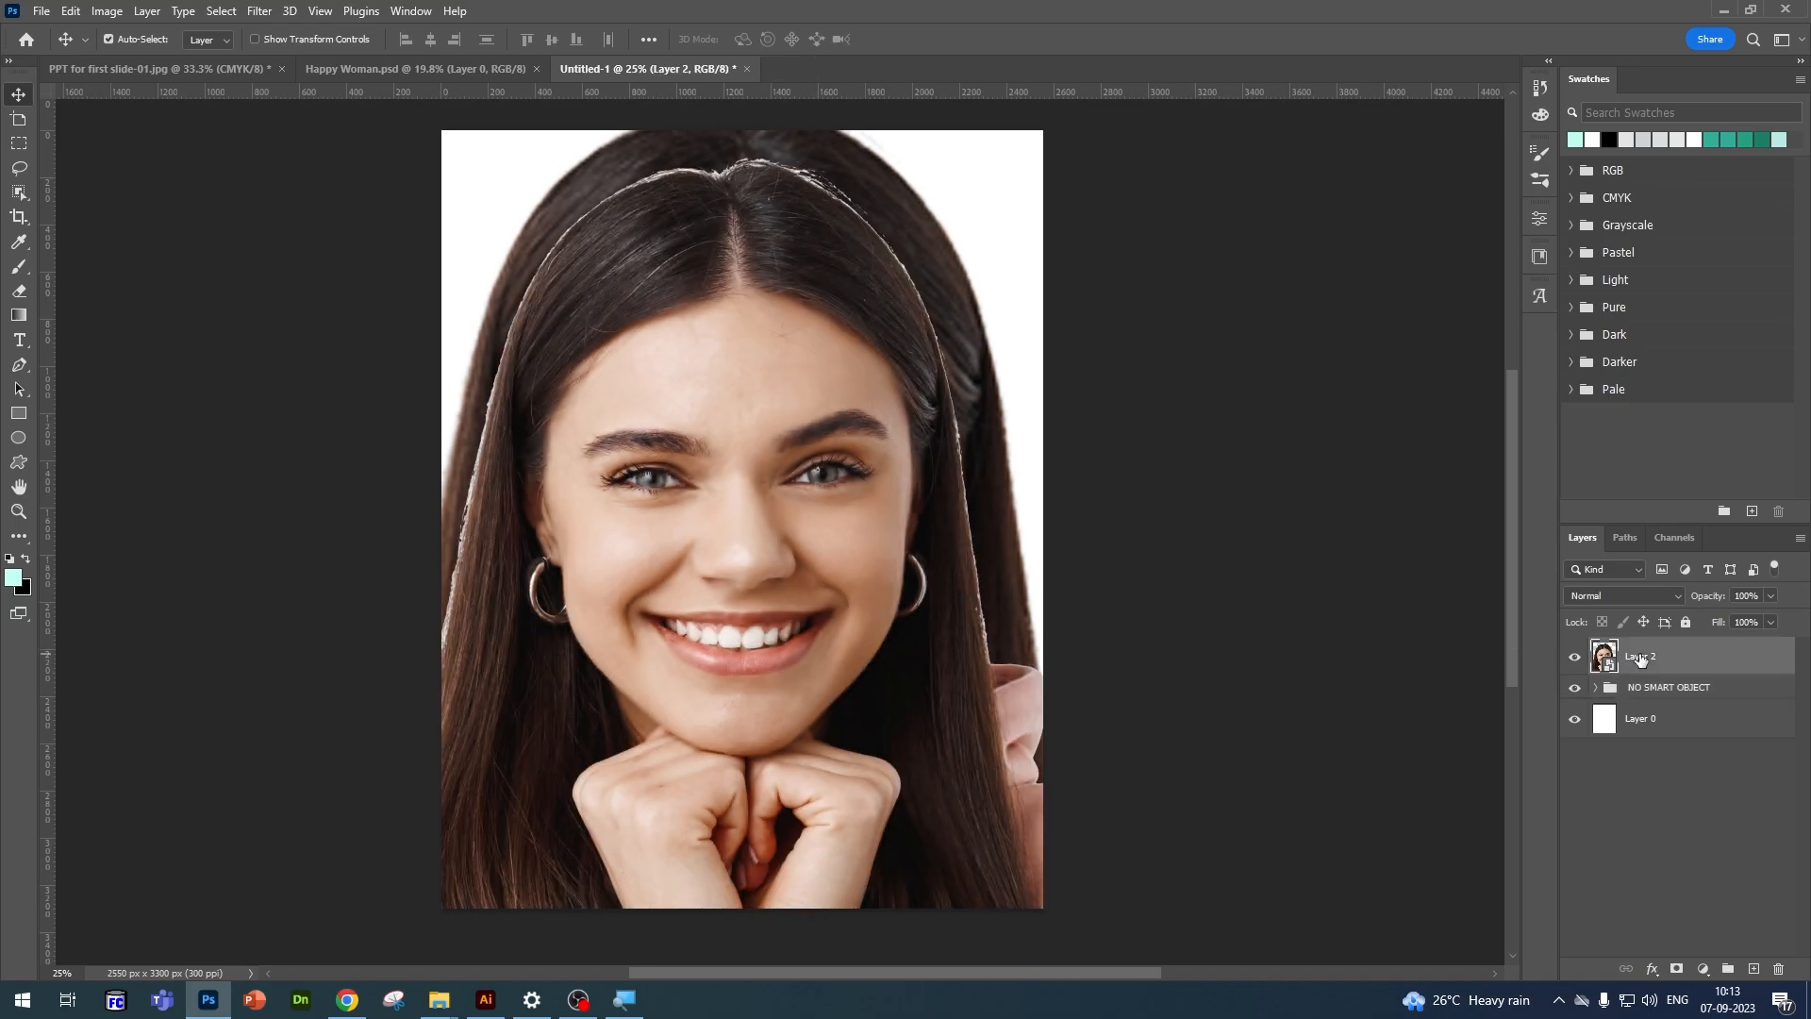
Step: Hide Layer 2 and the NO SMART OBJECT group, and place the Happy Woman PSD on the page as an embedded smart object
{"action": "left_click", "coordinate": [1574, 658]}
{"action": "left_click", "coordinate": [1574, 688]}
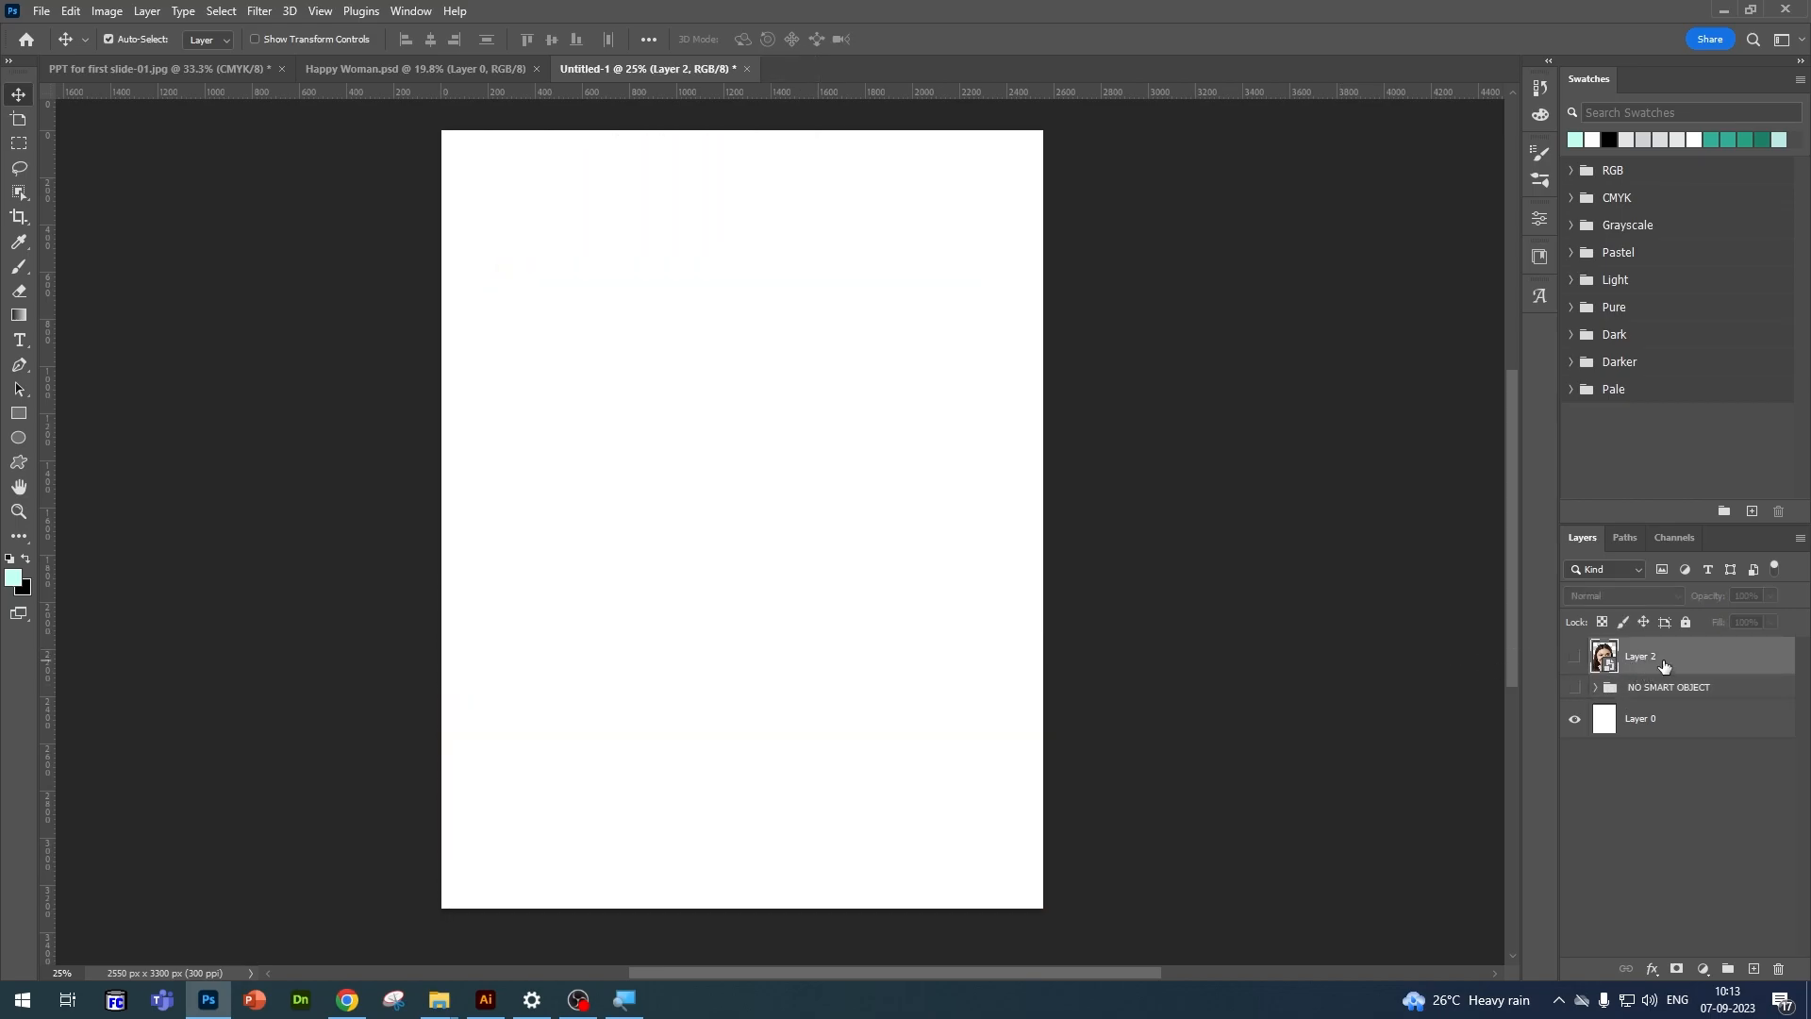
{"action": "left_click", "coordinate": [40, 13]}
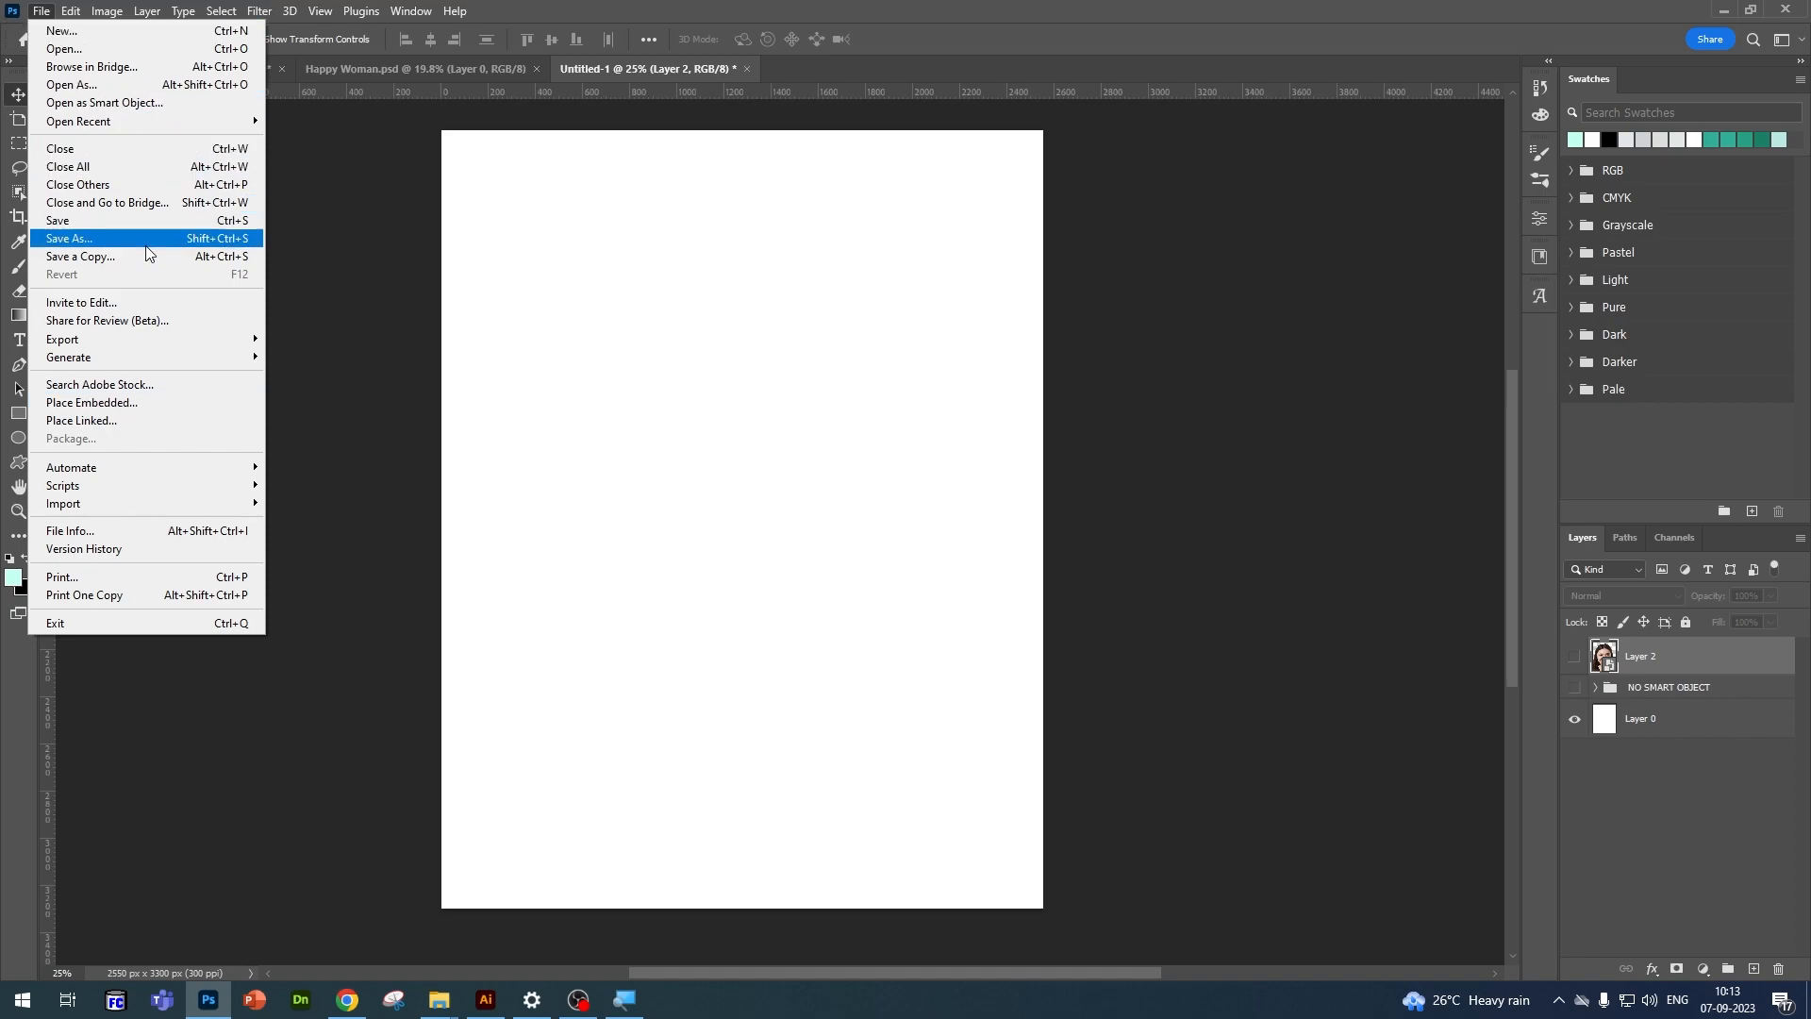
{"action": "left_click", "coordinate": [151, 407]}
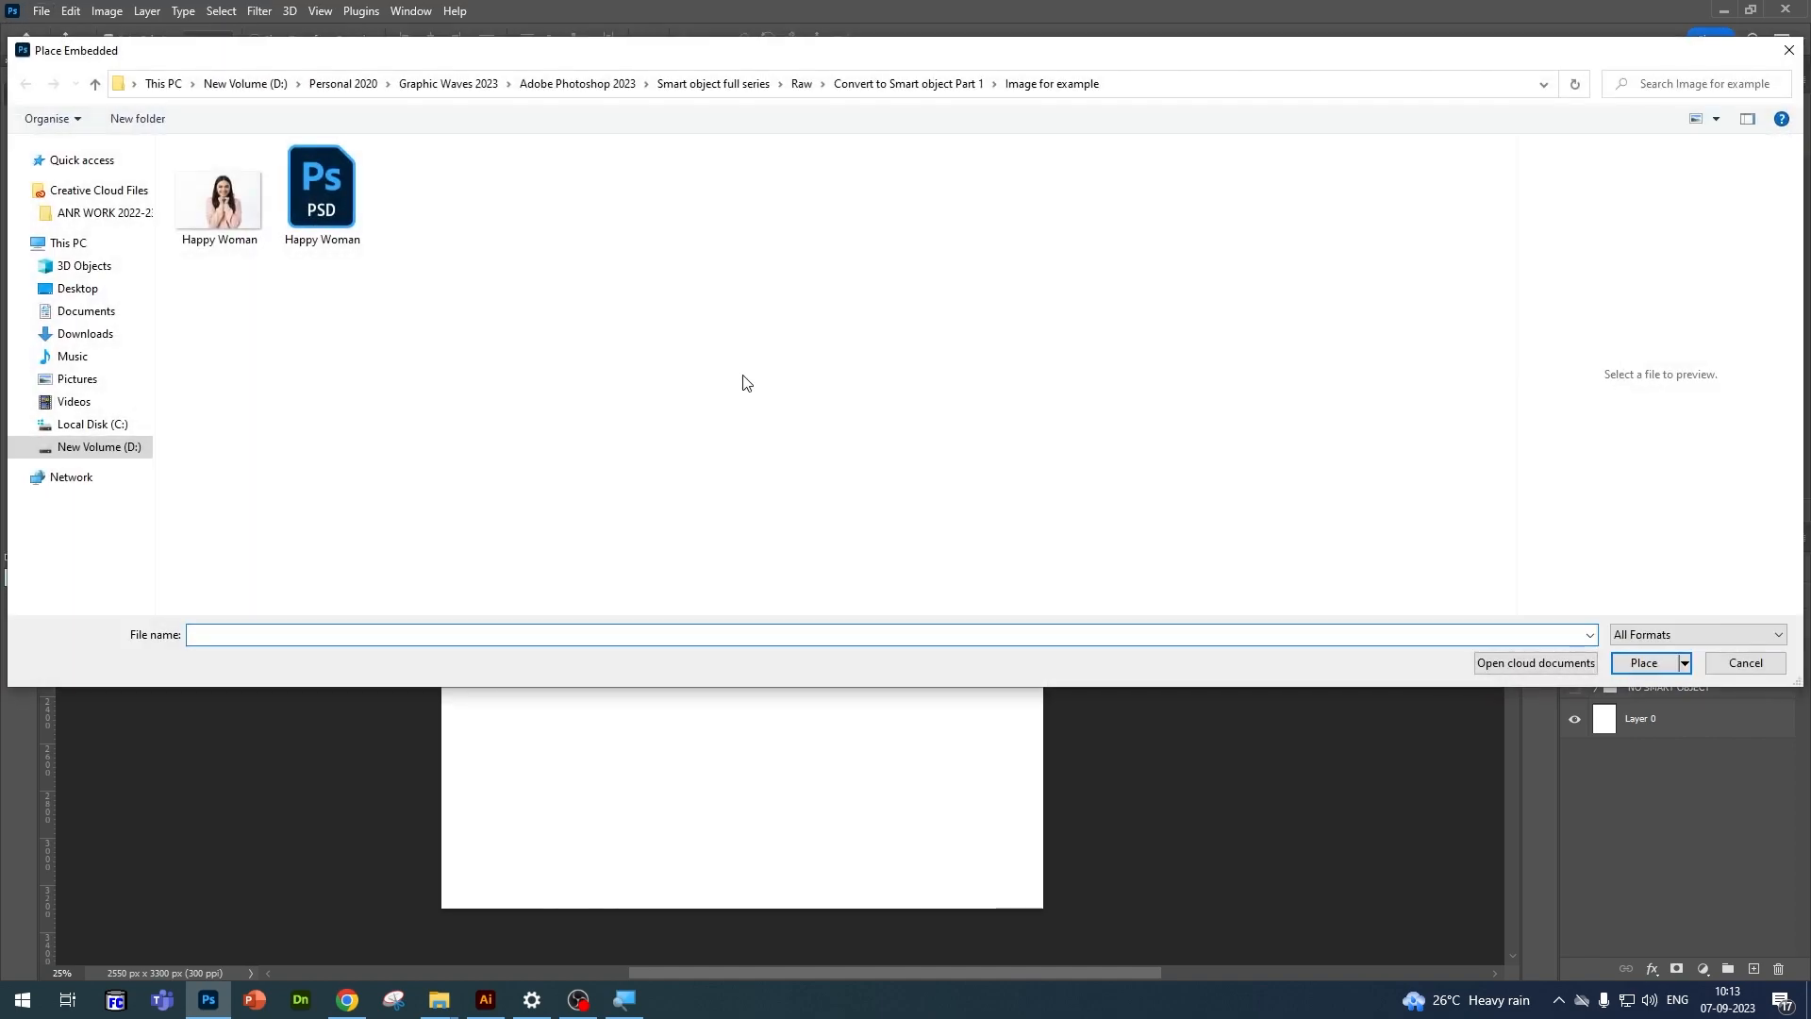
{"action": "left_click", "coordinate": [330, 191]}
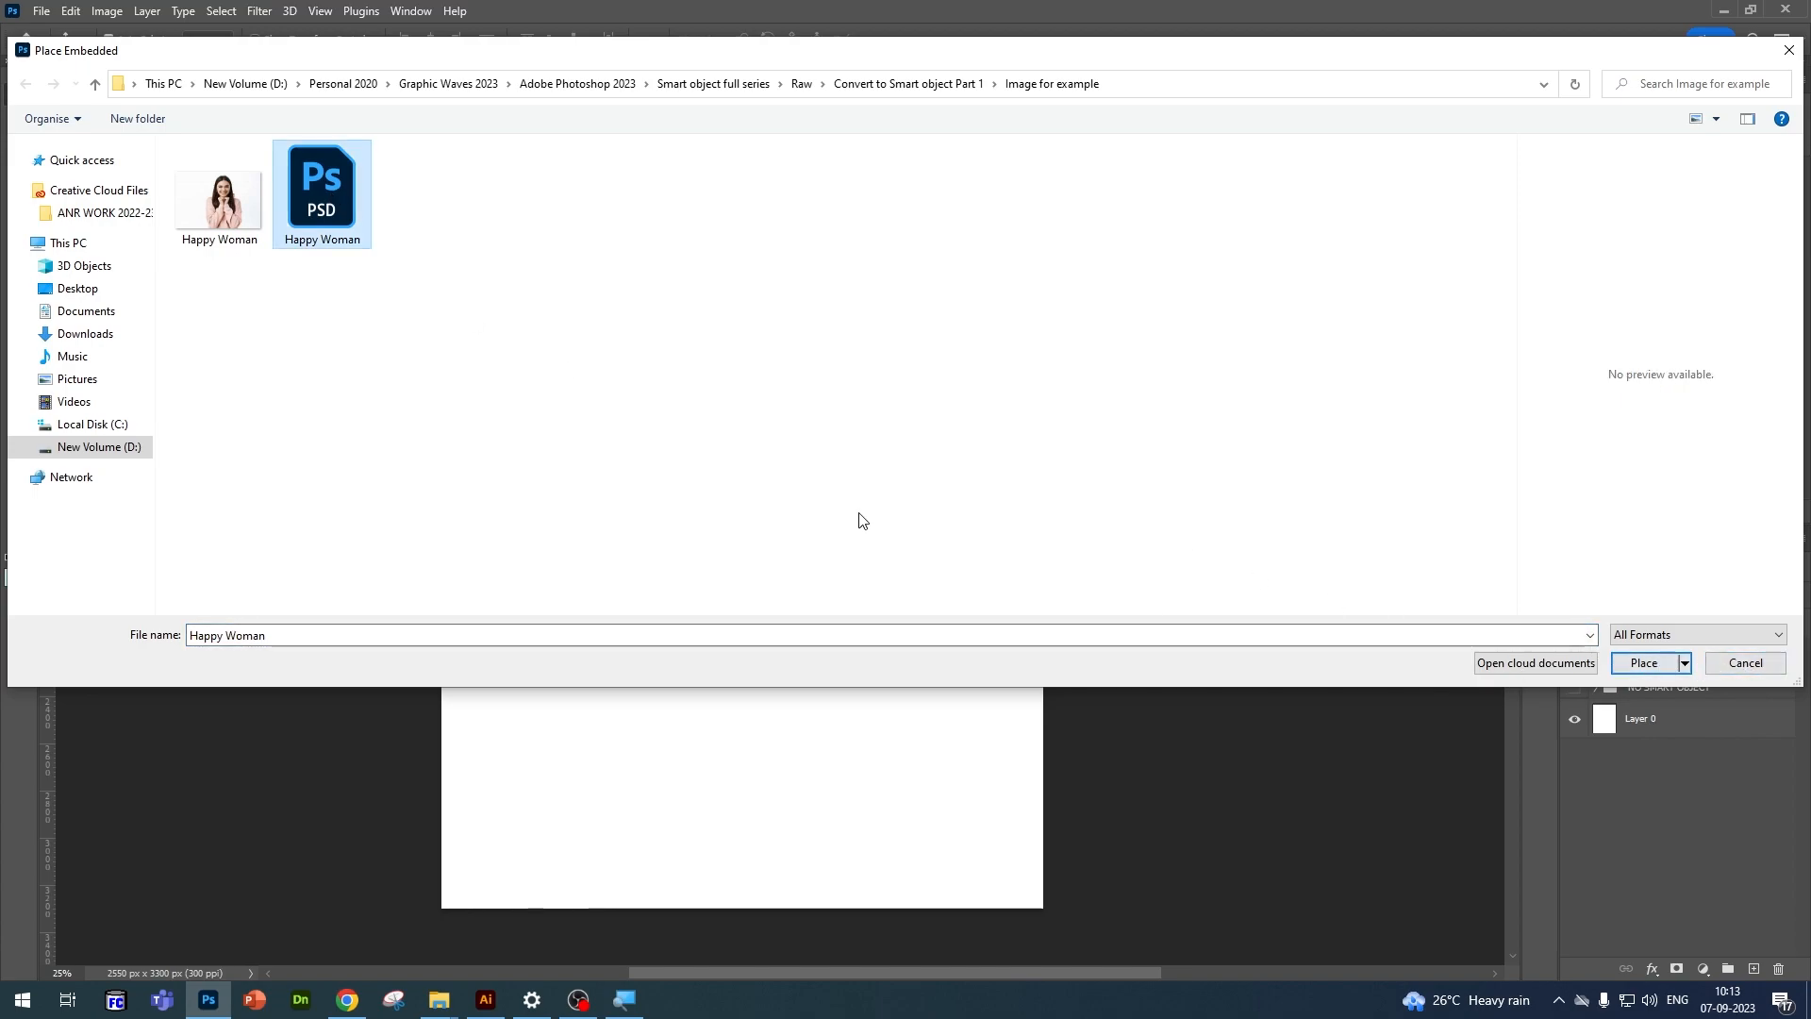
{"action": "left_click", "coordinate": [1651, 663]}
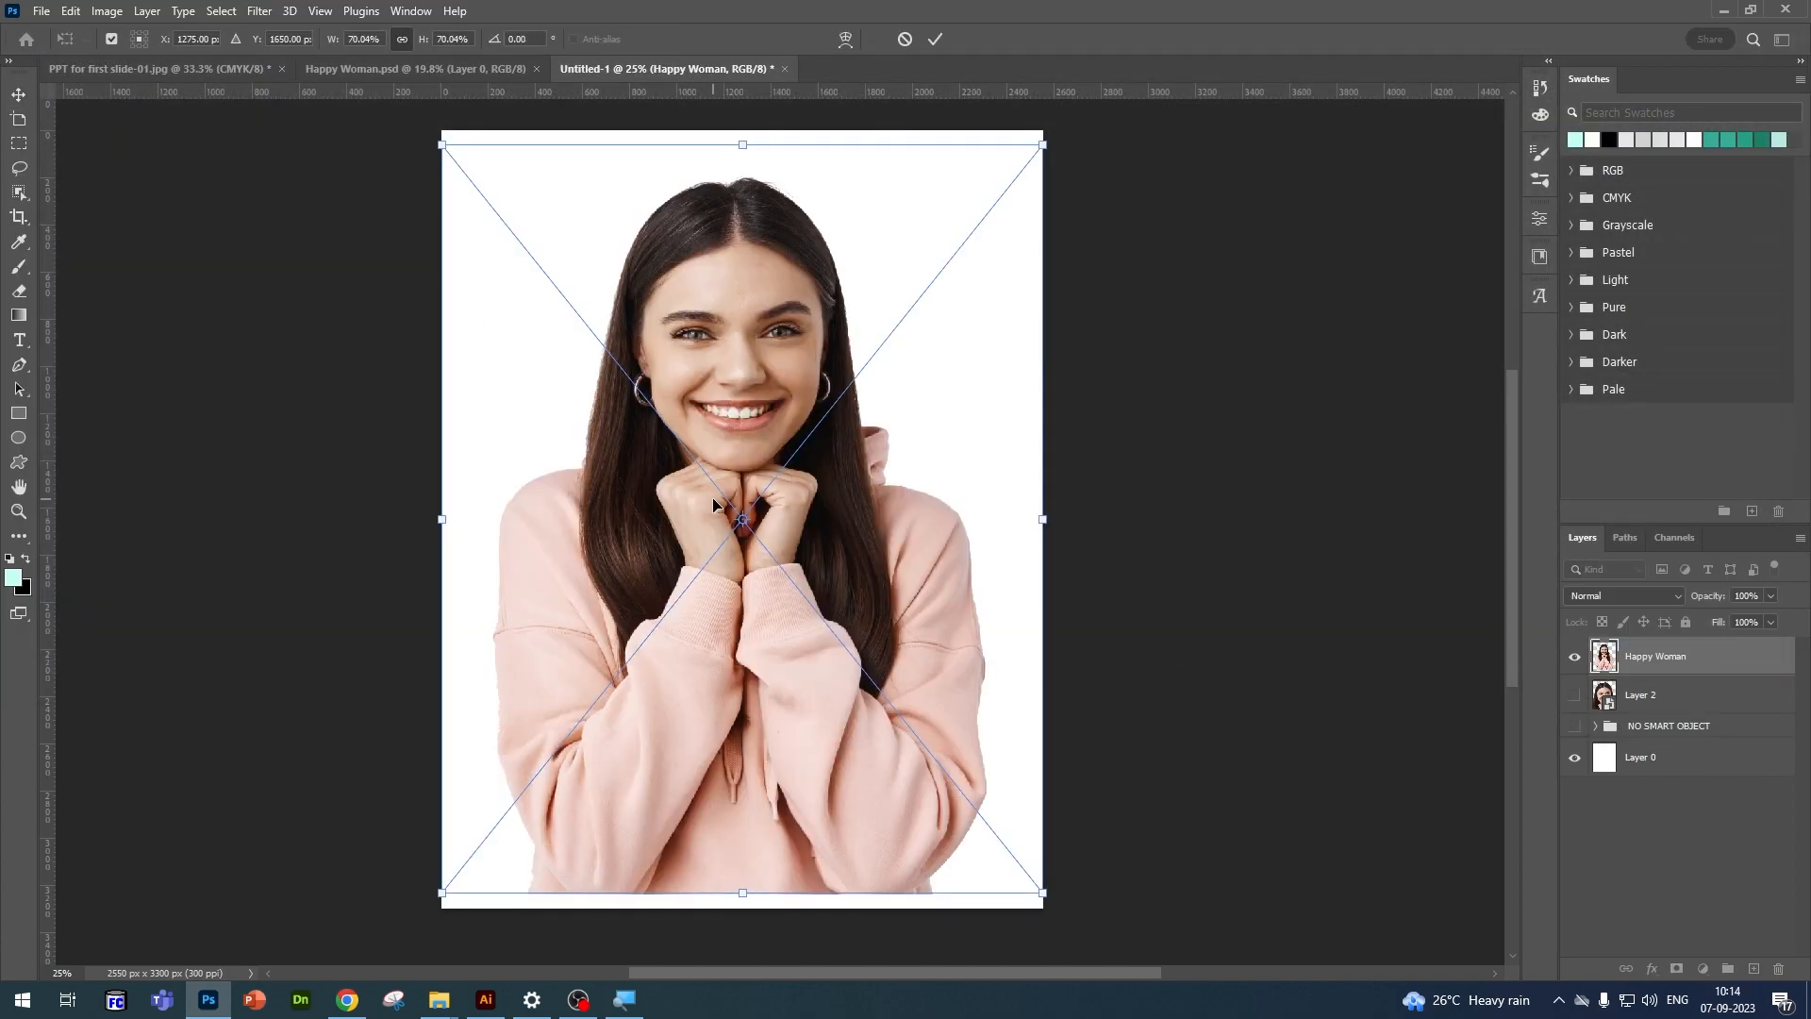
{"action": "key", "text": "Return"}
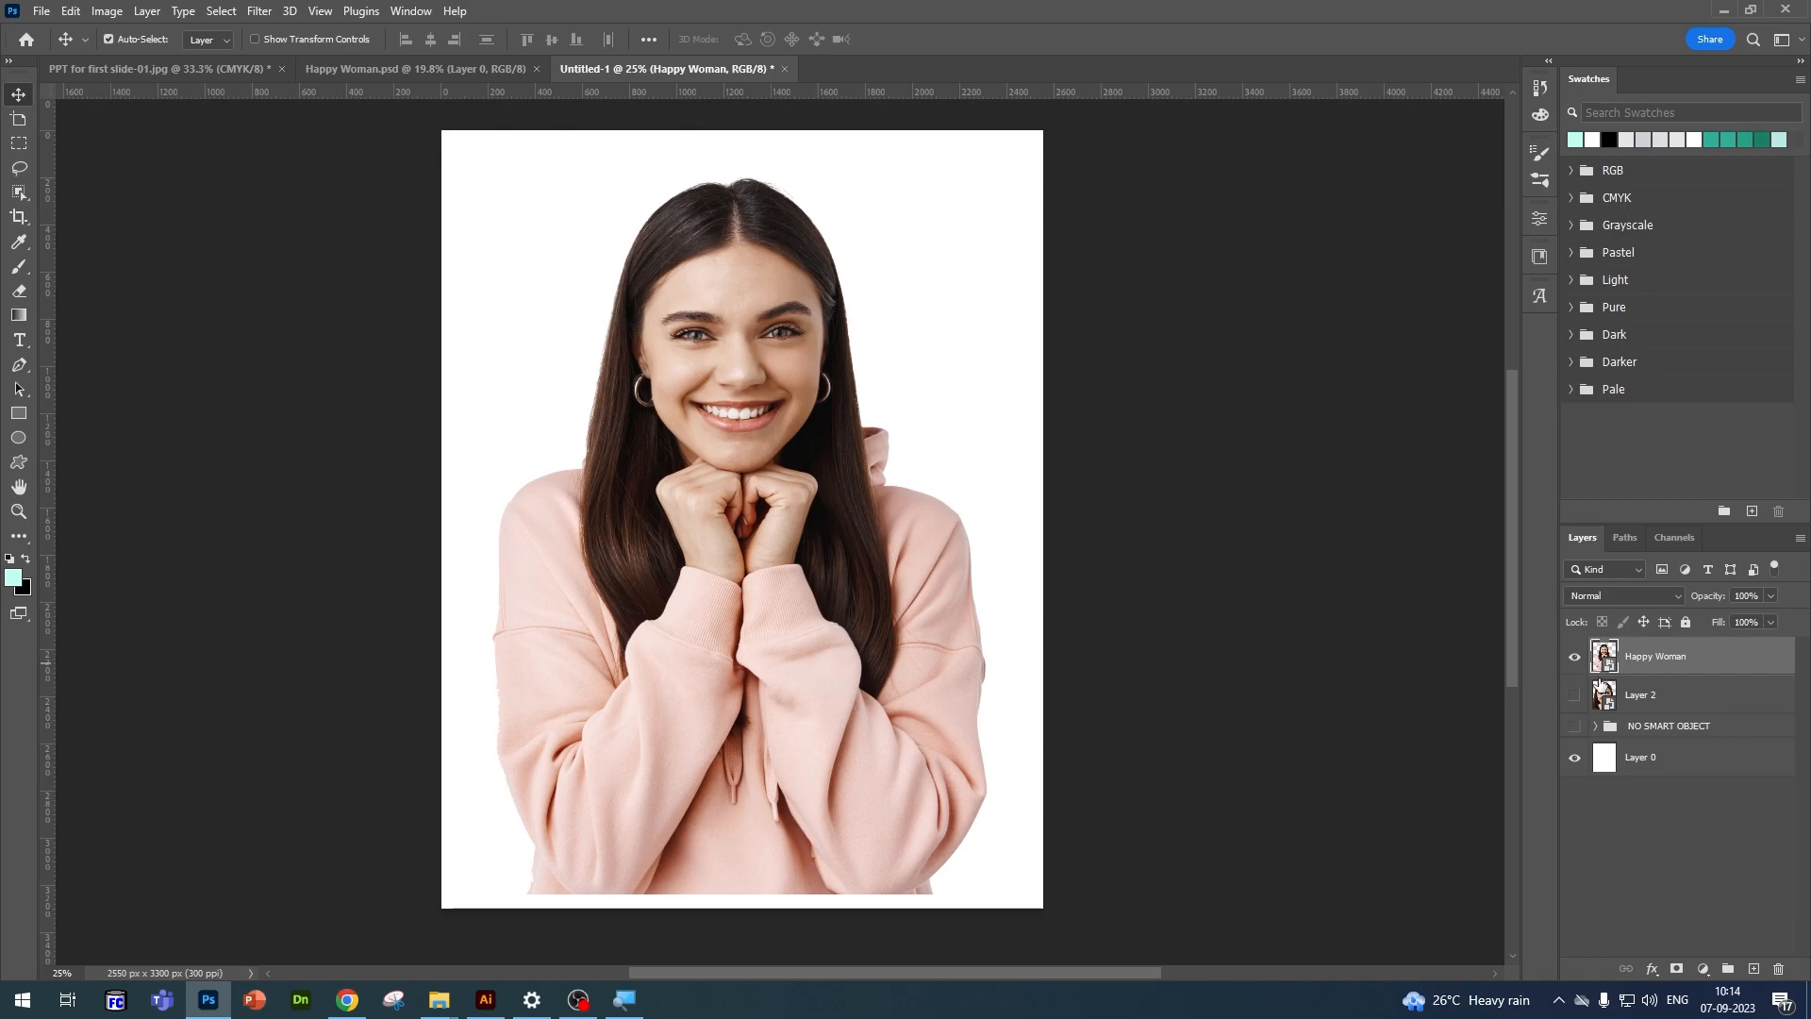
{"action": "left_click", "coordinate": [1681, 703]}
{"action": "right_click", "coordinate": [1681, 703]}
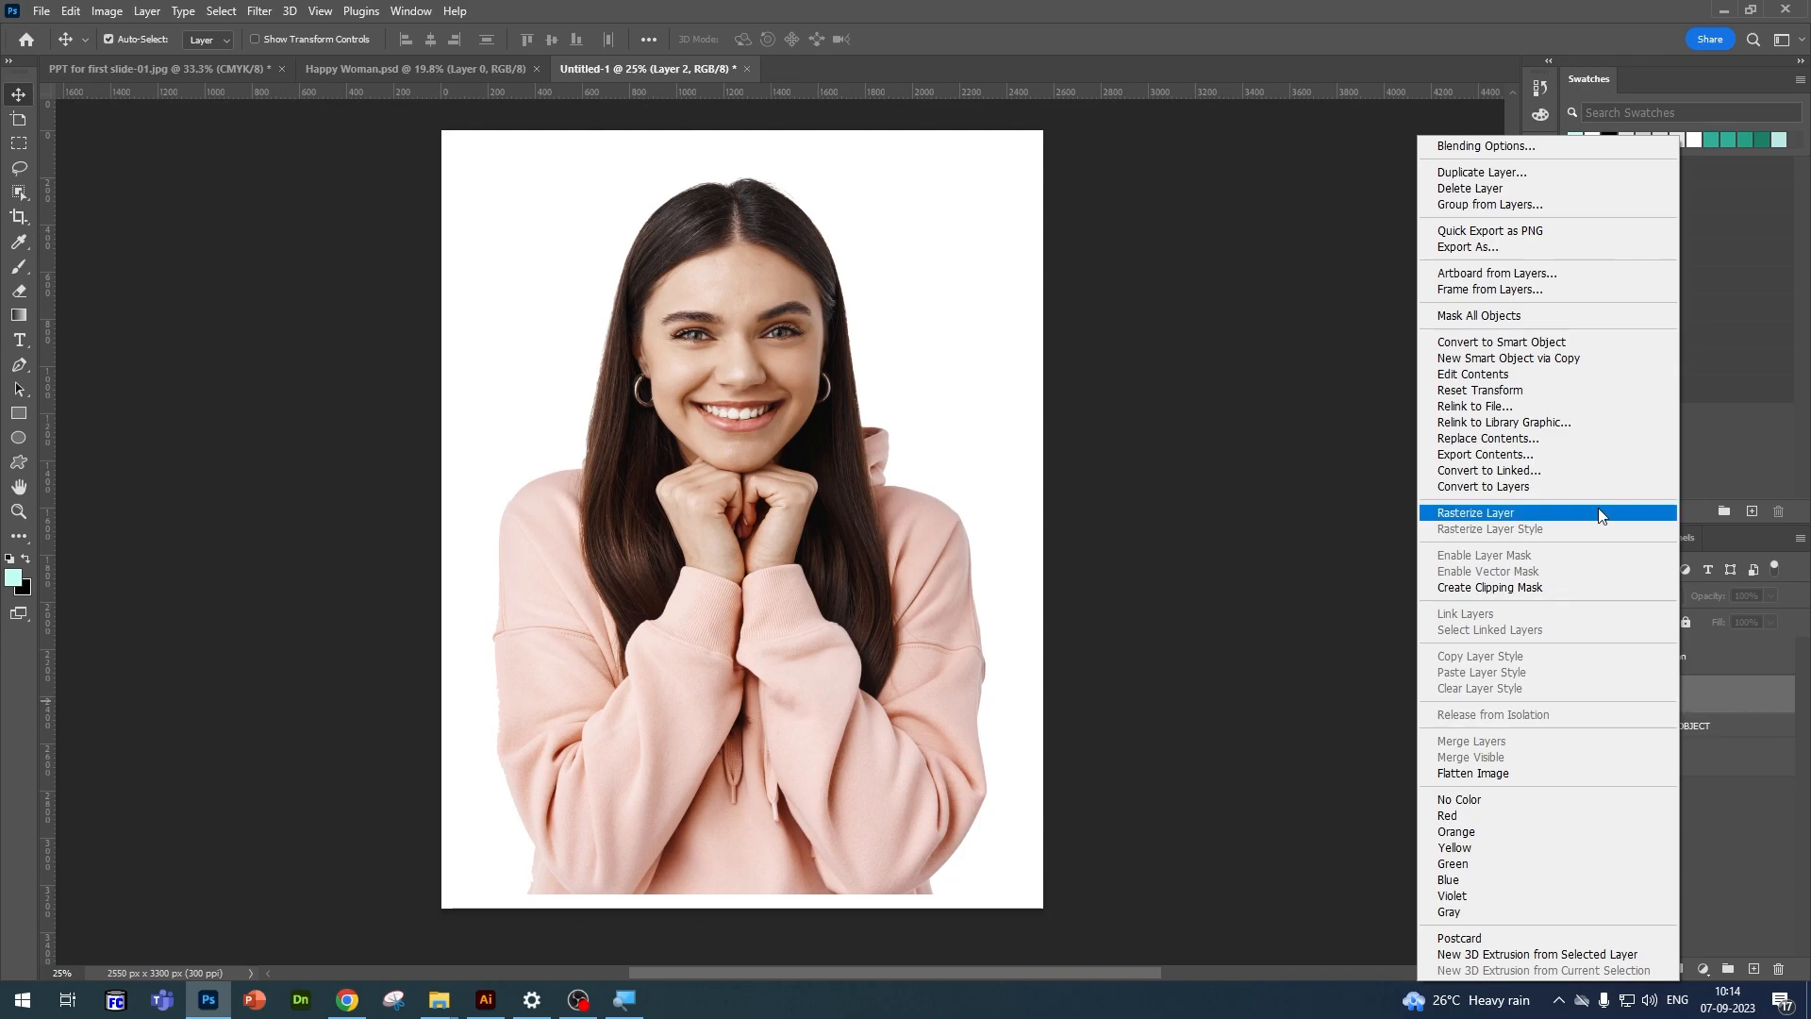
{"action": "left_click", "coordinate": [1717, 704]}
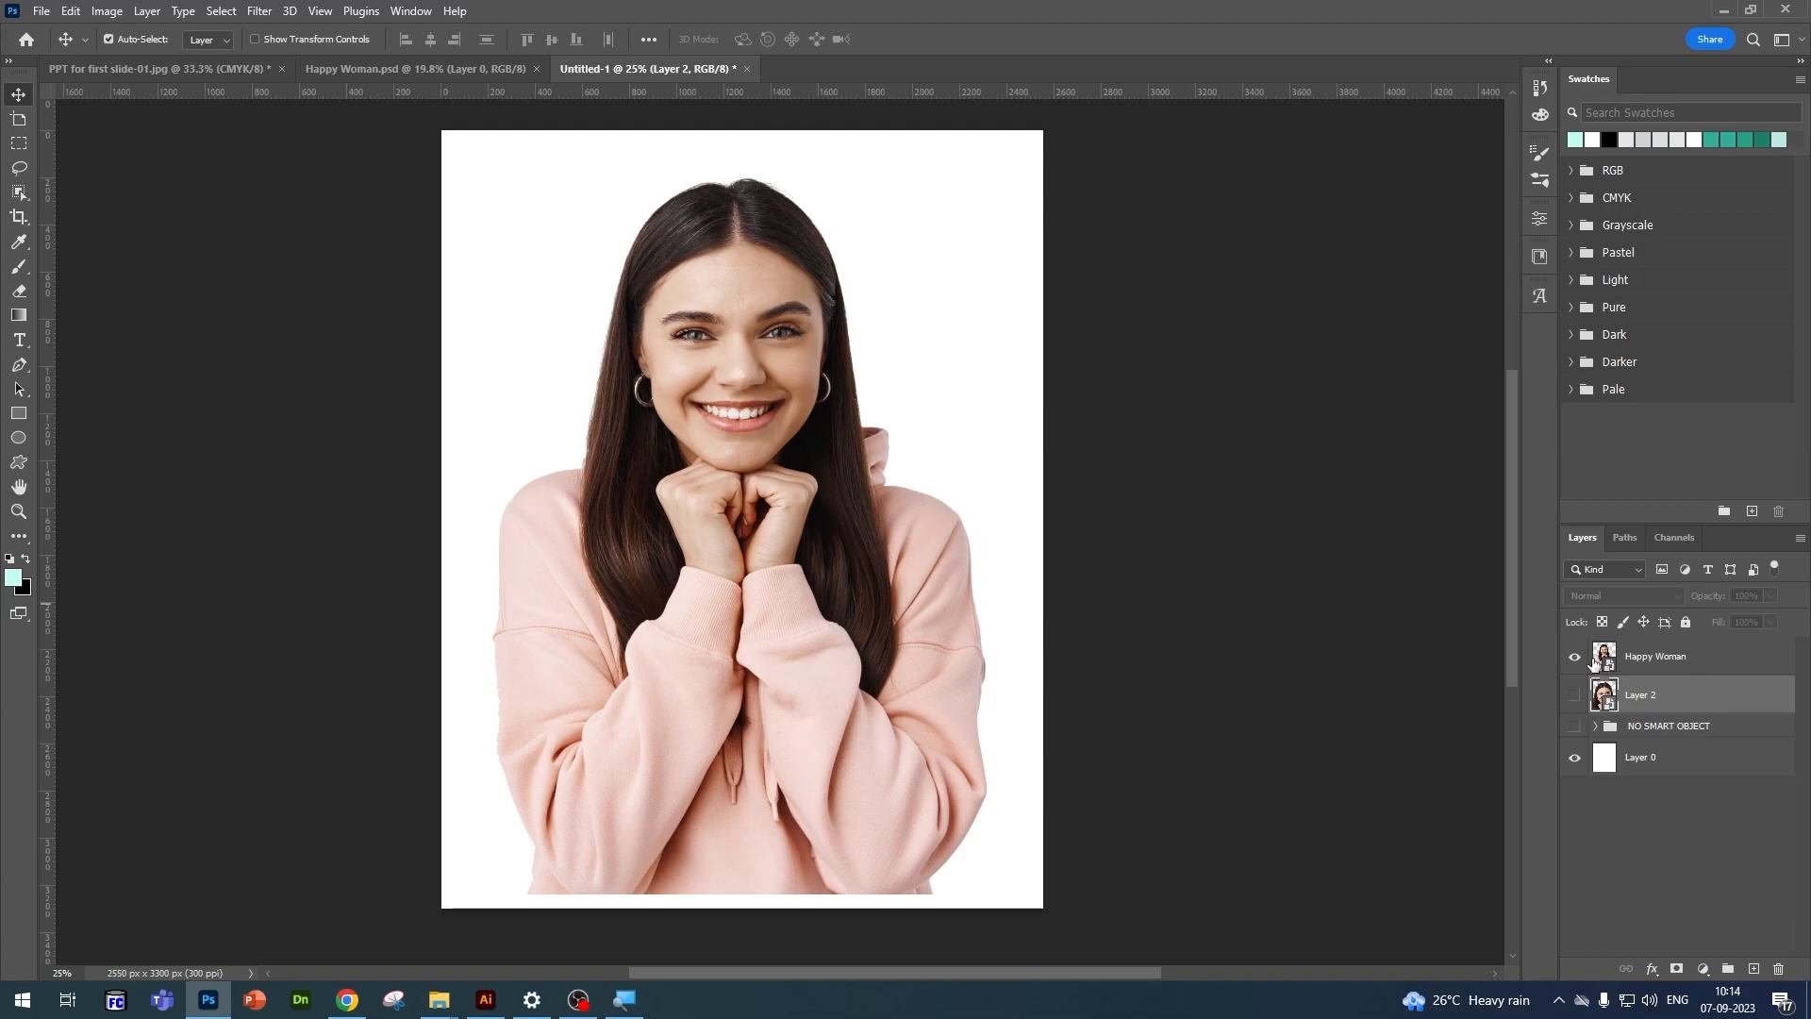
{"action": "left_click", "coordinate": [1650, 669]}
{"action": "key", "text": "ctrl+t"}
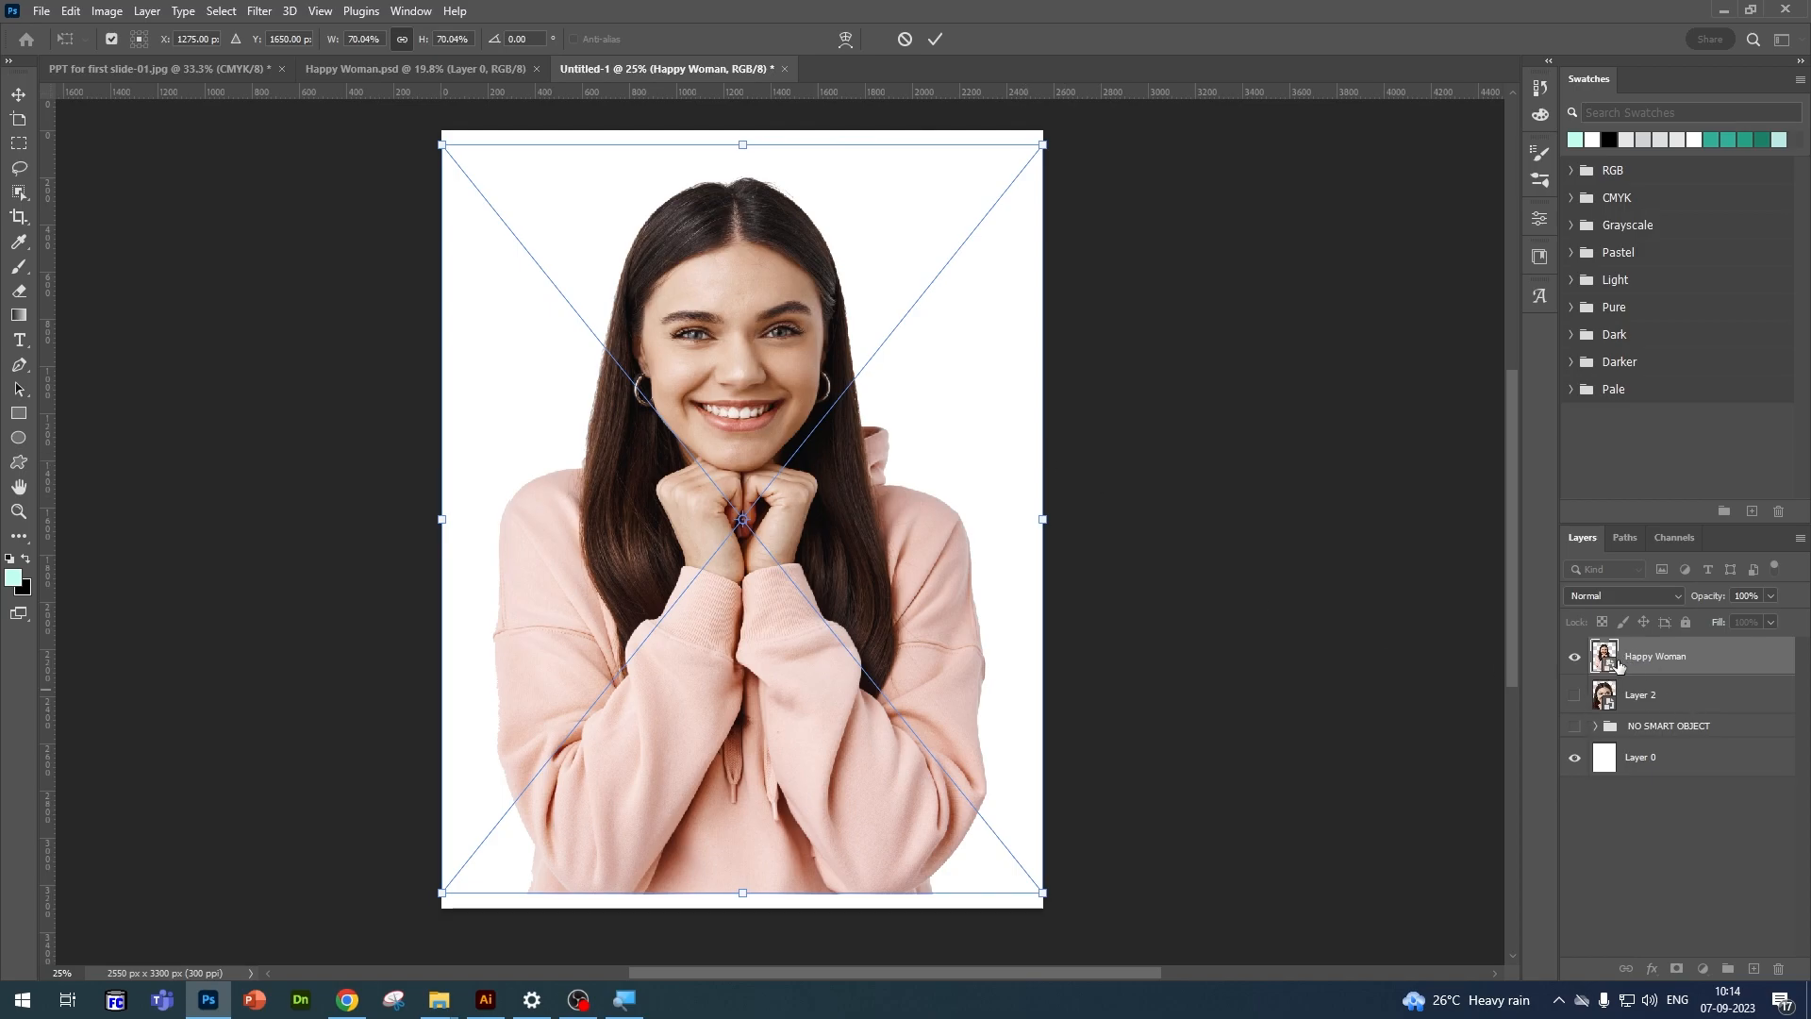
{"action": "key", "text": "Return"}
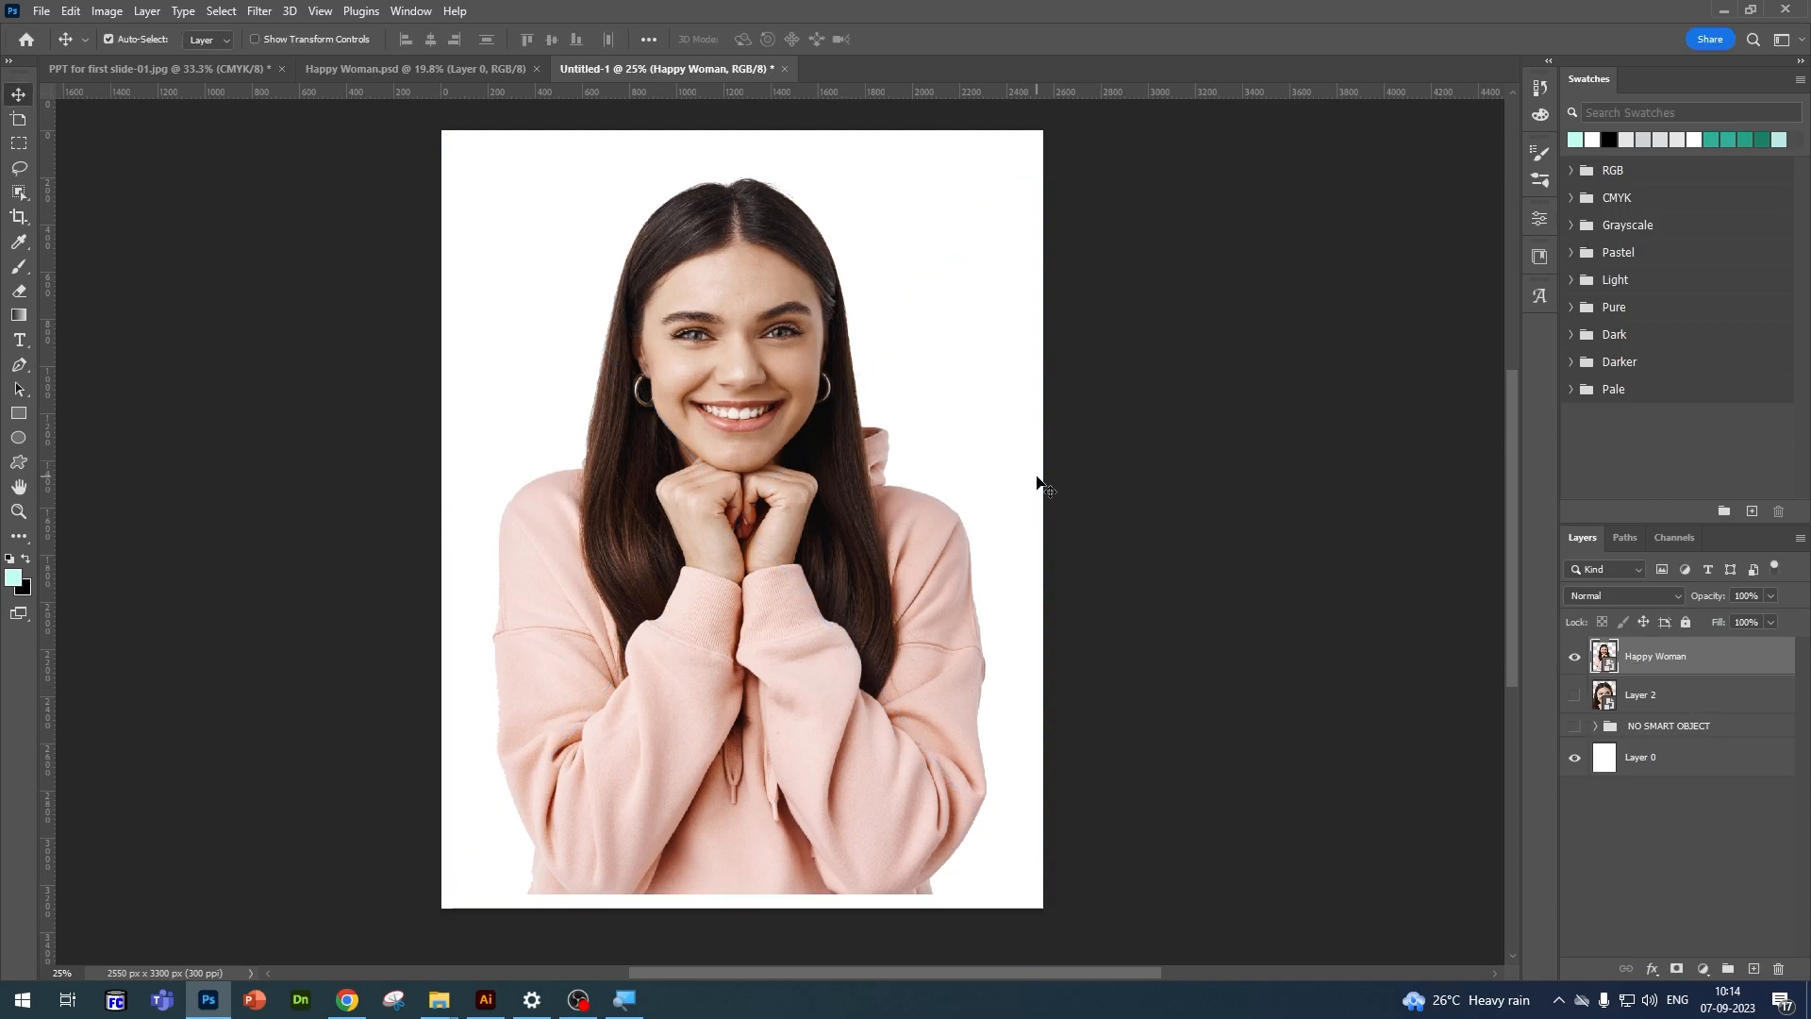
{"action": "left_click", "coordinate": [71, 11]}
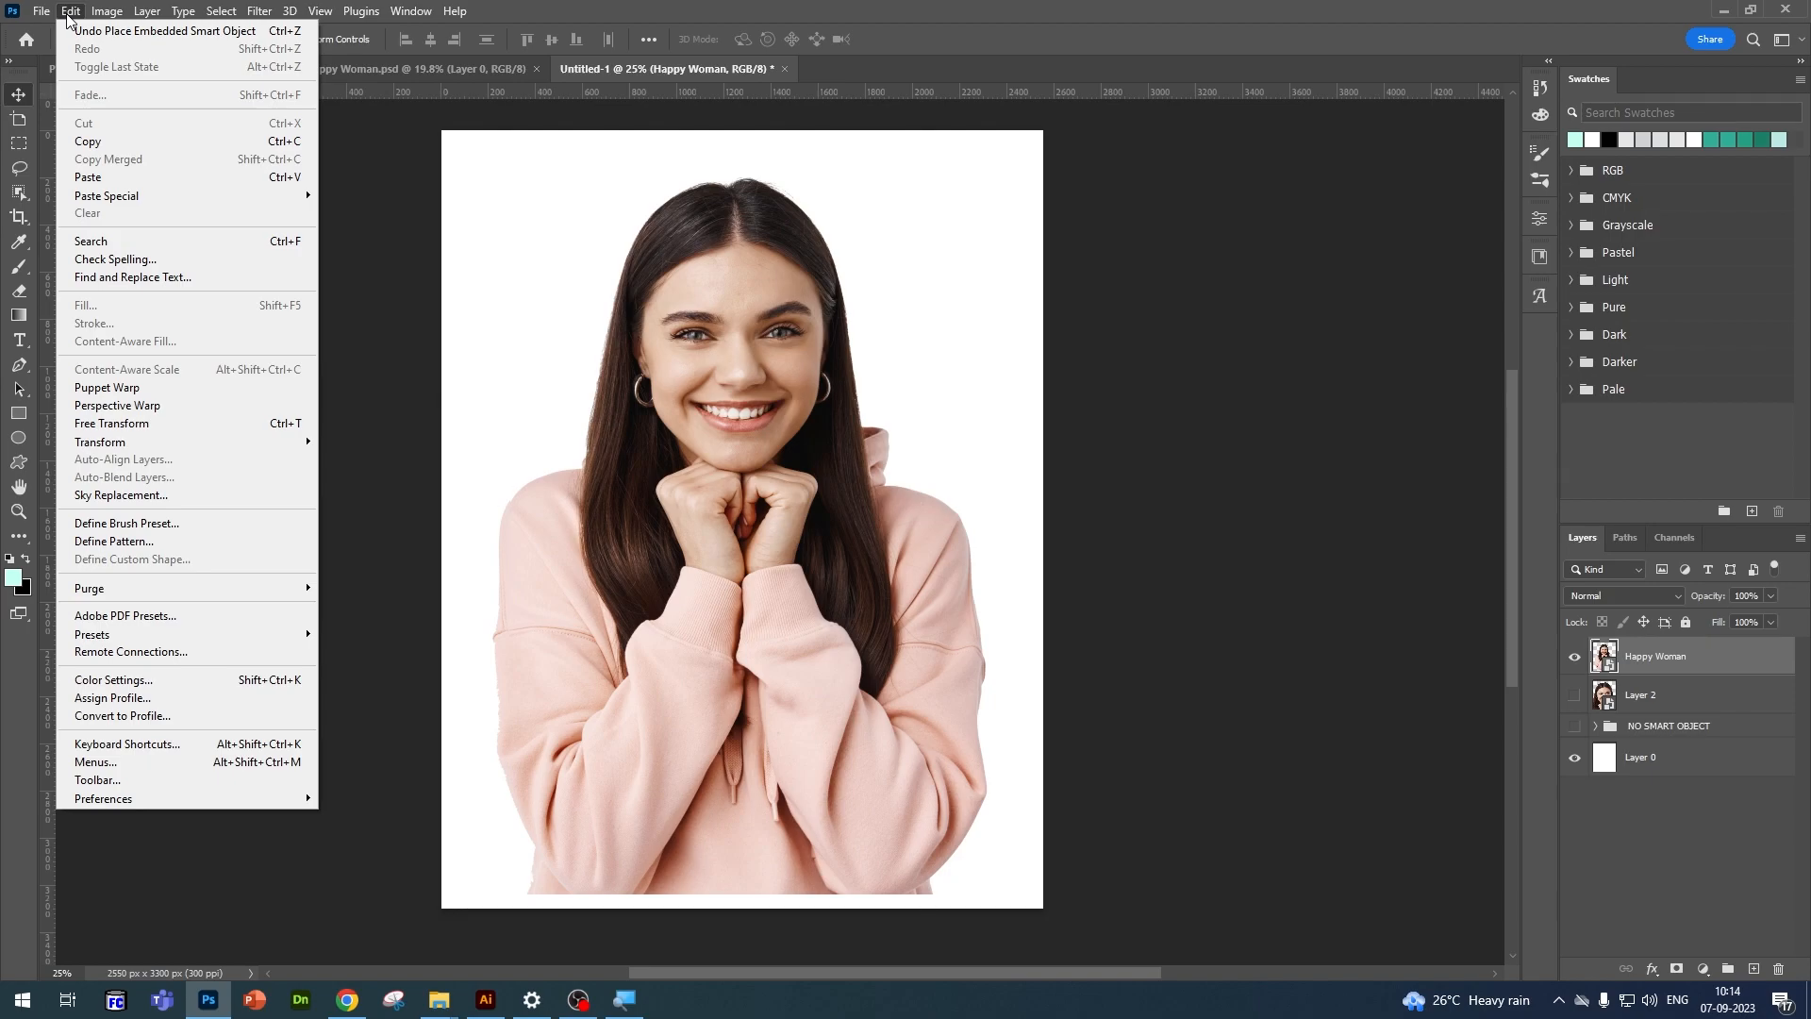
{"action": "key", "text": "Escape"}
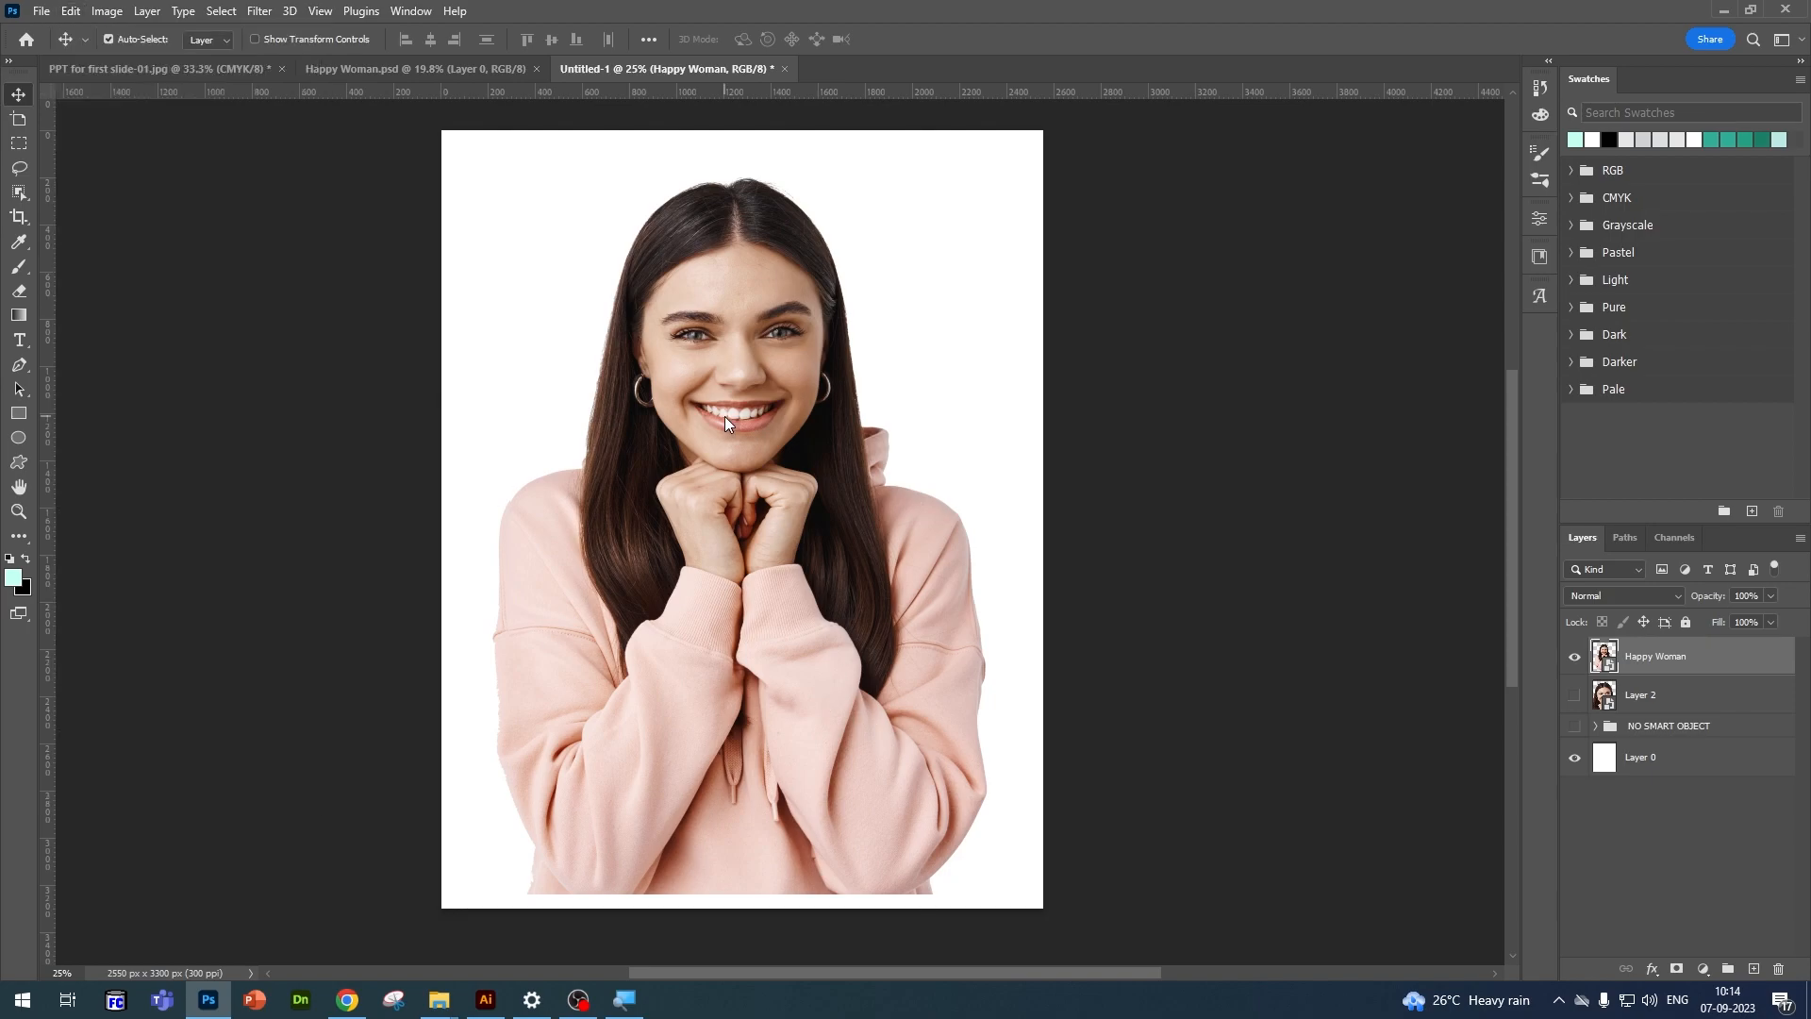
Step: Shrink the placed Happy Woman smart object to a small figure with Free Transform and position it left of the page's centre
{"action": "key", "text": "ctrl+t"}
{"action": "left_click_drag", "start_coordinate": [1045, 145], "coordinate": [749, 669]}
{"action": "left_click_drag", "start_coordinate": [614, 703], "coordinate": [711, 557]}
{"action": "left_click_drag", "start_coordinate": [777, 742], "coordinate": [632, 564]}
{"action": "key", "text": "Return"}
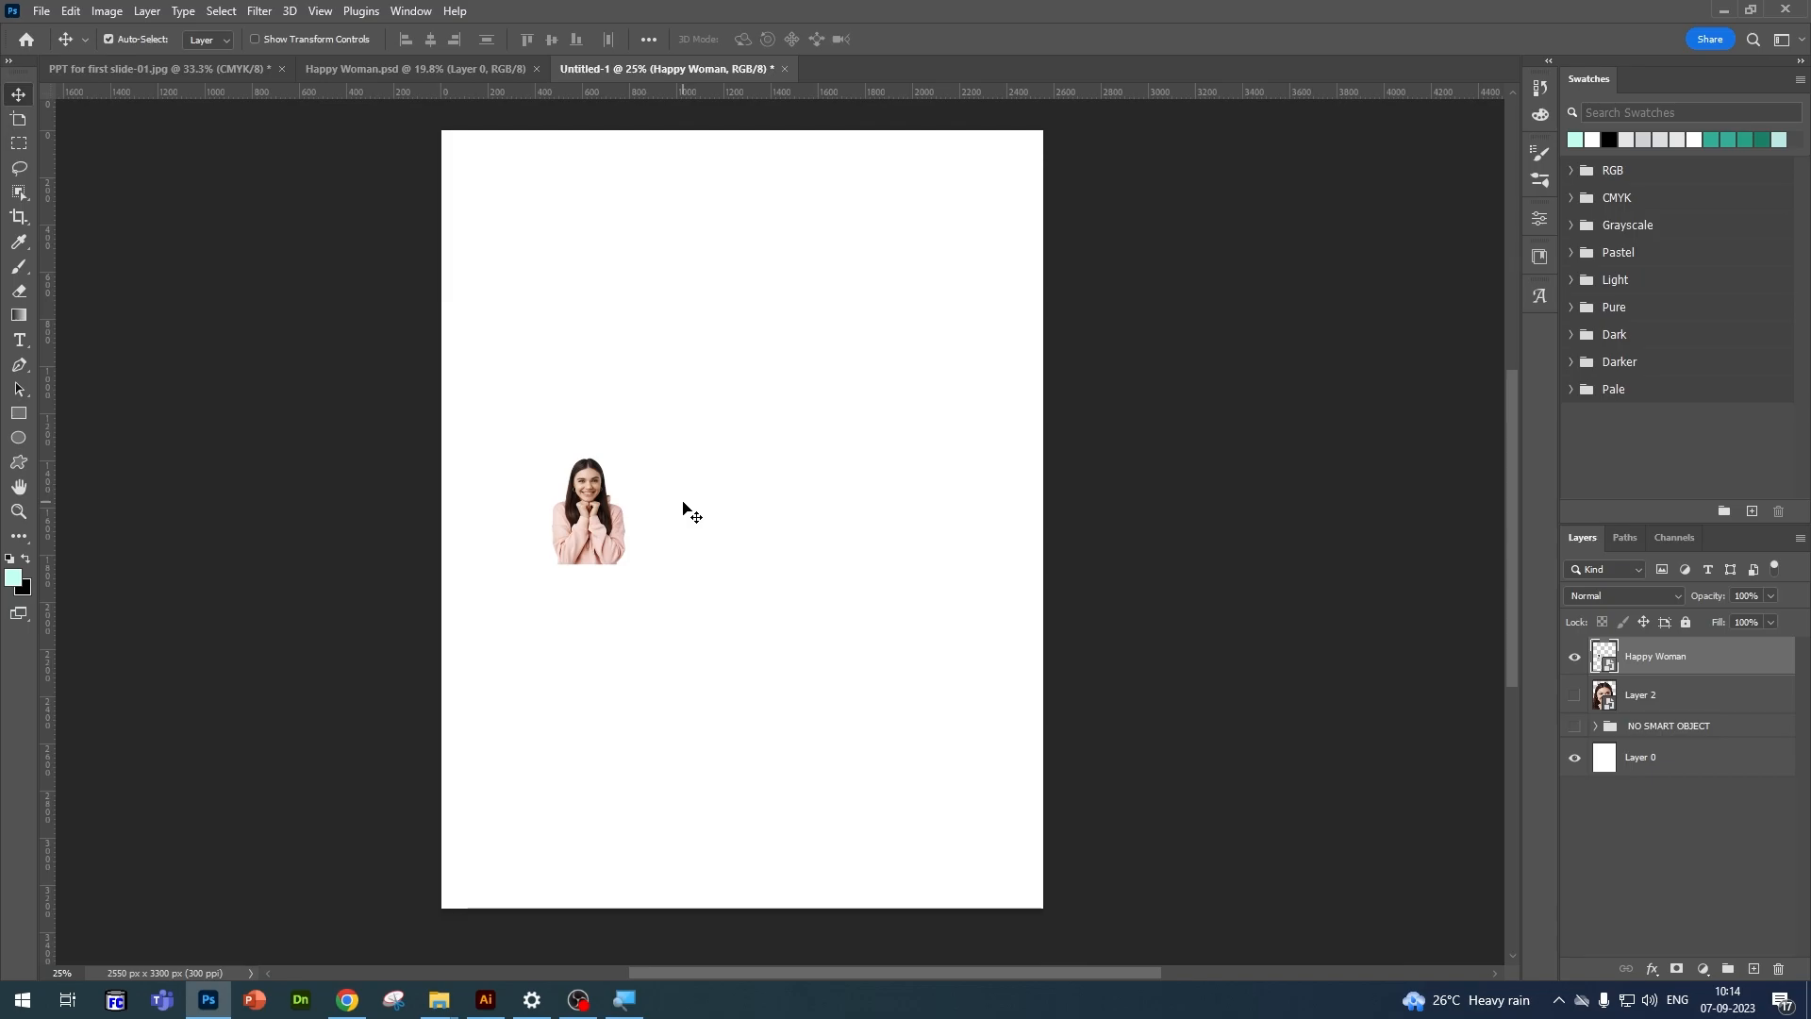
Step: Enlarge the shrunken Happy Woman smart object with Free Transform until the face fills the page from hair to hands
{"action": "key", "text": "ctrl+t"}
{"action": "left_click_drag", "start_coordinate": [629, 564], "coordinate": [1101, 962]}
{"action": "left_click_drag", "start_coordinate": [903, 723], "coordinate": [819, 482]}
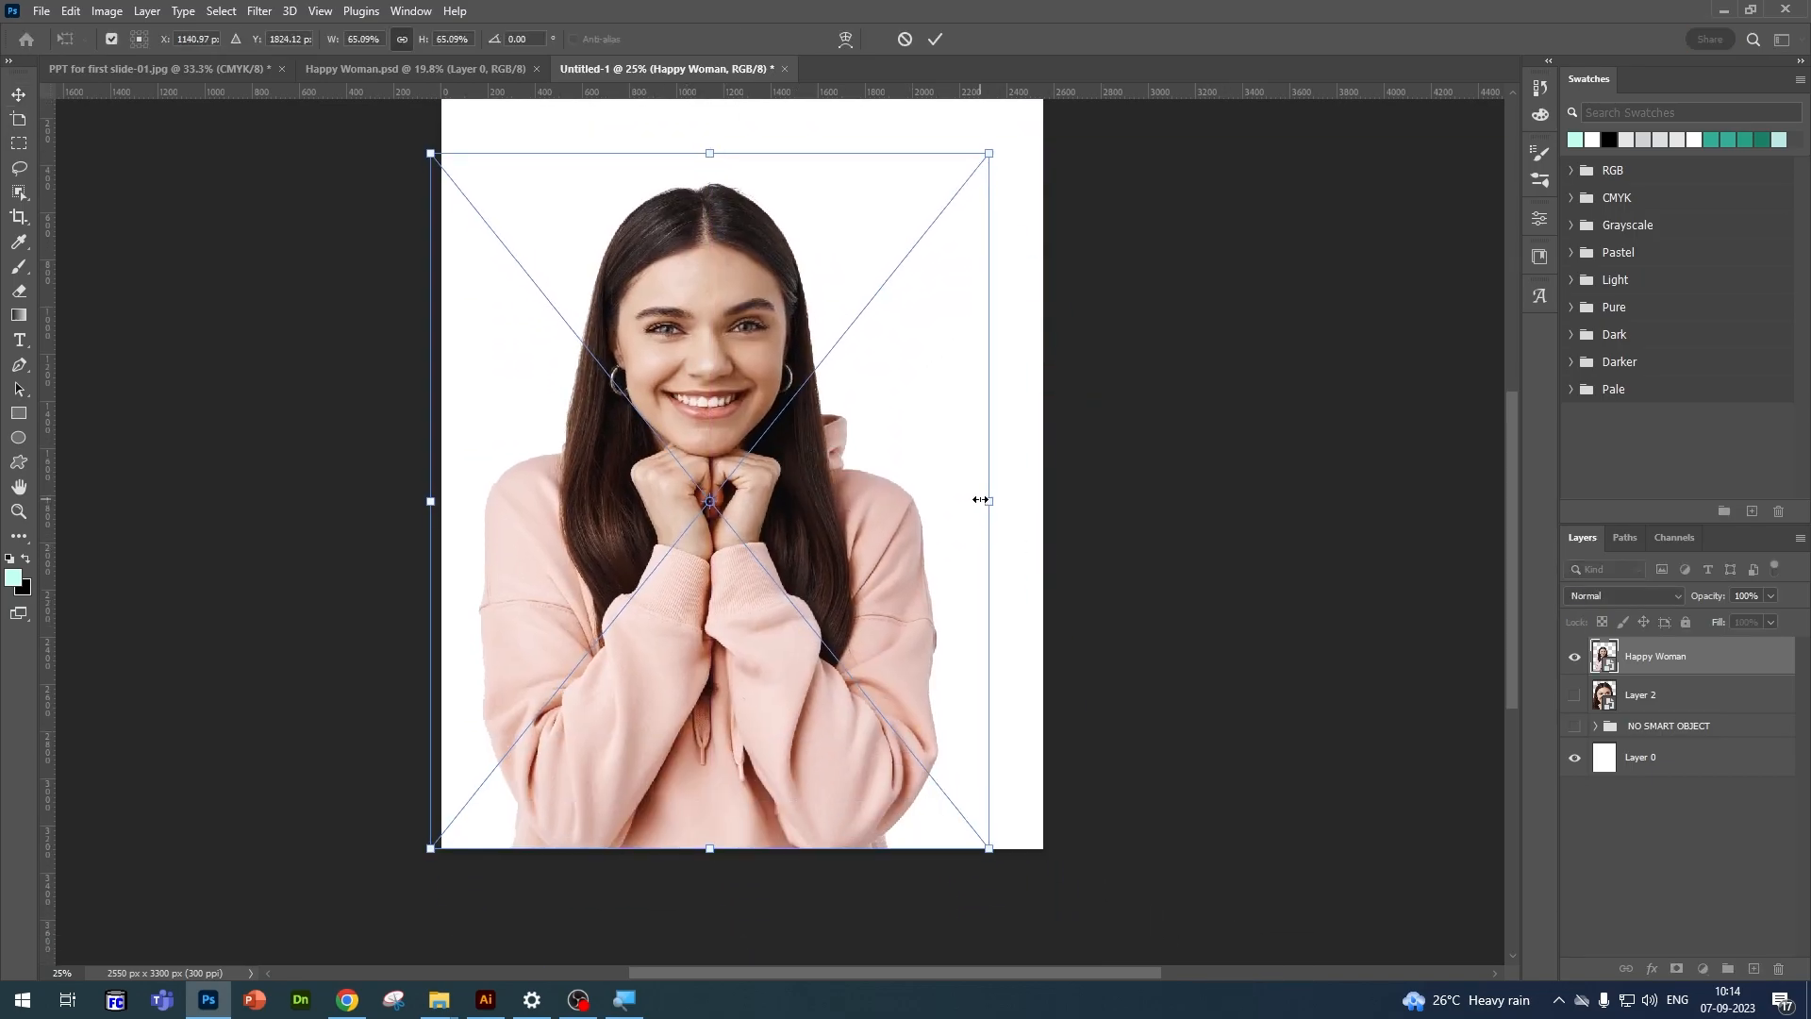
{"action": "left_click_drag", "start_coordinate": [1041, 499], "coordinate": [1169, 497]}
{"action": "left_click_drag", "start_coordinate": [805, 446], "coordinate": [766, 509]}
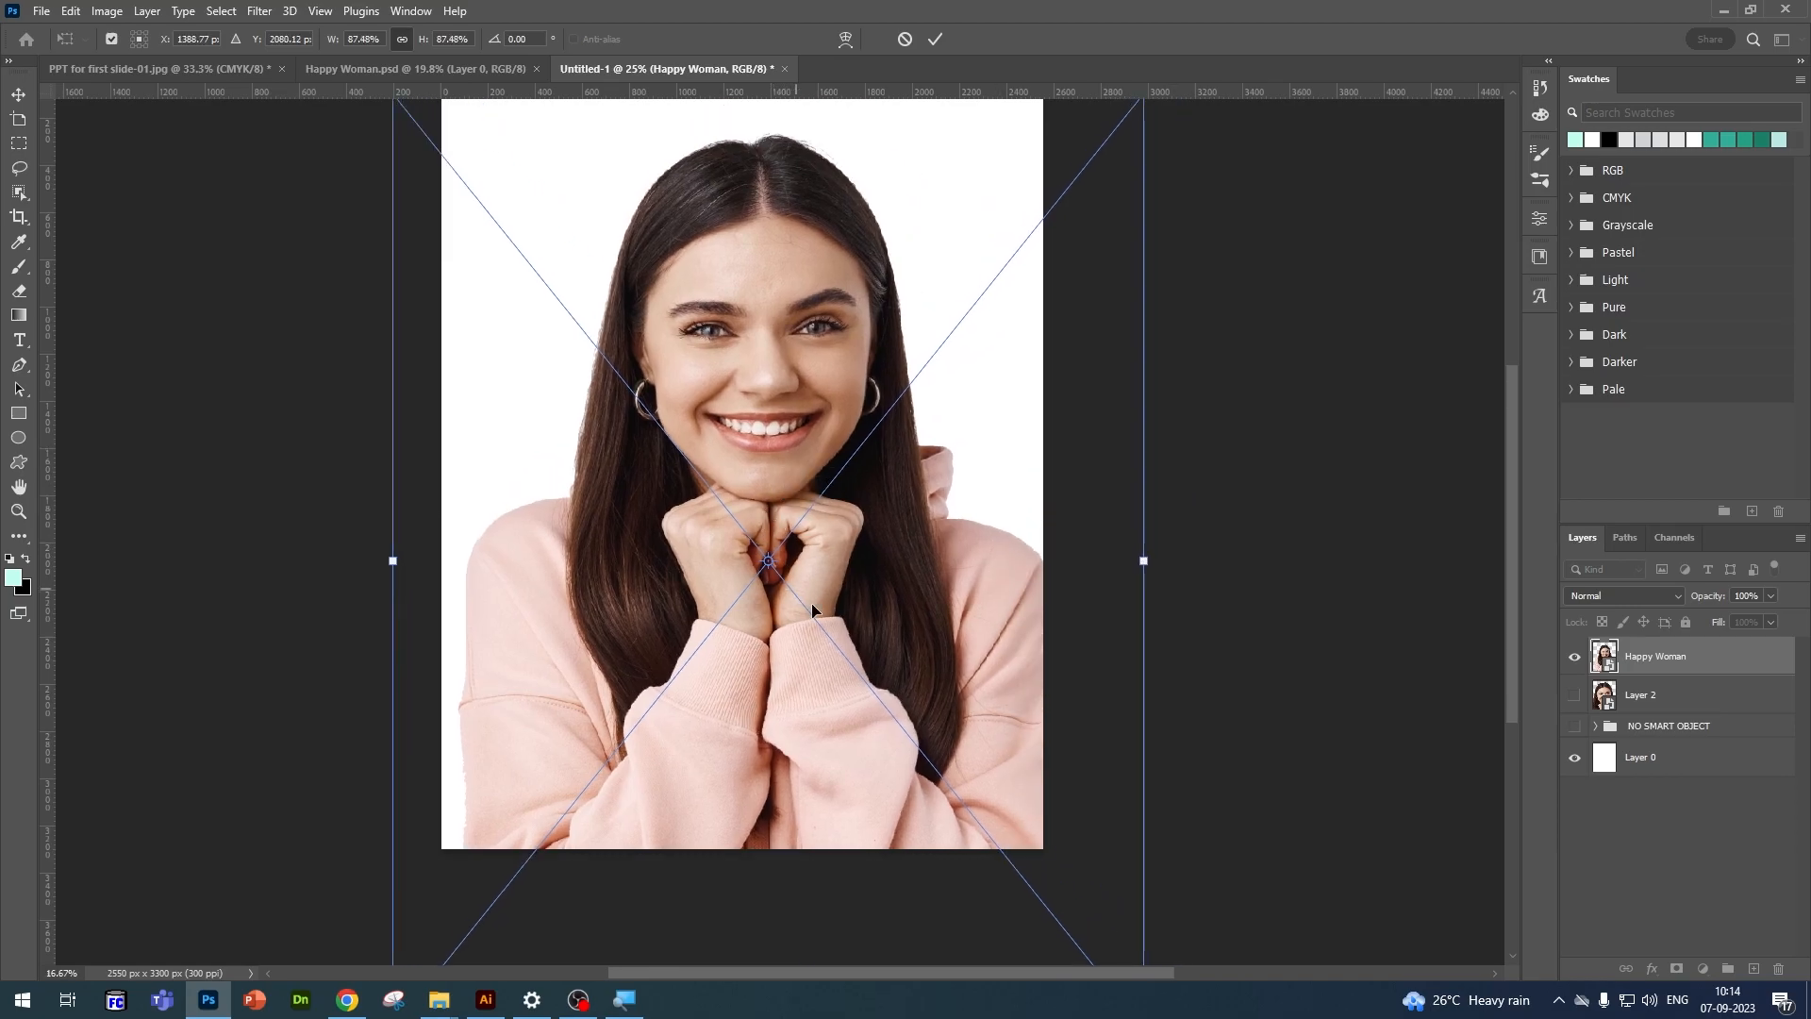
{"action": "key", "text": "ctrl+minus"}
{"action": "left_click_drag", "start_coordinate": [517, 552], "coordinate": [283, 547]}
{"action": "left_click_drag", "start_coordinate": [830, 443], "coordinate": [896, 552]}
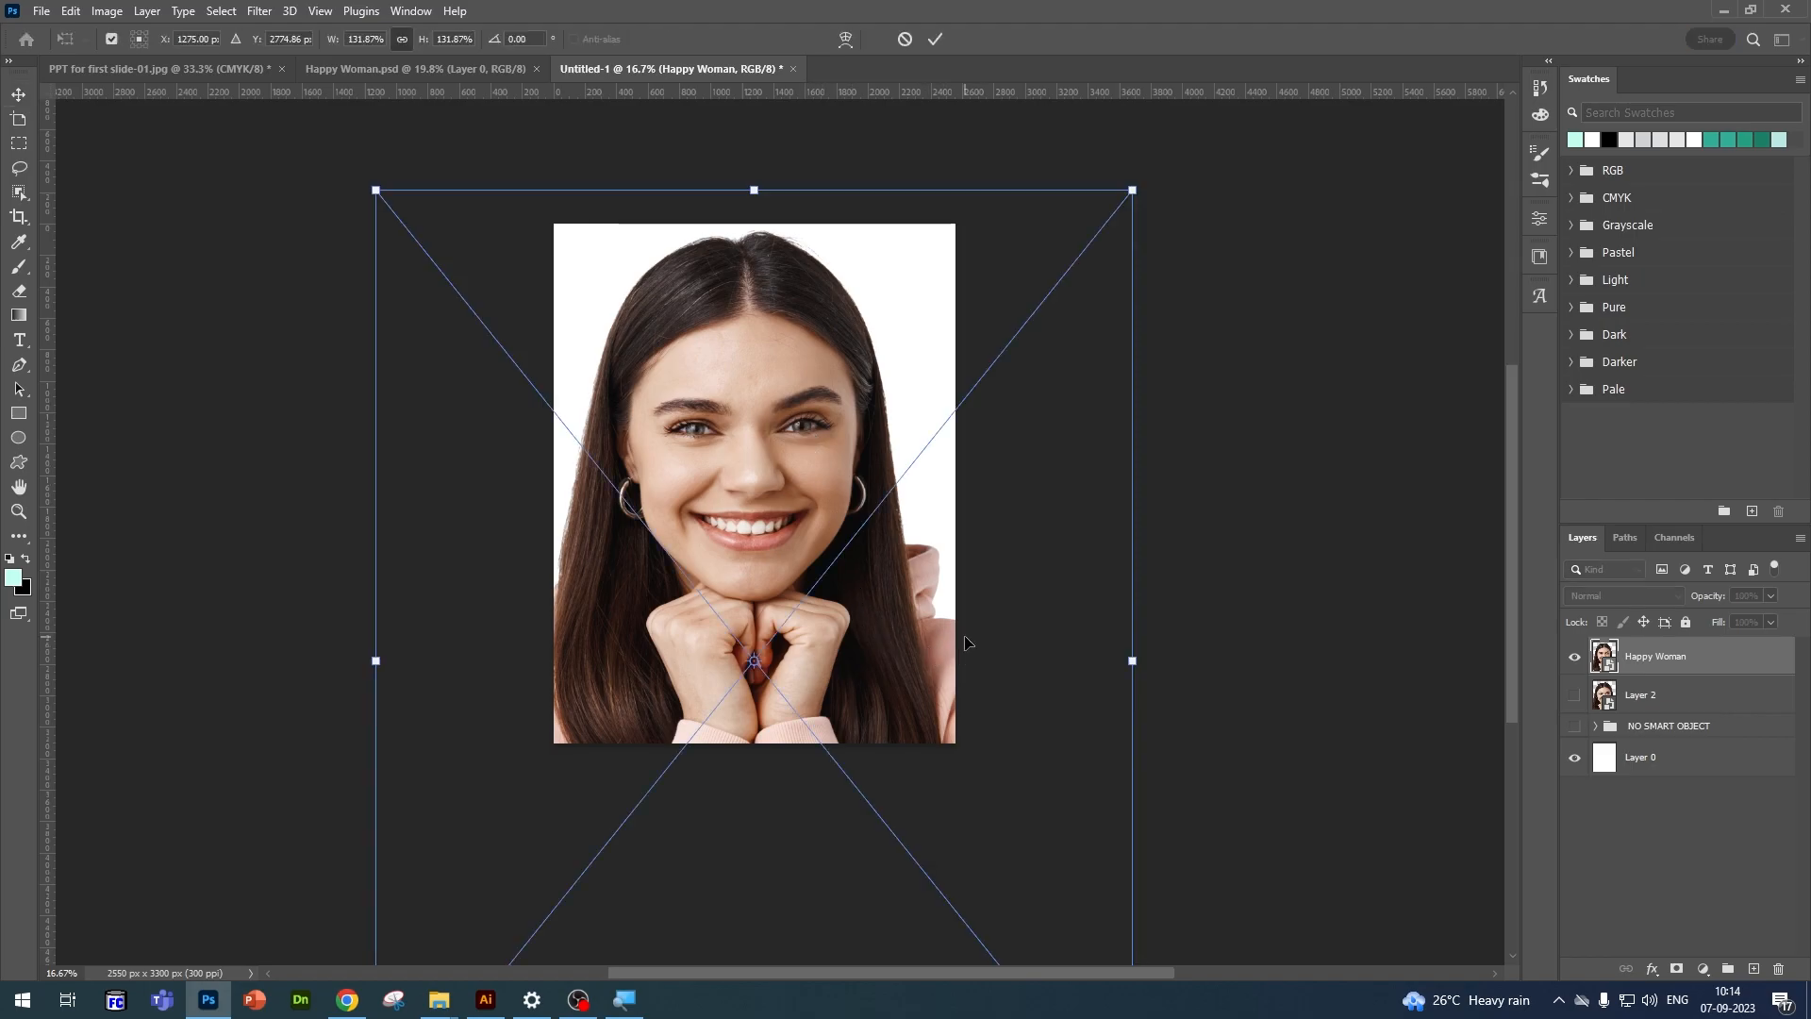
{"action": "left_click_drag", "start_coordinate": [1133, 668], "coordinate": [1358, 658]}
{"action": "left_click_drag", "start_coordinate": [799, 535], "coordinate": [750, 629]}
{"action": "left_click_drag", "start_coordinate": [321, 755], "coordinate": [277, 779]}
{"action": "key", "text": "Return"}
{"action": "key", "text": "ctrl+semicolon"}
{"action": "scroll", "coordinate": [793, 475], "scroll_direction": "up", "scroll_amount": 1}
{"action": "key", "text": "ctrl+semicolon"}
{"action": "key", "text": "ctrl+semicolon"}
{"action": "key", "text": "ctrl+minus"}
{"action": "key", "text": "ctrl+semicolon"}
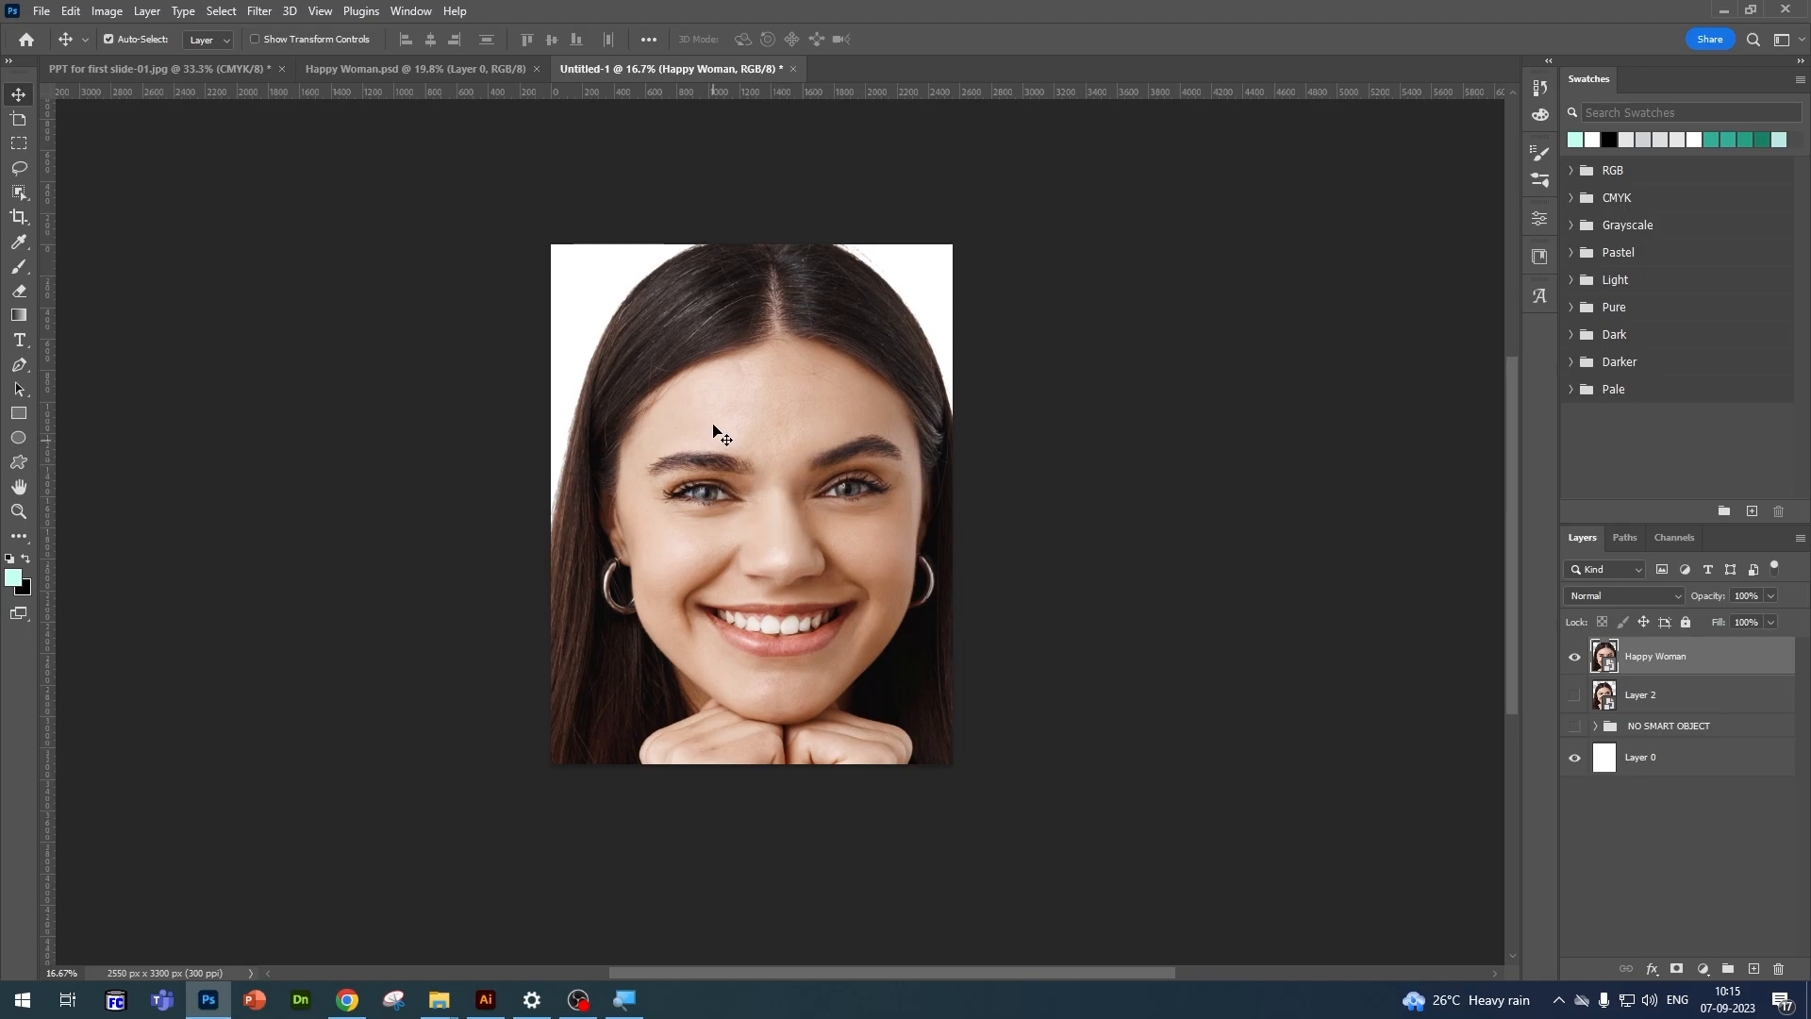
{"action": "left_click", "coordinate": [144, 12]}
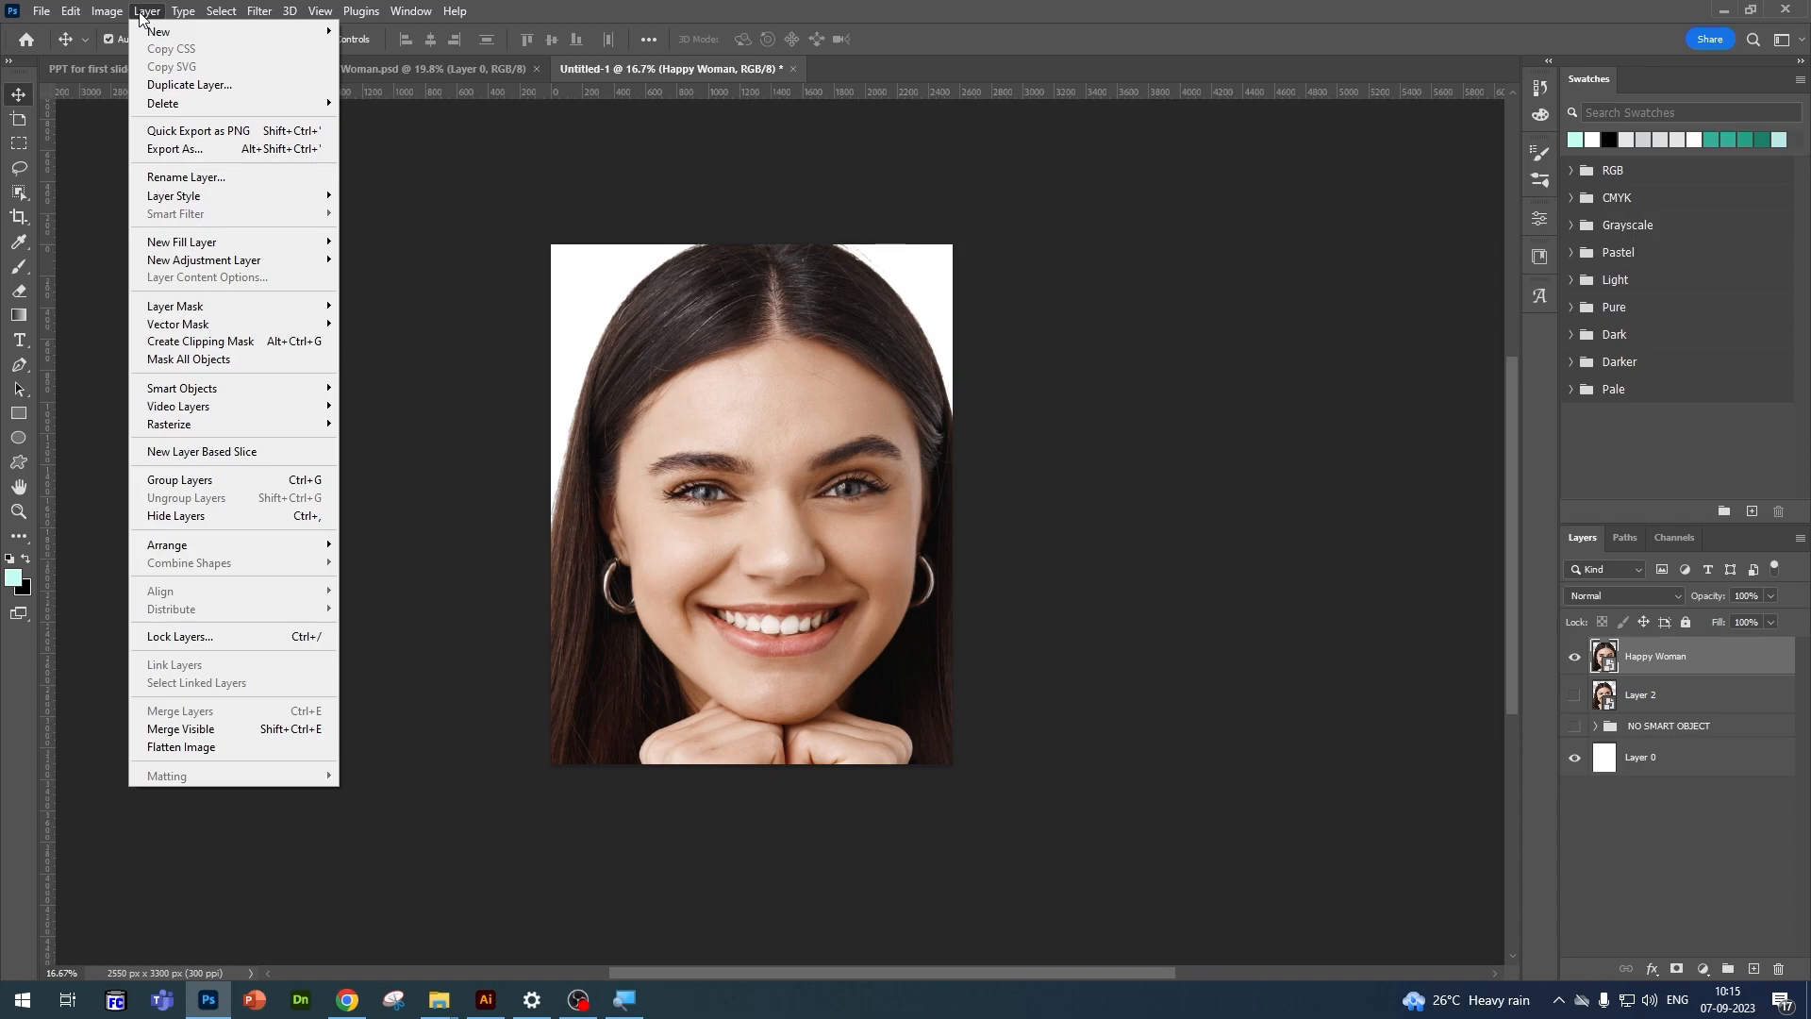
{"action": "left_click", "coordinate": [764, 331]}
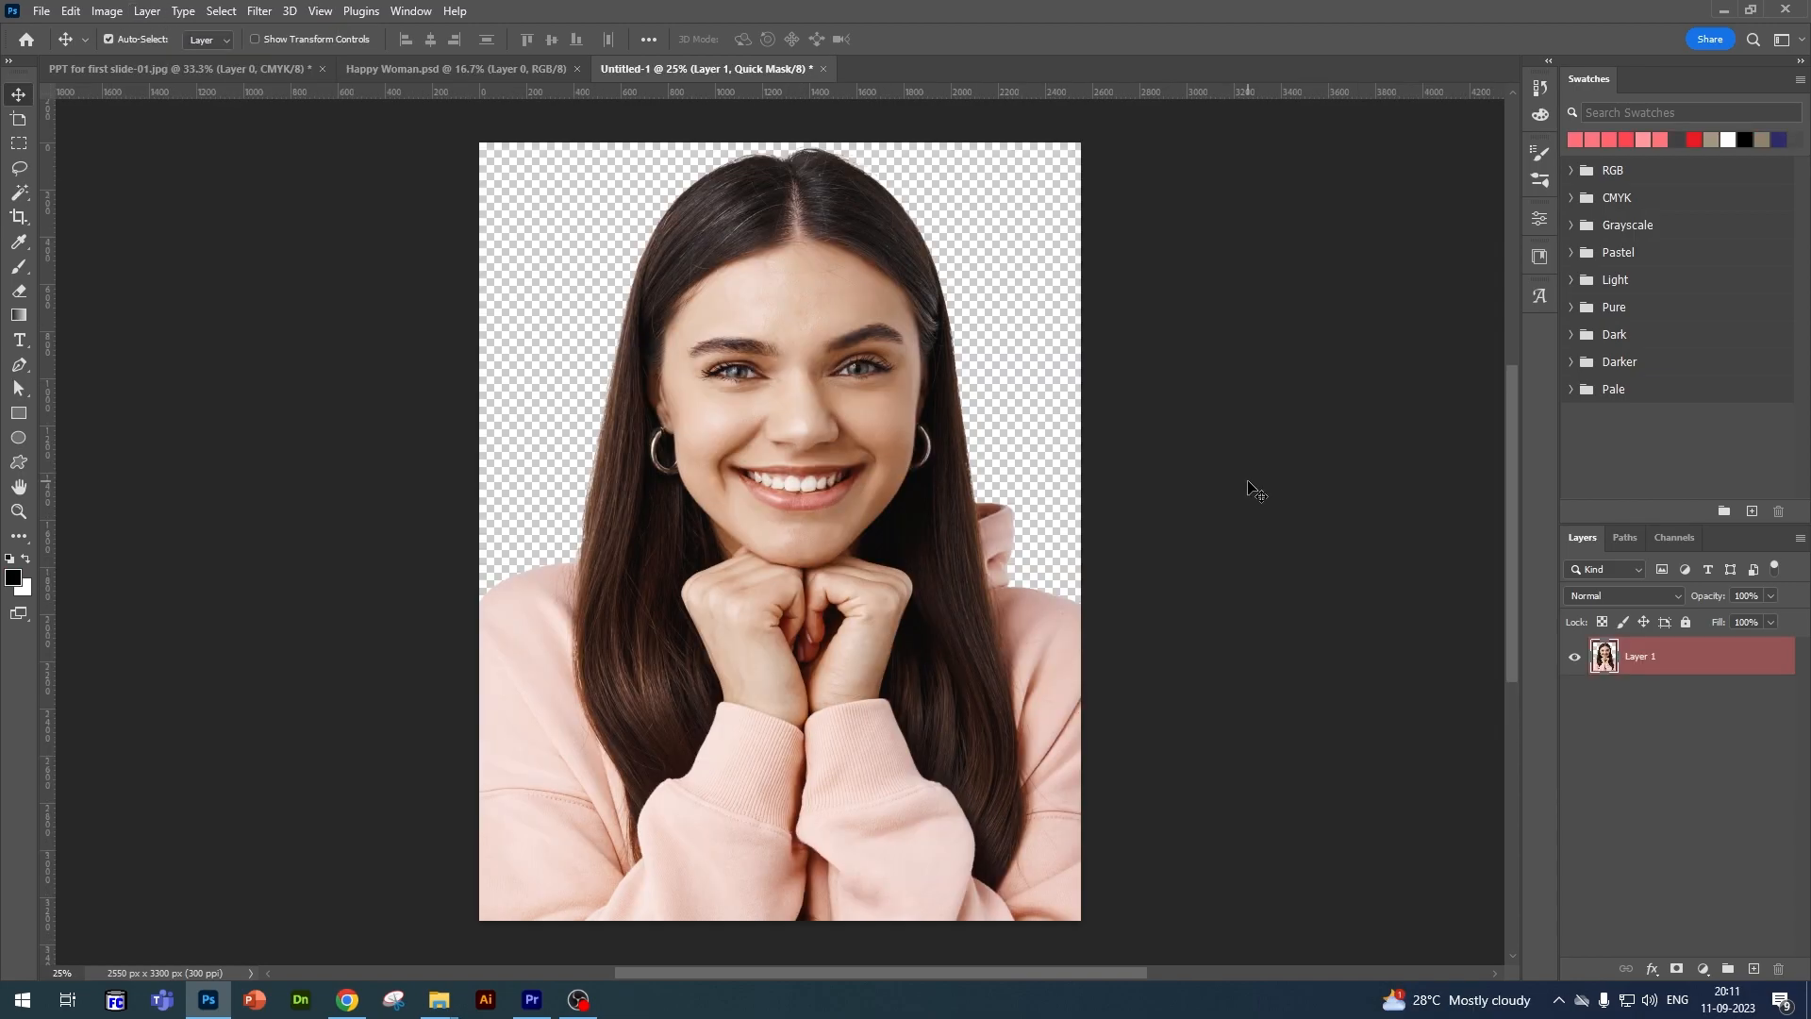
Step: Exit Quick Mask mode and convert Layer 1 to a smart object
{"action": "key", "text": "q"}
{"action": "right_click", "coordinate": [1693, 664]}
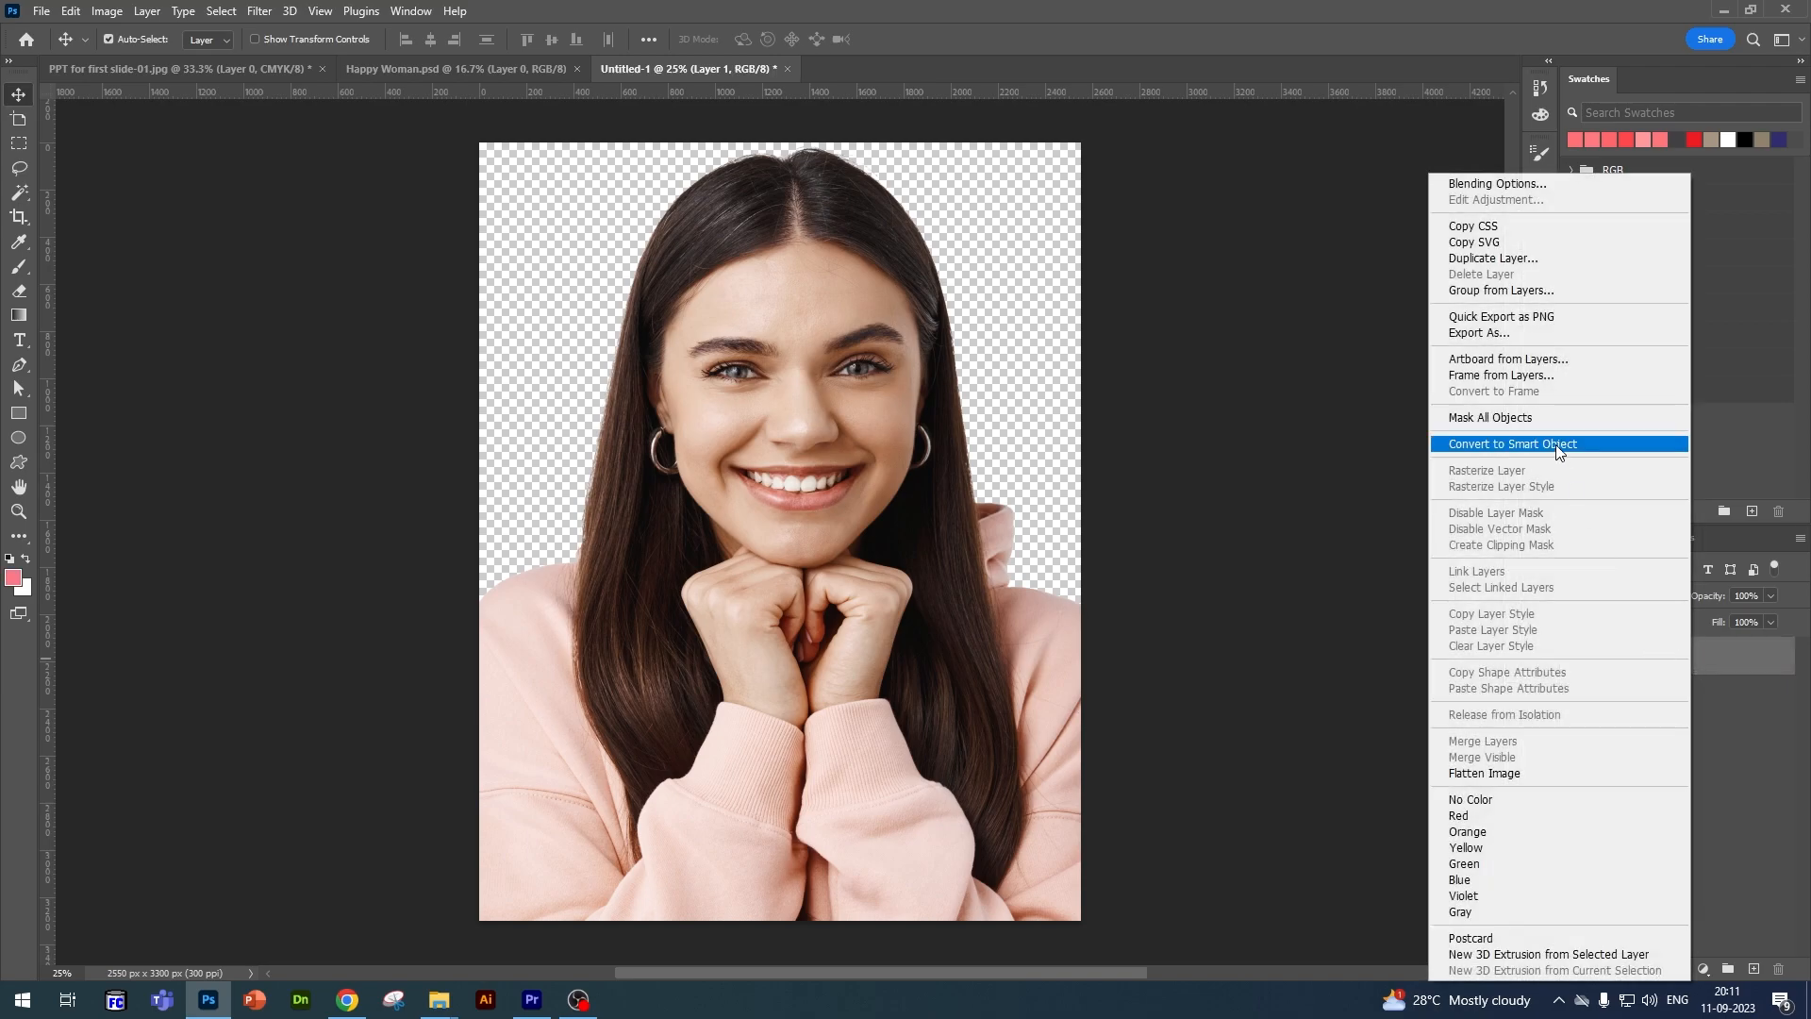
{"action": "left_click", "coordinate": [1734, 660]}
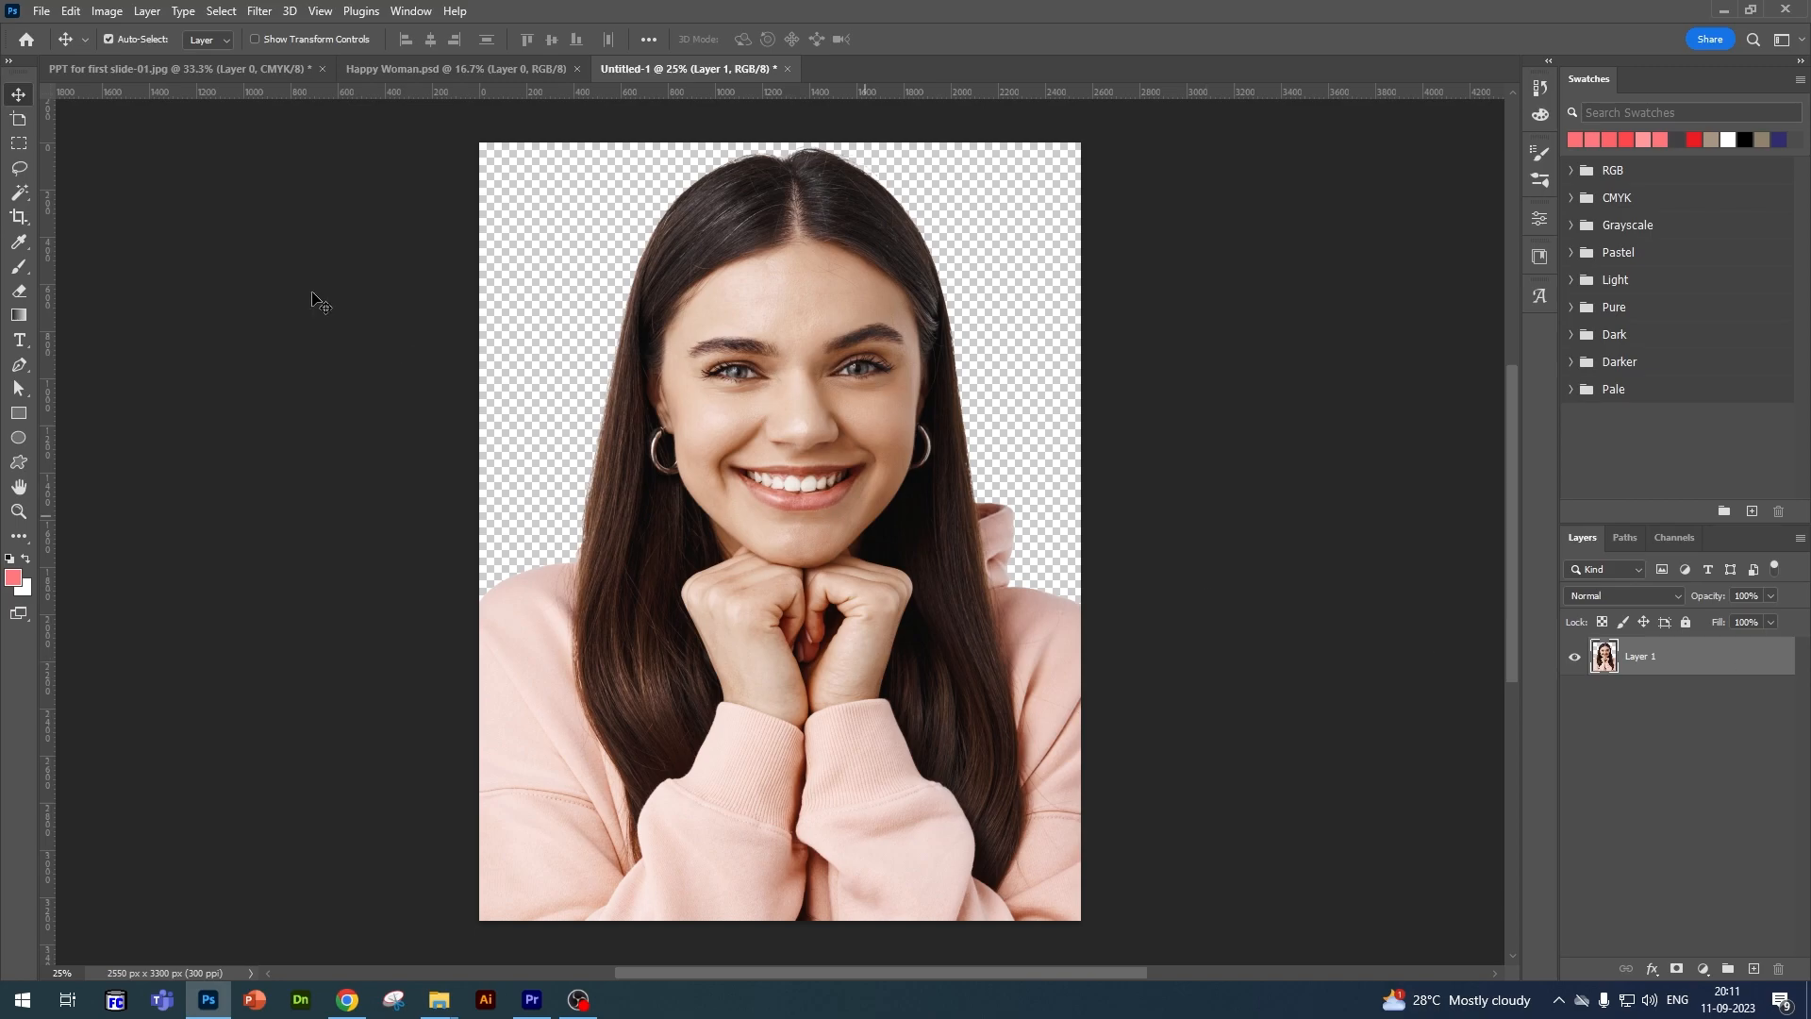
{"action": "left_click", "coordinate": [148, 13]}
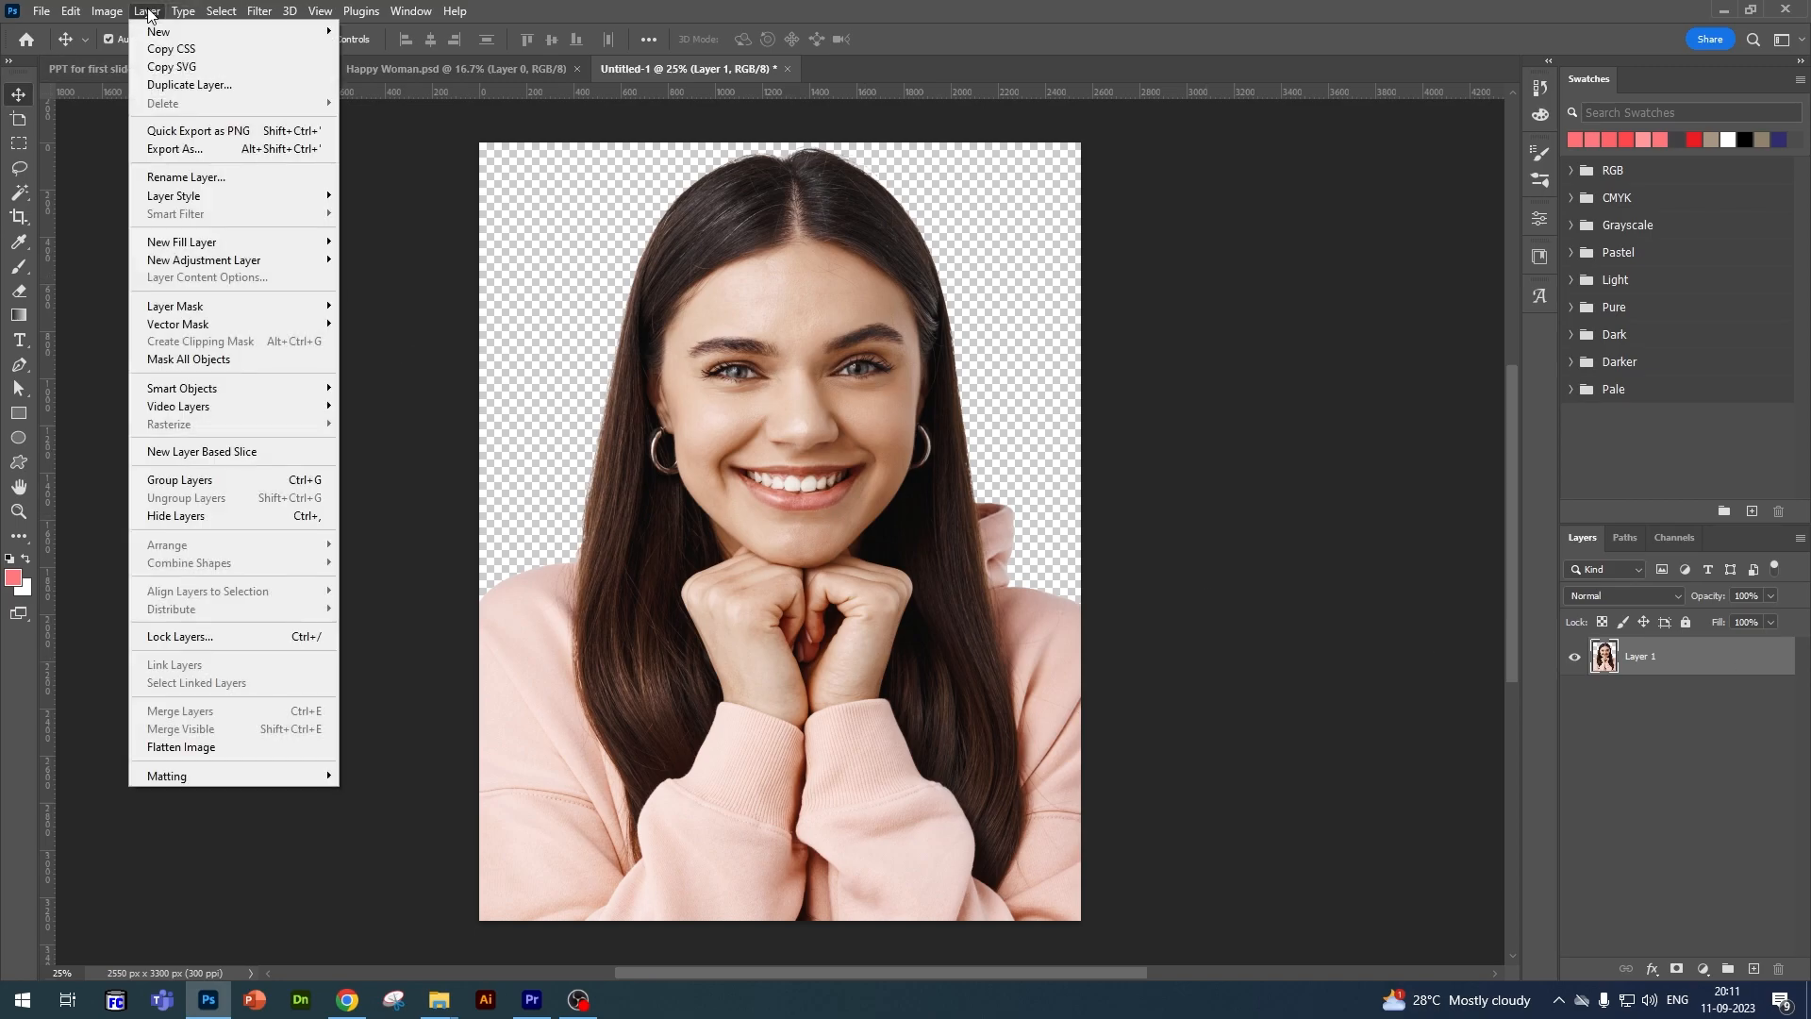
{"action": "left_click", "coordinate": [148, 14]}
{"action": "left_click", "coordinate": [144, 15]}
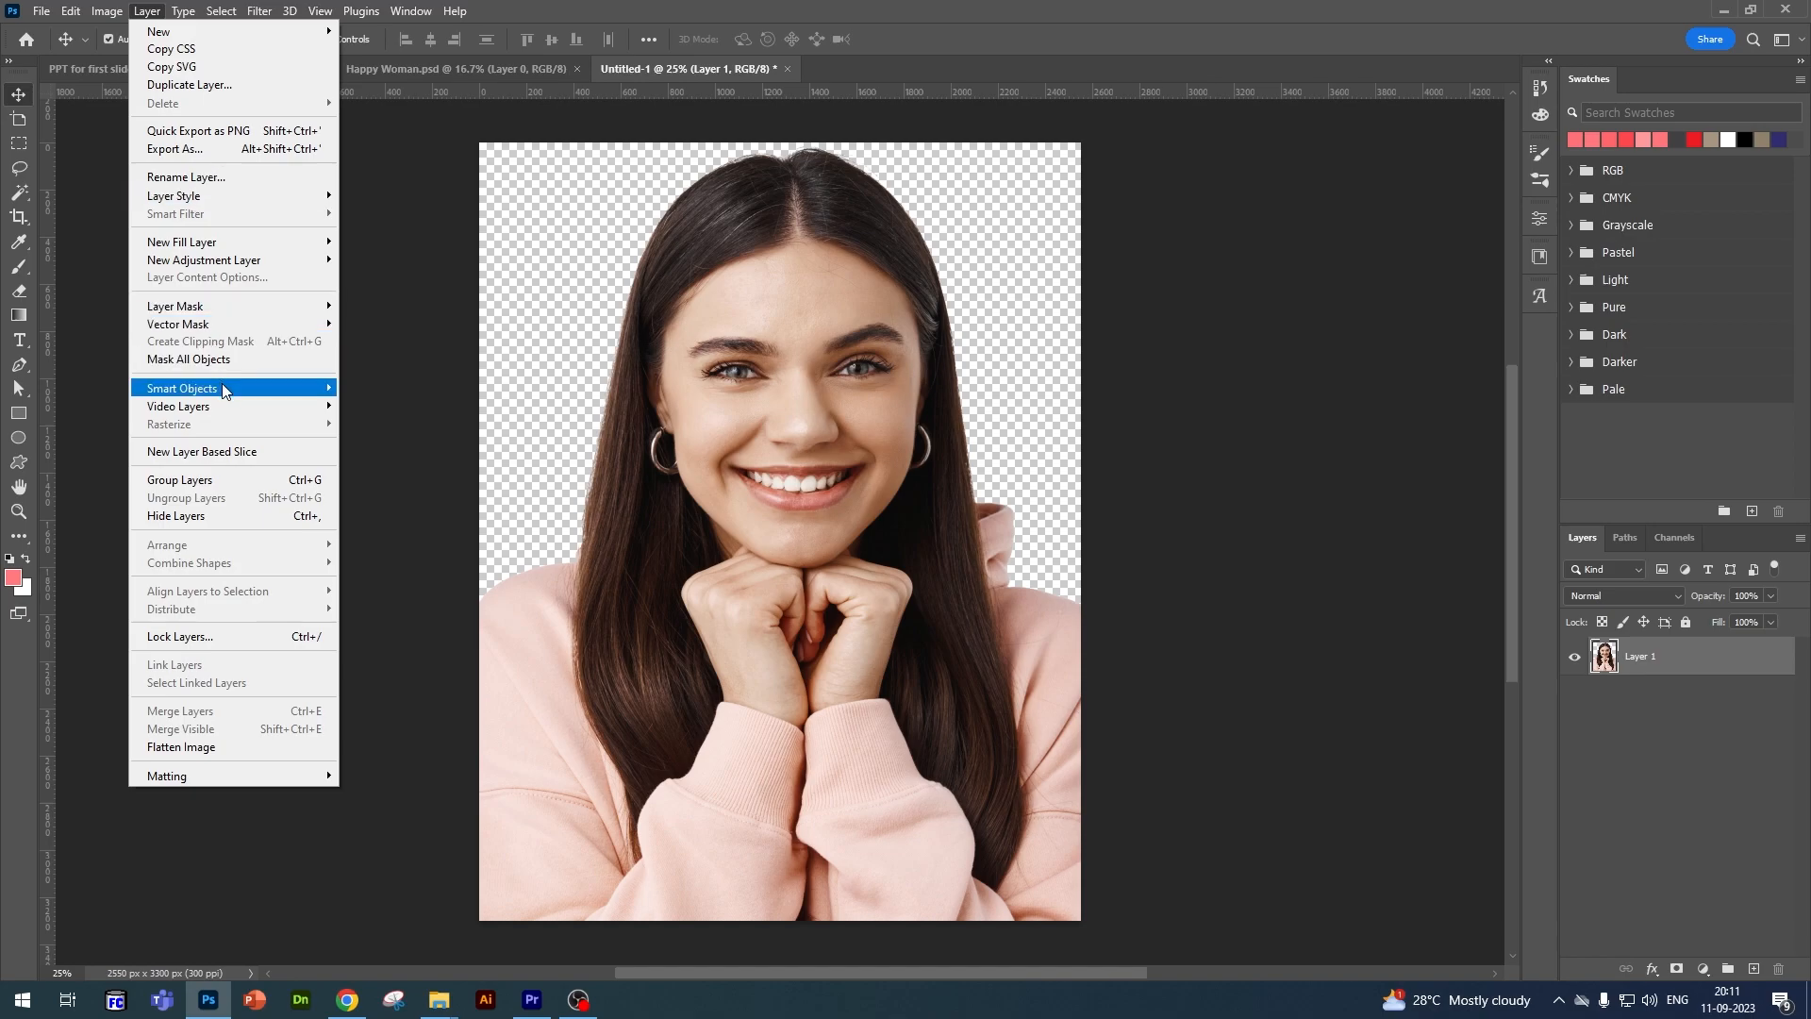
{"action": "mouse_move", "coordinate": [225, 391]}
{"action": "left_click", "coordinate": [376, 388]}
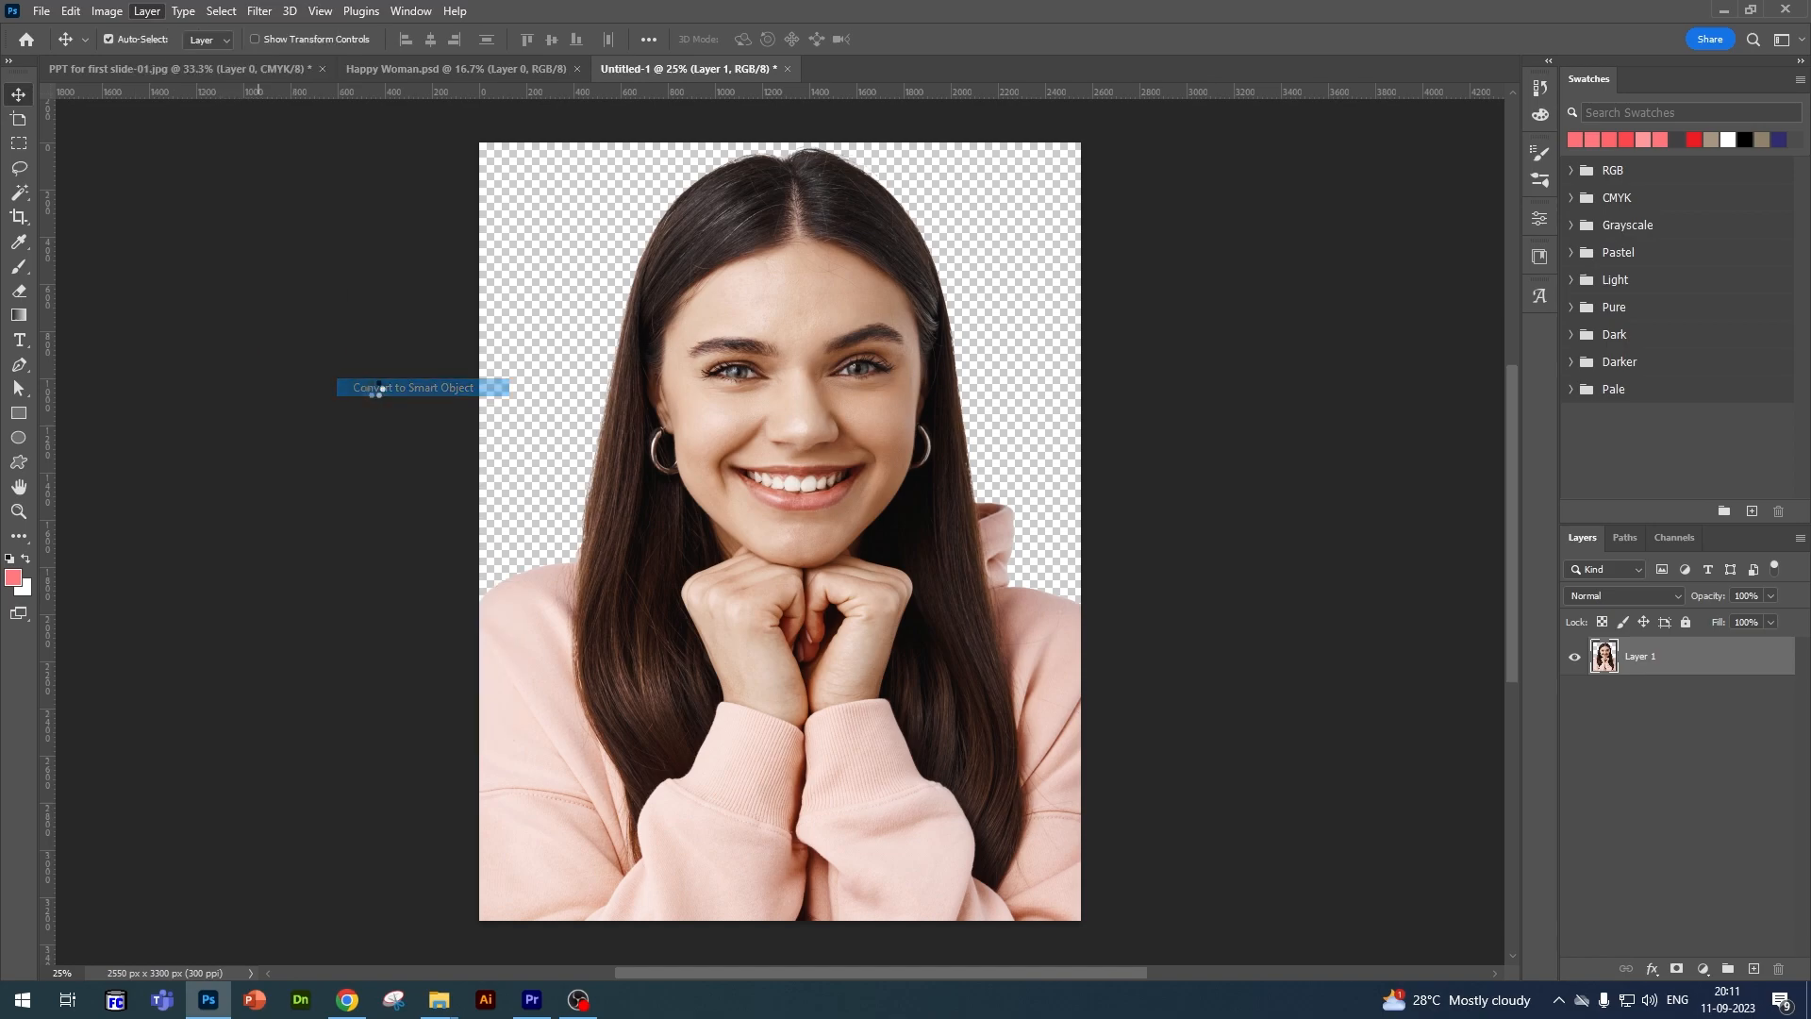